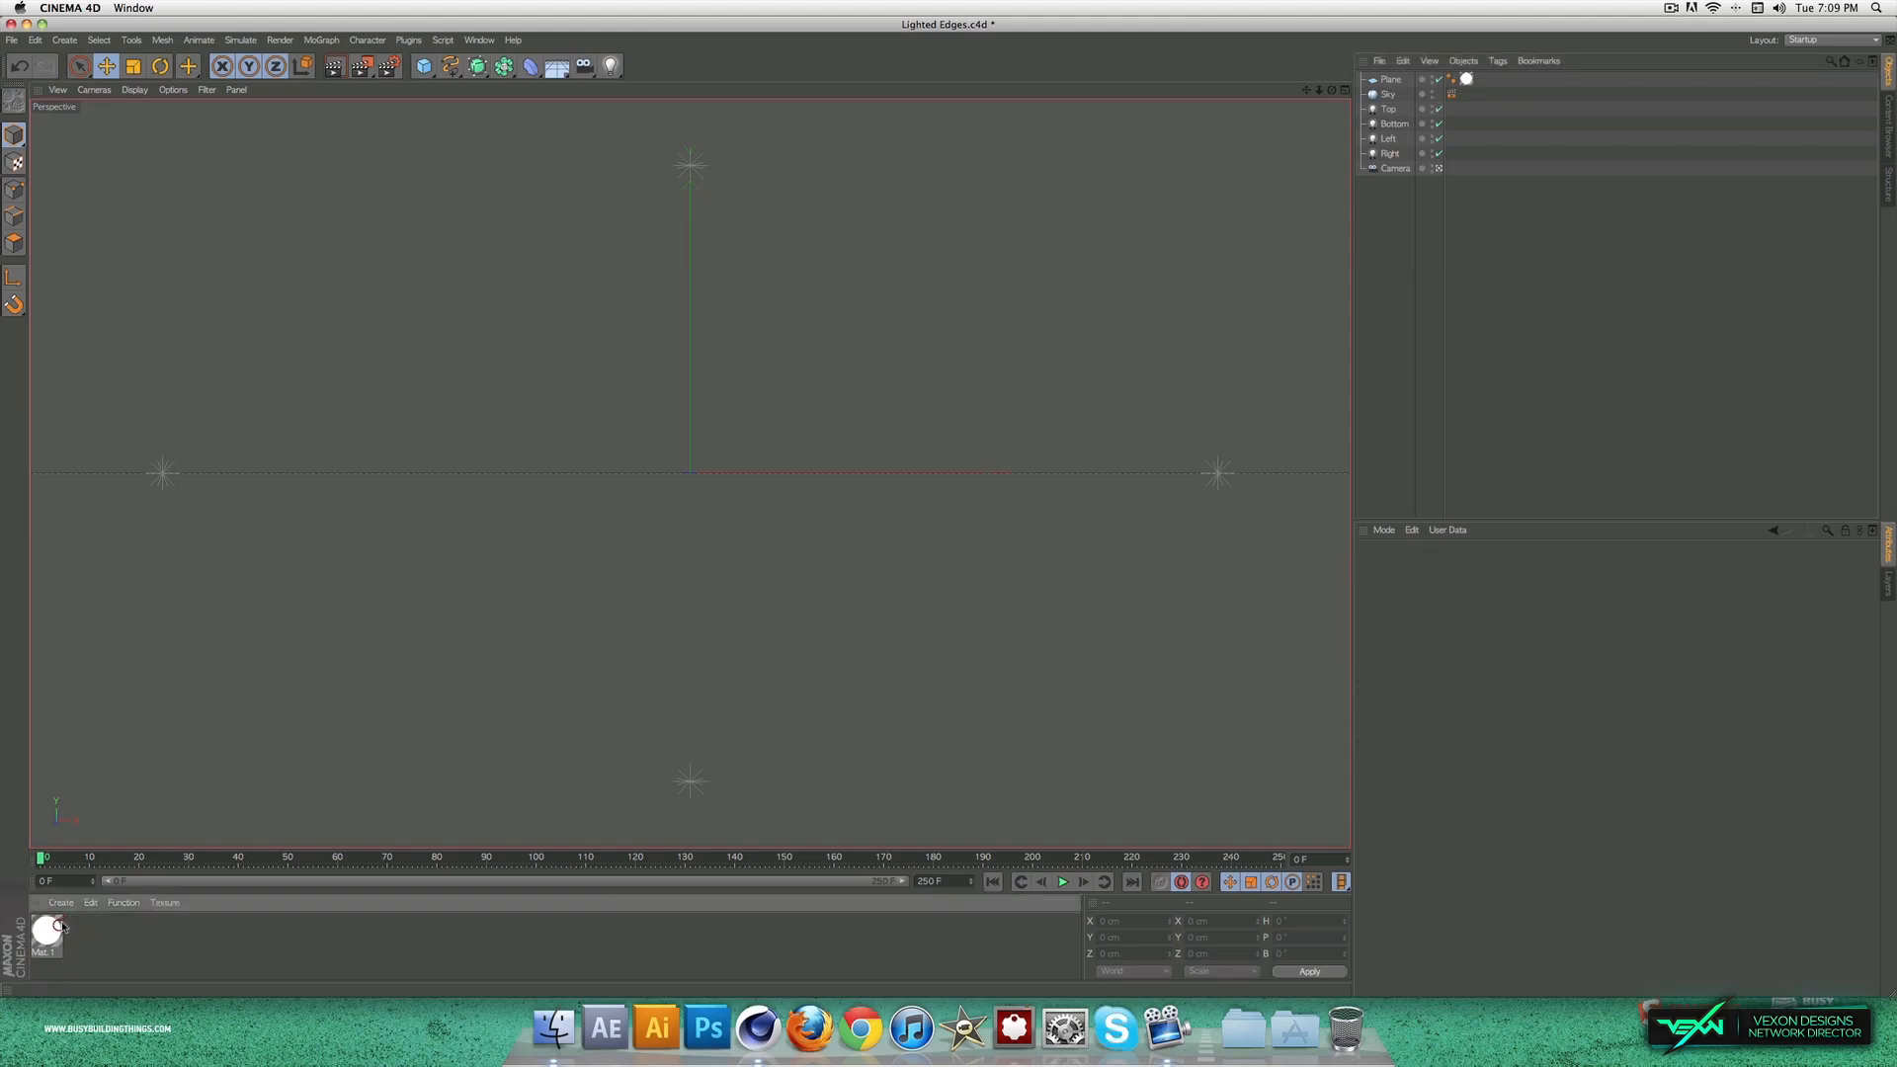
pyautogui.moveTo(1415, 154); pyautogui.dragTo(1380, 81)
pyautogui.click(1427, 273)
pyautogui.moveTo(1433, 287); pyautogui.dragTo(1386, 61)
pyautogui.click(1390, 183)
pyautogui.moveTo(1390, 183); pyautogui.dragTo(1386, 71)
pyautogui.click(1393, 266)
pyautogui.moveTo(1395, 296); pyautogui.dragTo(1375, 63)
pyautogui.click(1423, 286)
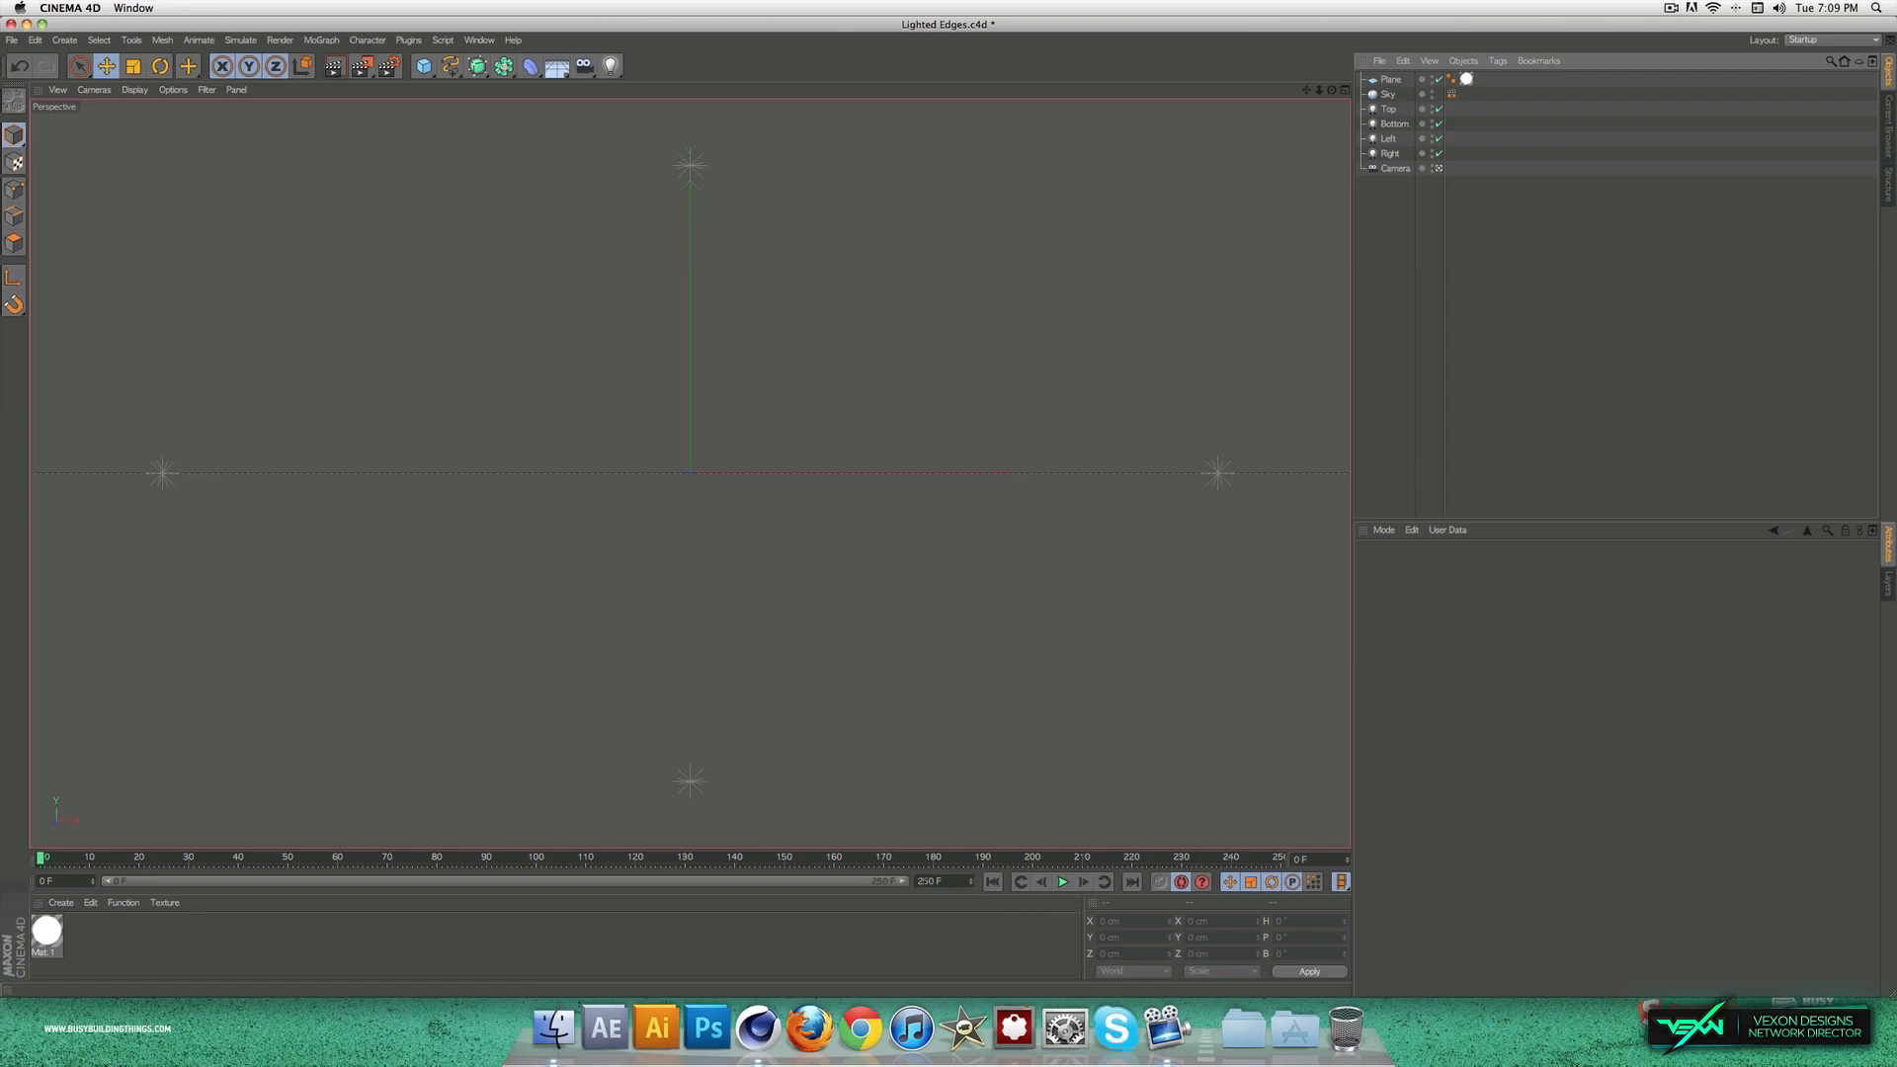
# Step: Set the timeline's end frame to 150
pyautogui.moveTo(925, 880); pyautogui.dragTo(918, 879)
pyautogui.write('1')
pyautogui.click(922, 956)
pyautogui.moveTo(40, 858); pyautogui.dragTo(1835, 874)
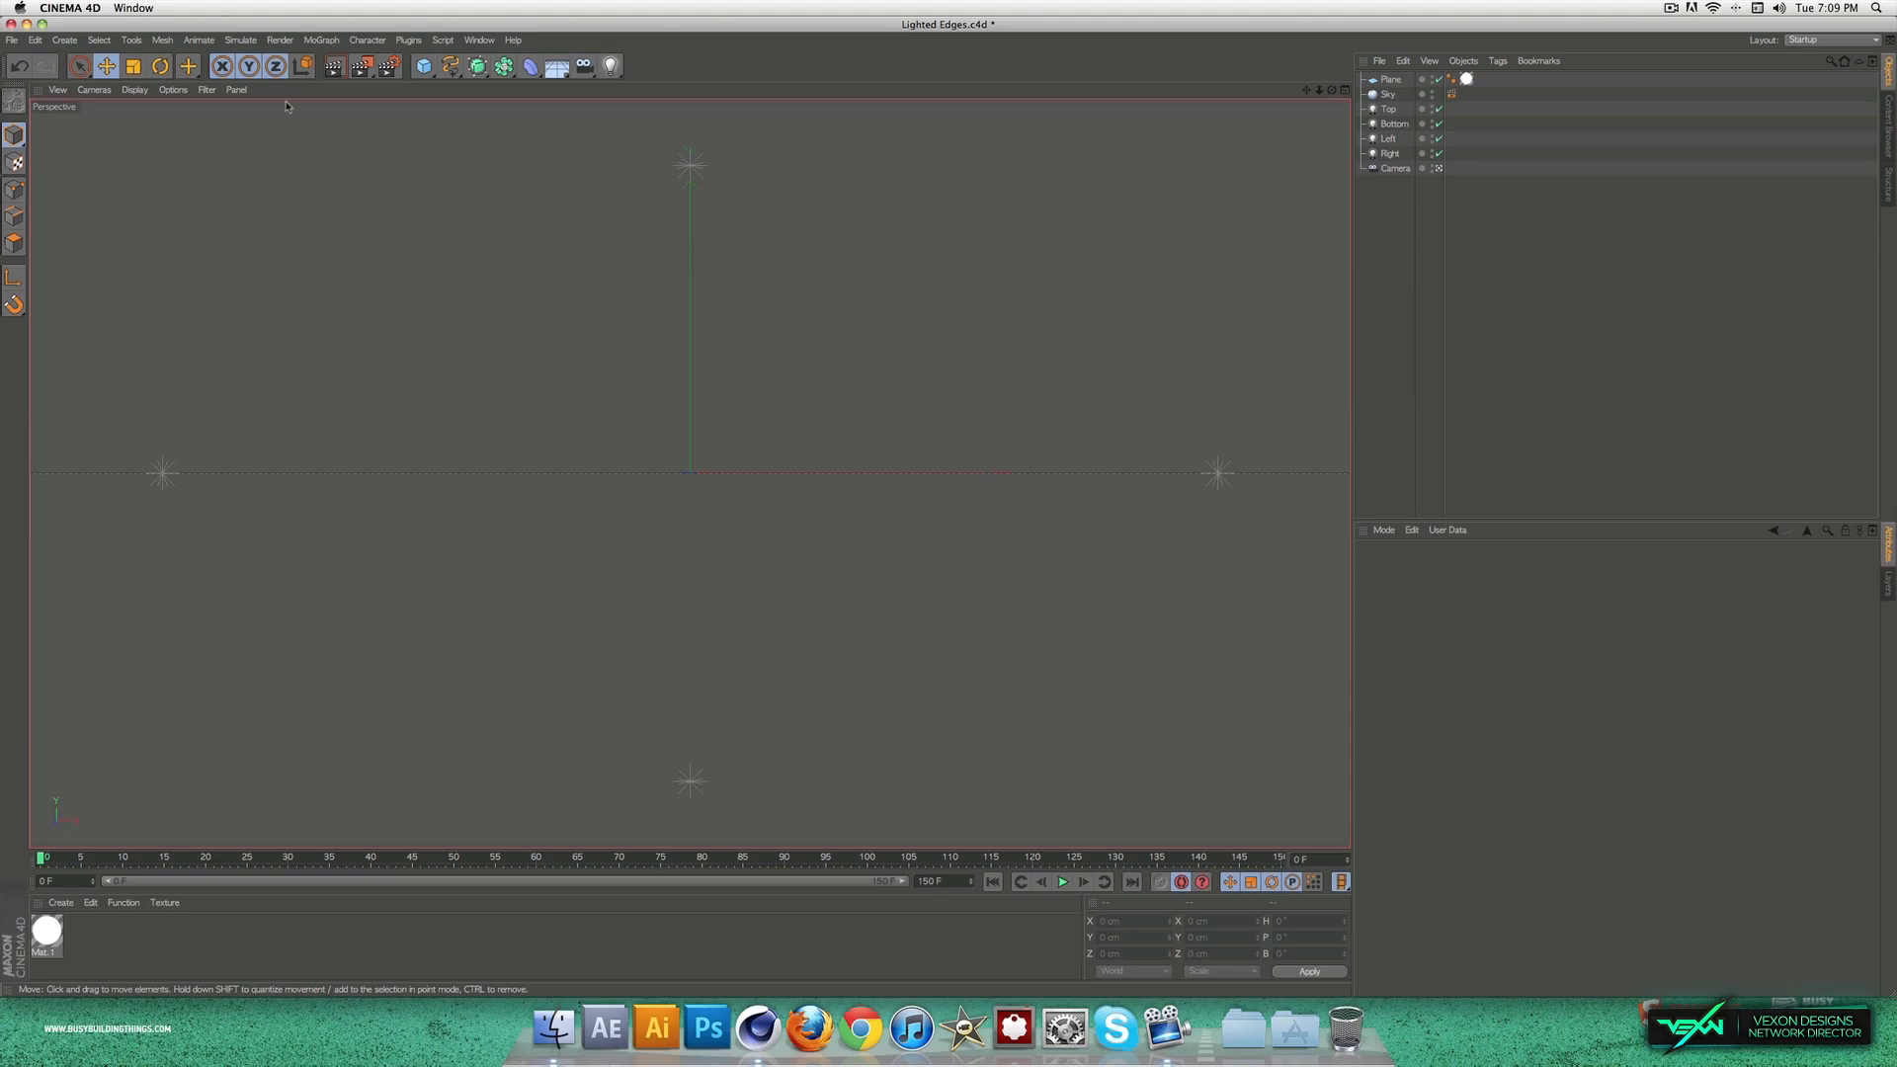
pyautogui.click(1421, 245)
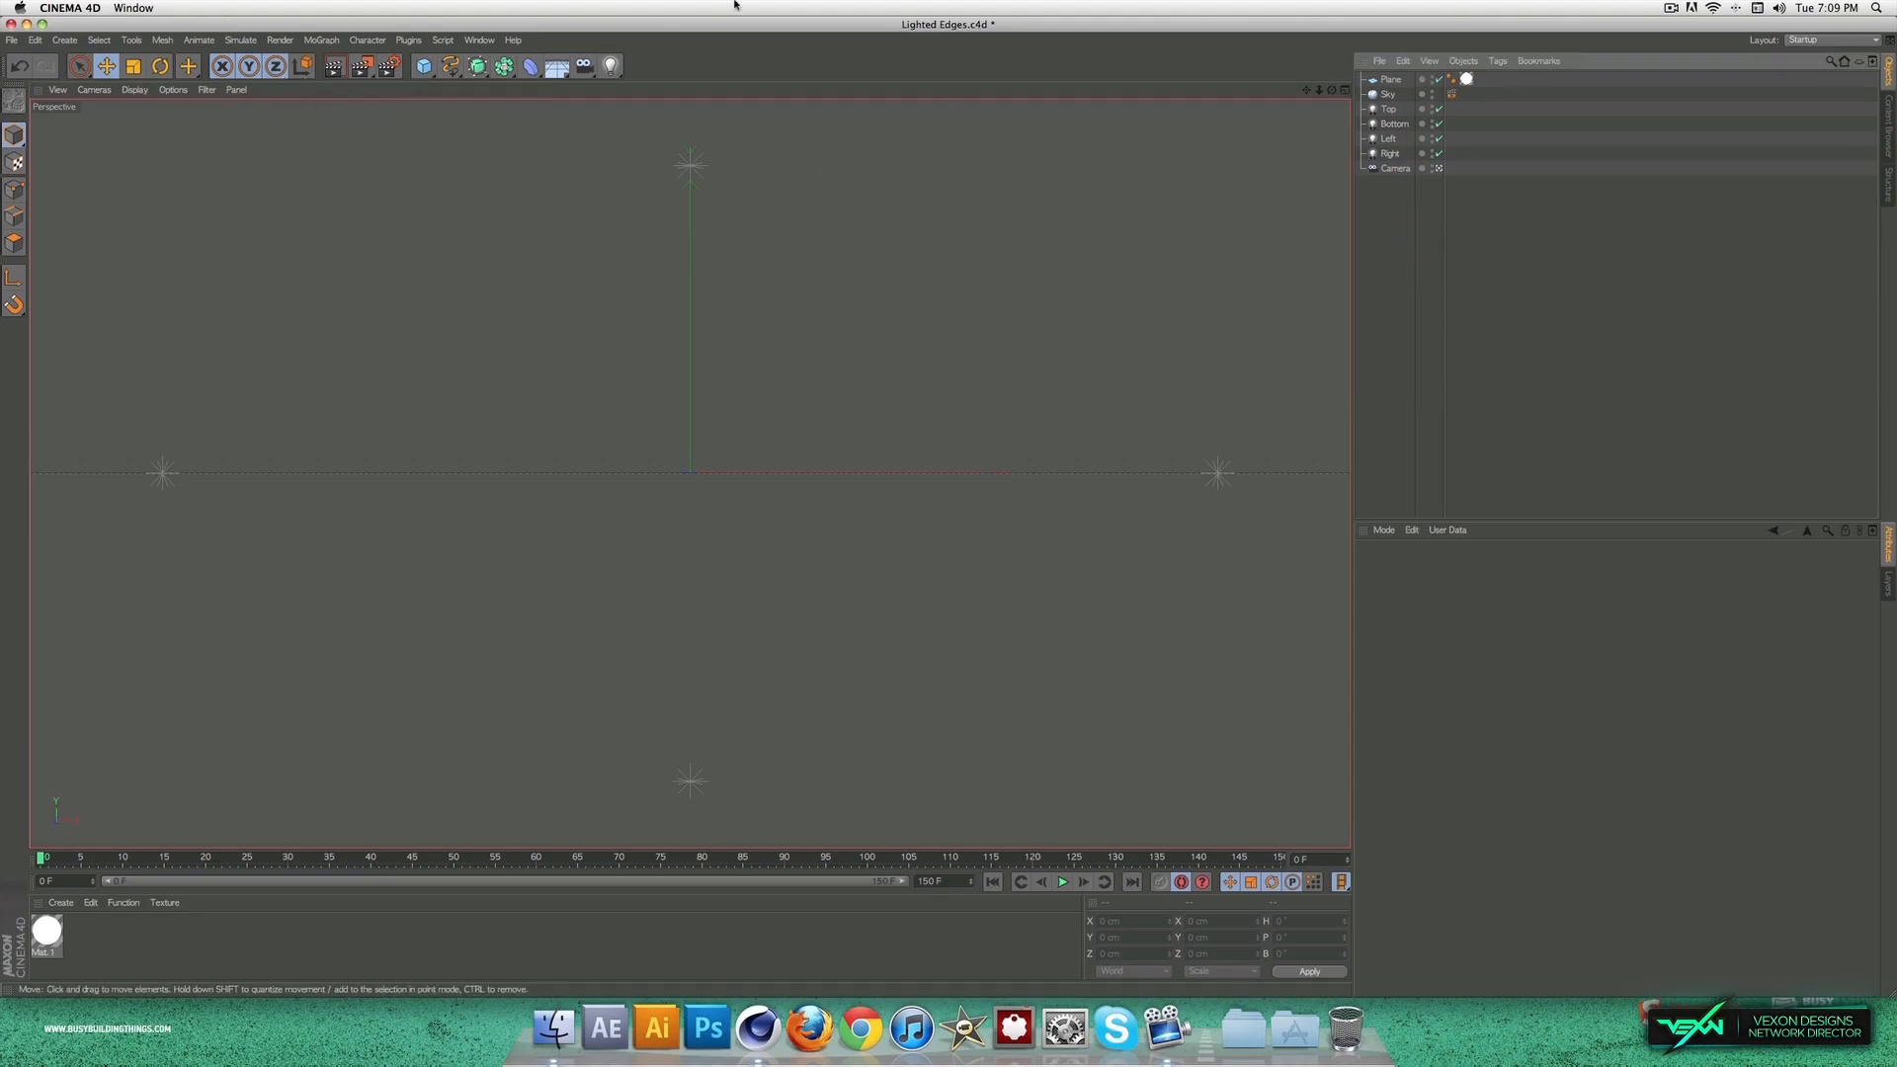
# Step: Add a sphere at the scene's centre and set its radius to 166 cm
pyautogui.click(424, 66)
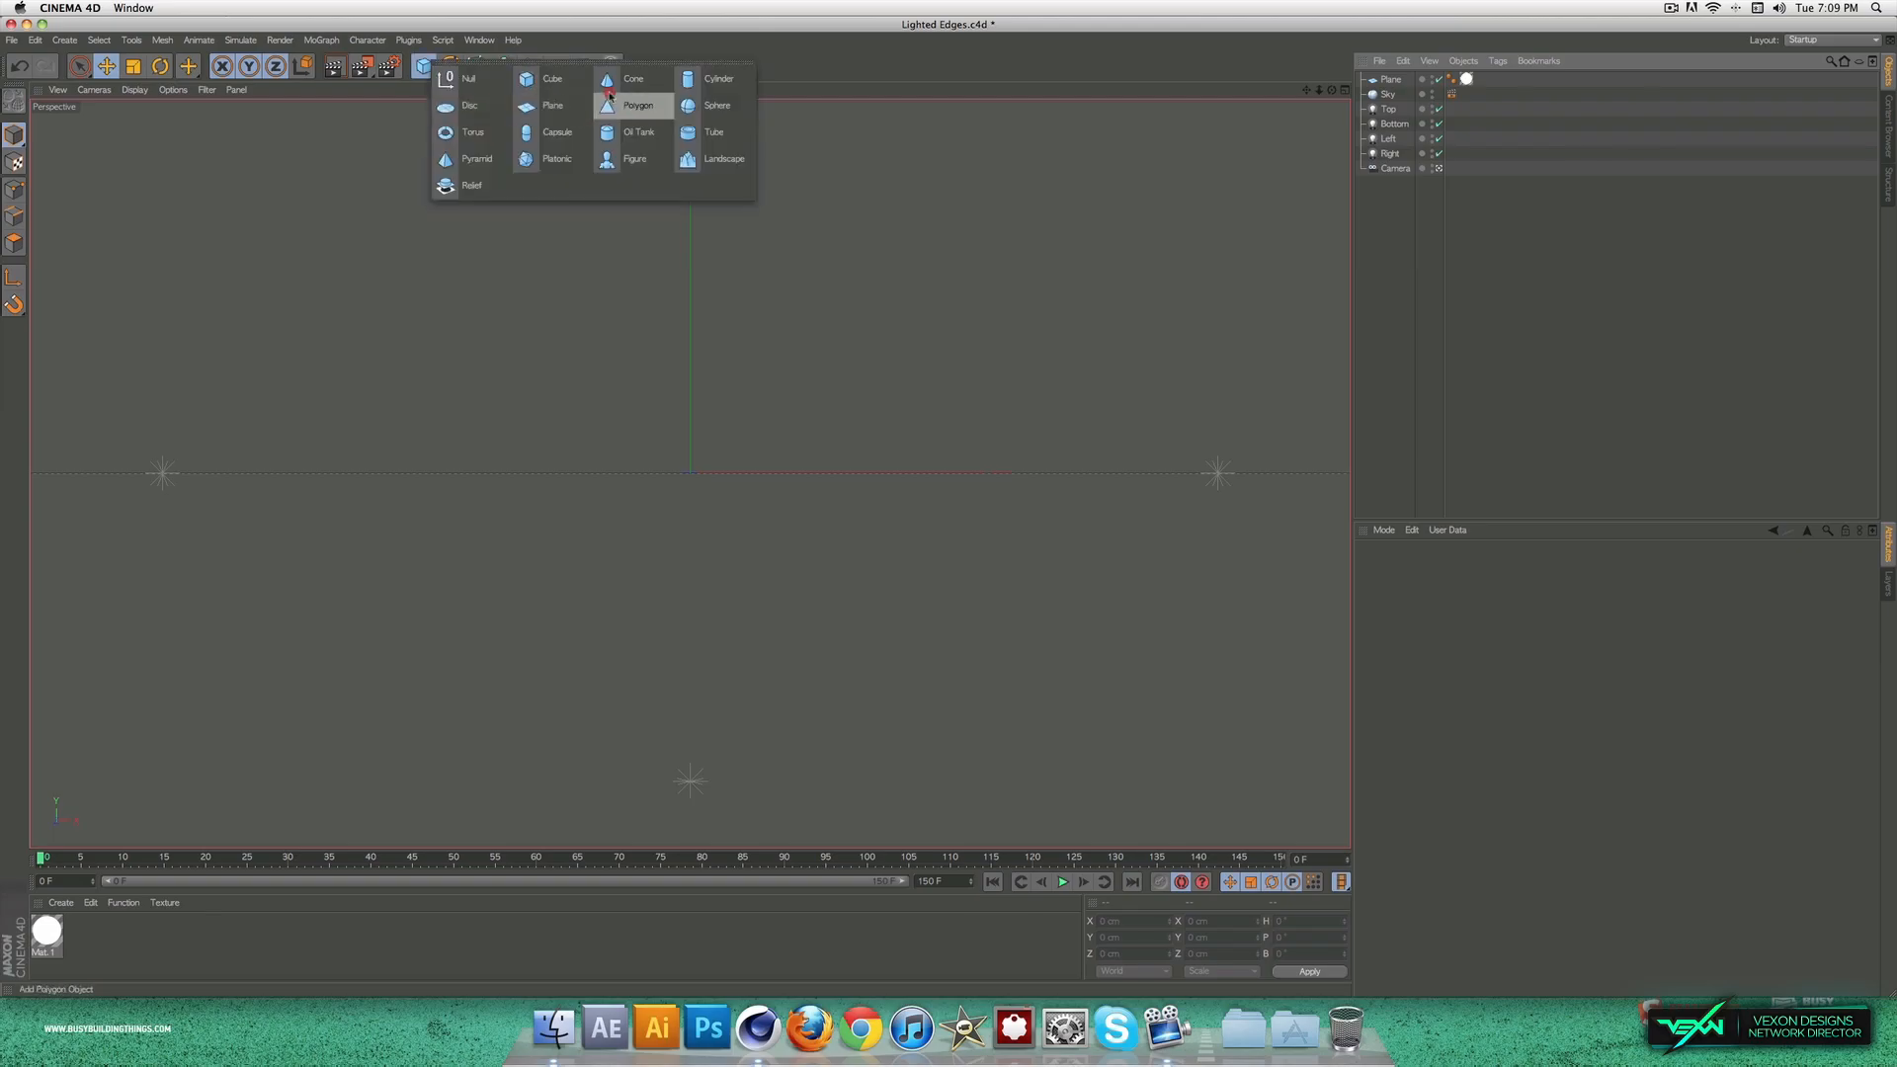
pyautogui.click(717, 106)
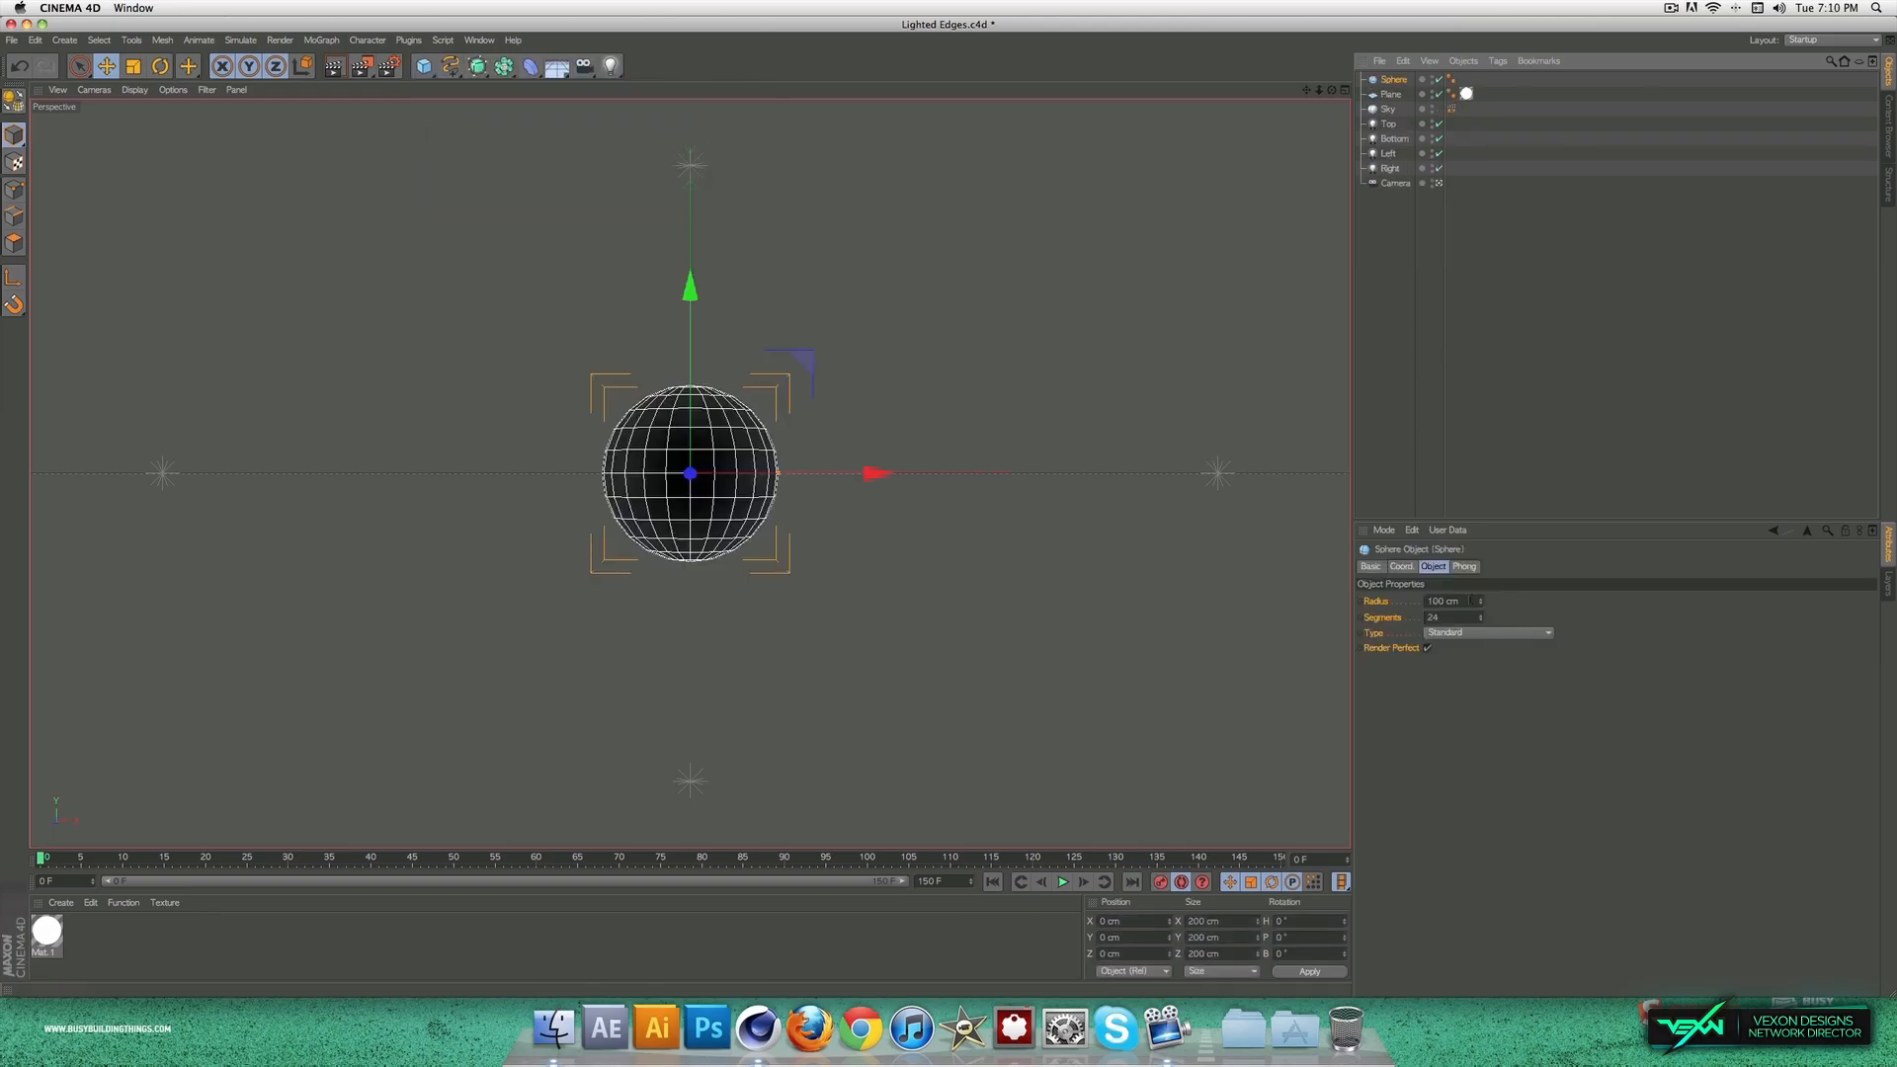
pyautogui.click(1433, 600)
pyautogui.write('191')
pyautogui.click(1521, 612)
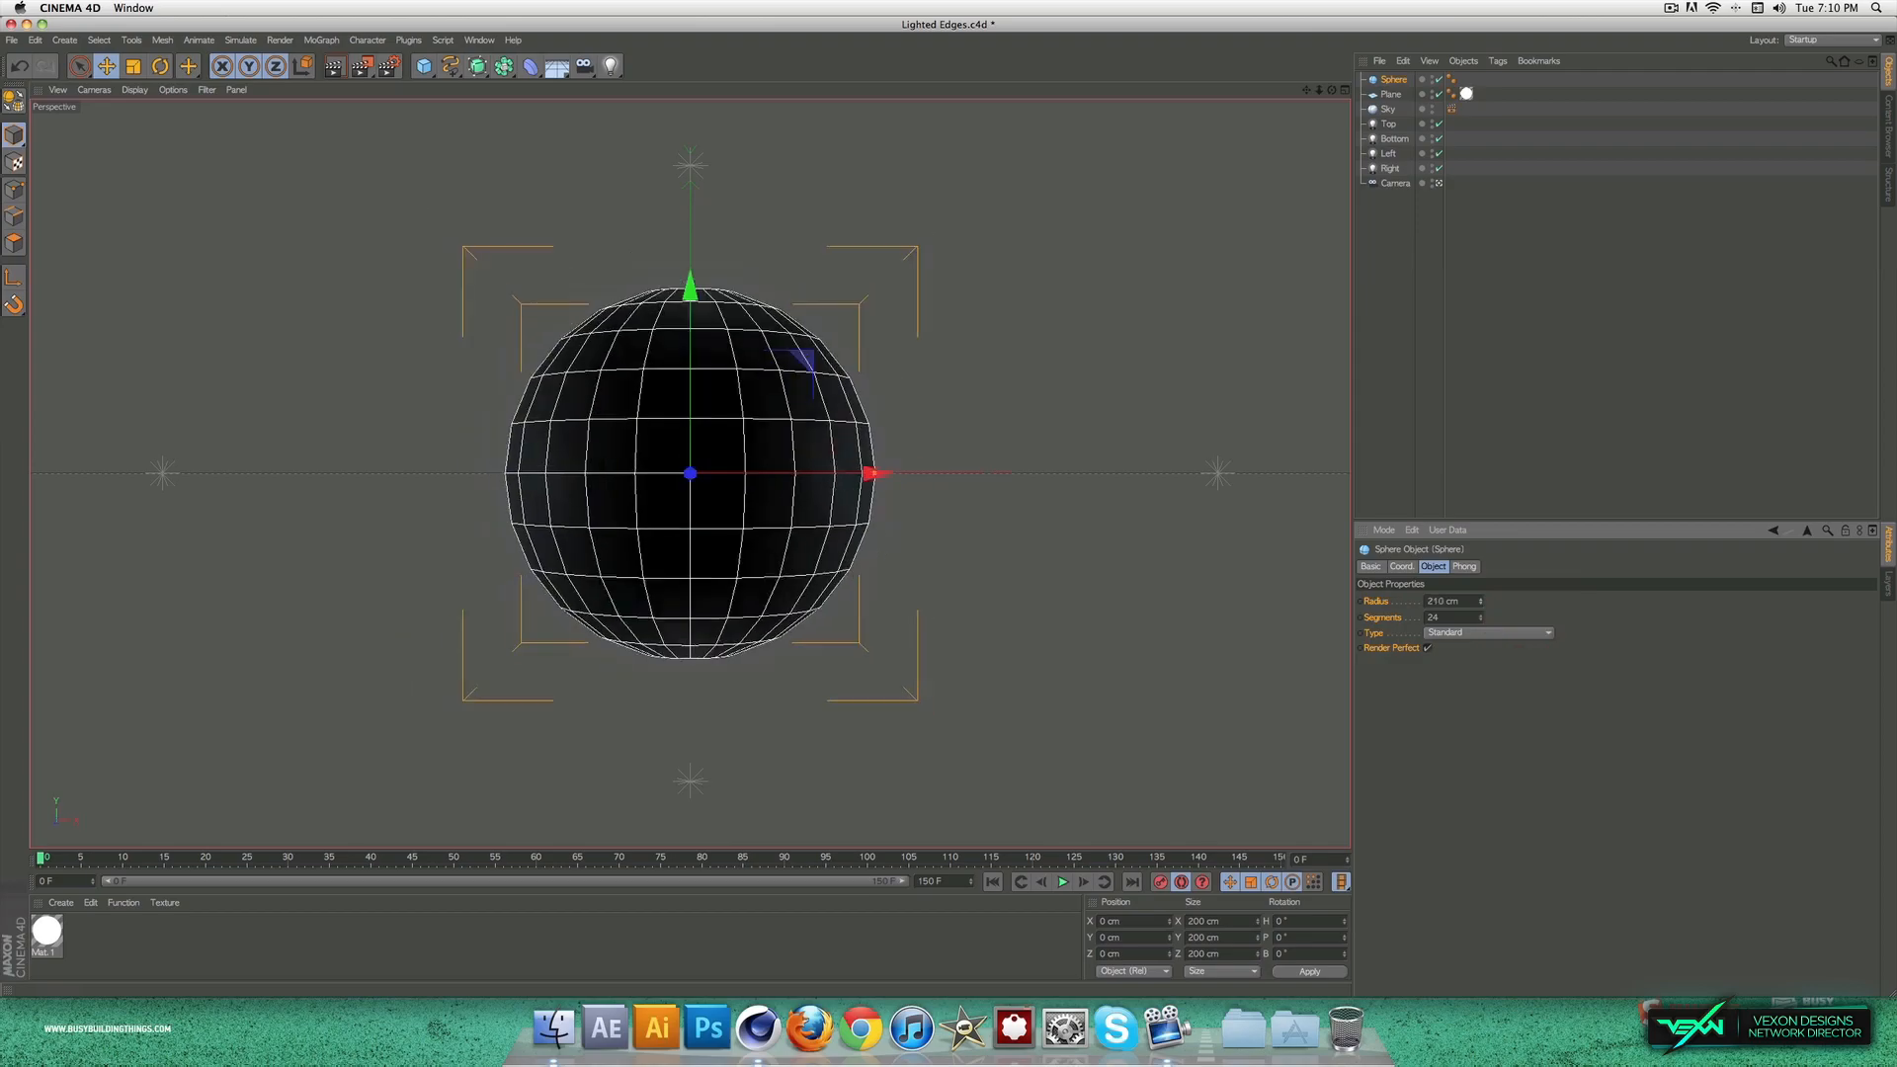
pyautogui.moveTo(1480, 601)
pyautogui.mouseDown()
pyautogui.moveTo(1480, 670)
pyautogui.moveTo(1480, 625)
pyautogui.mouseUp()
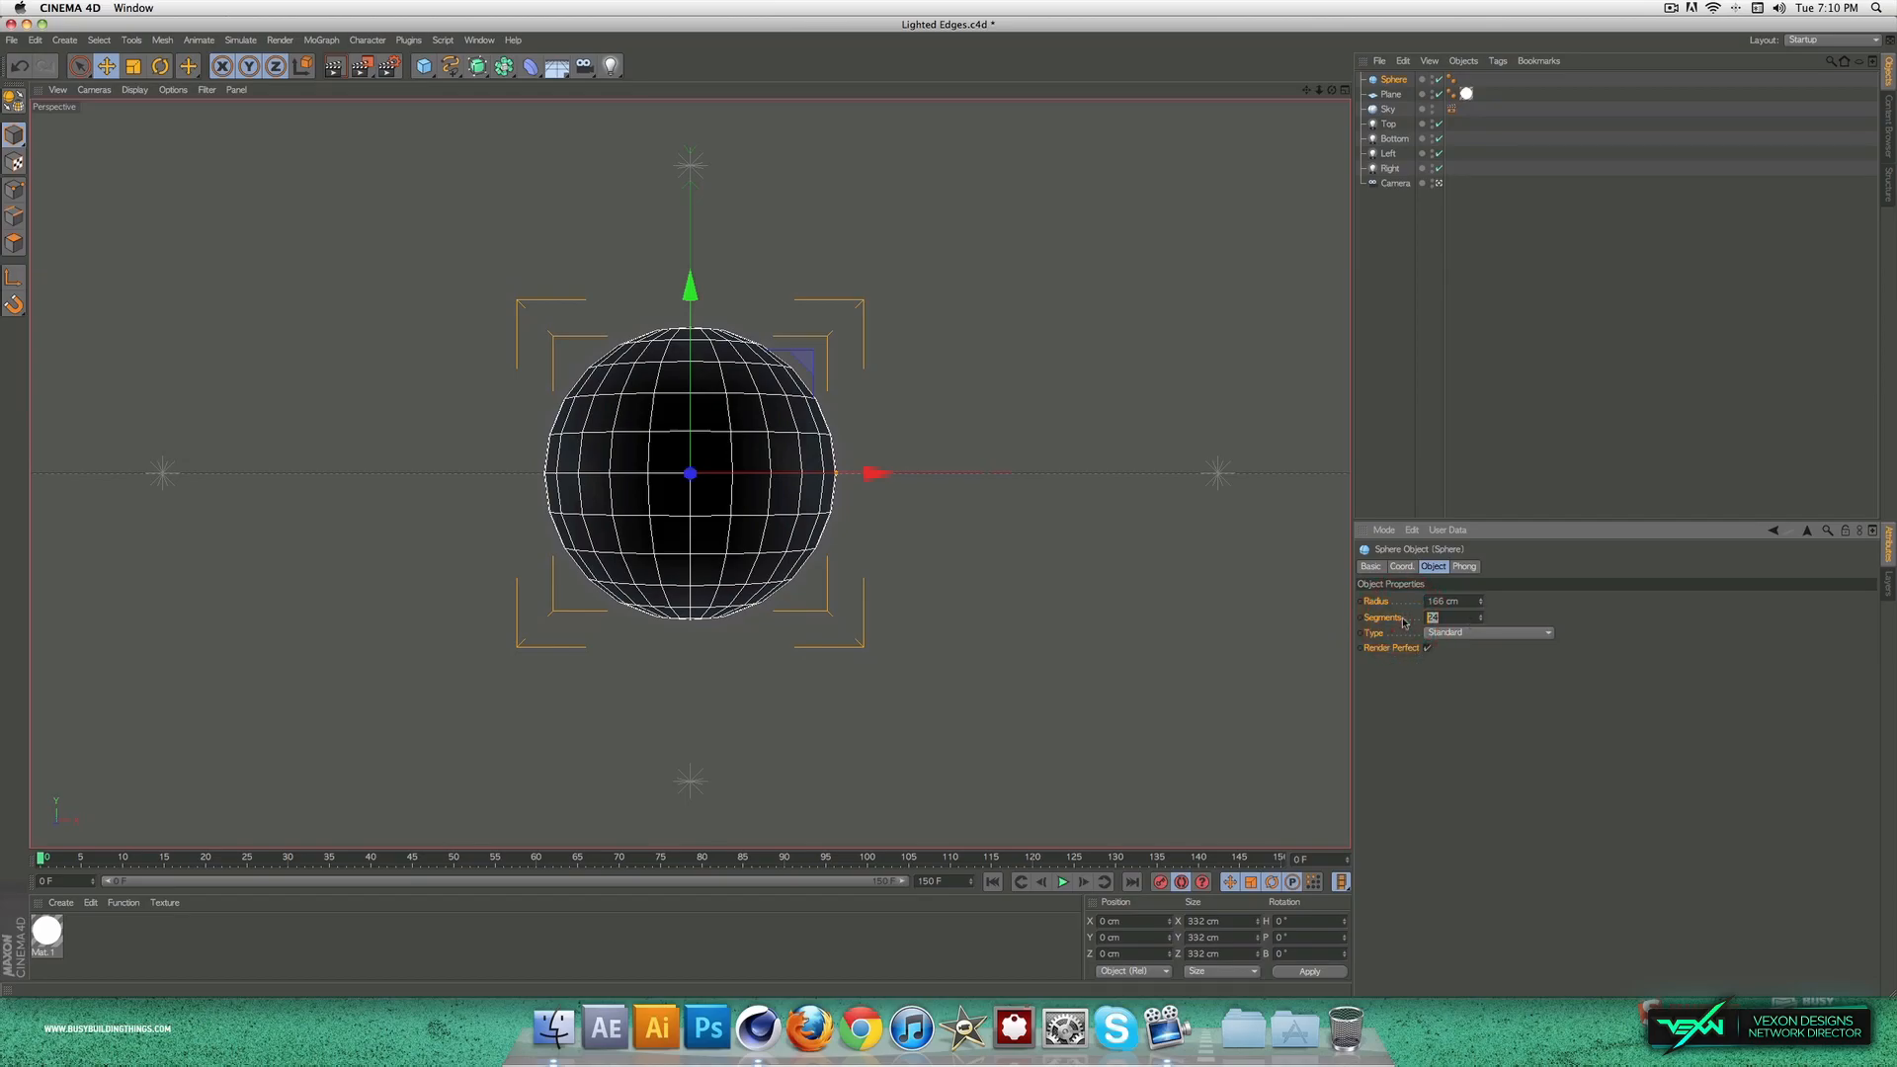
pyautogui.click(1572, 679)
# Step: Try 19 segments on the sphere
pyautogui.moveTo(1445, 617); pyautogui.dragTo(1408, 622)
pyautogui.write('15')
pyautogui.click(1488, 702)
pyautogui.click(1458, 633)
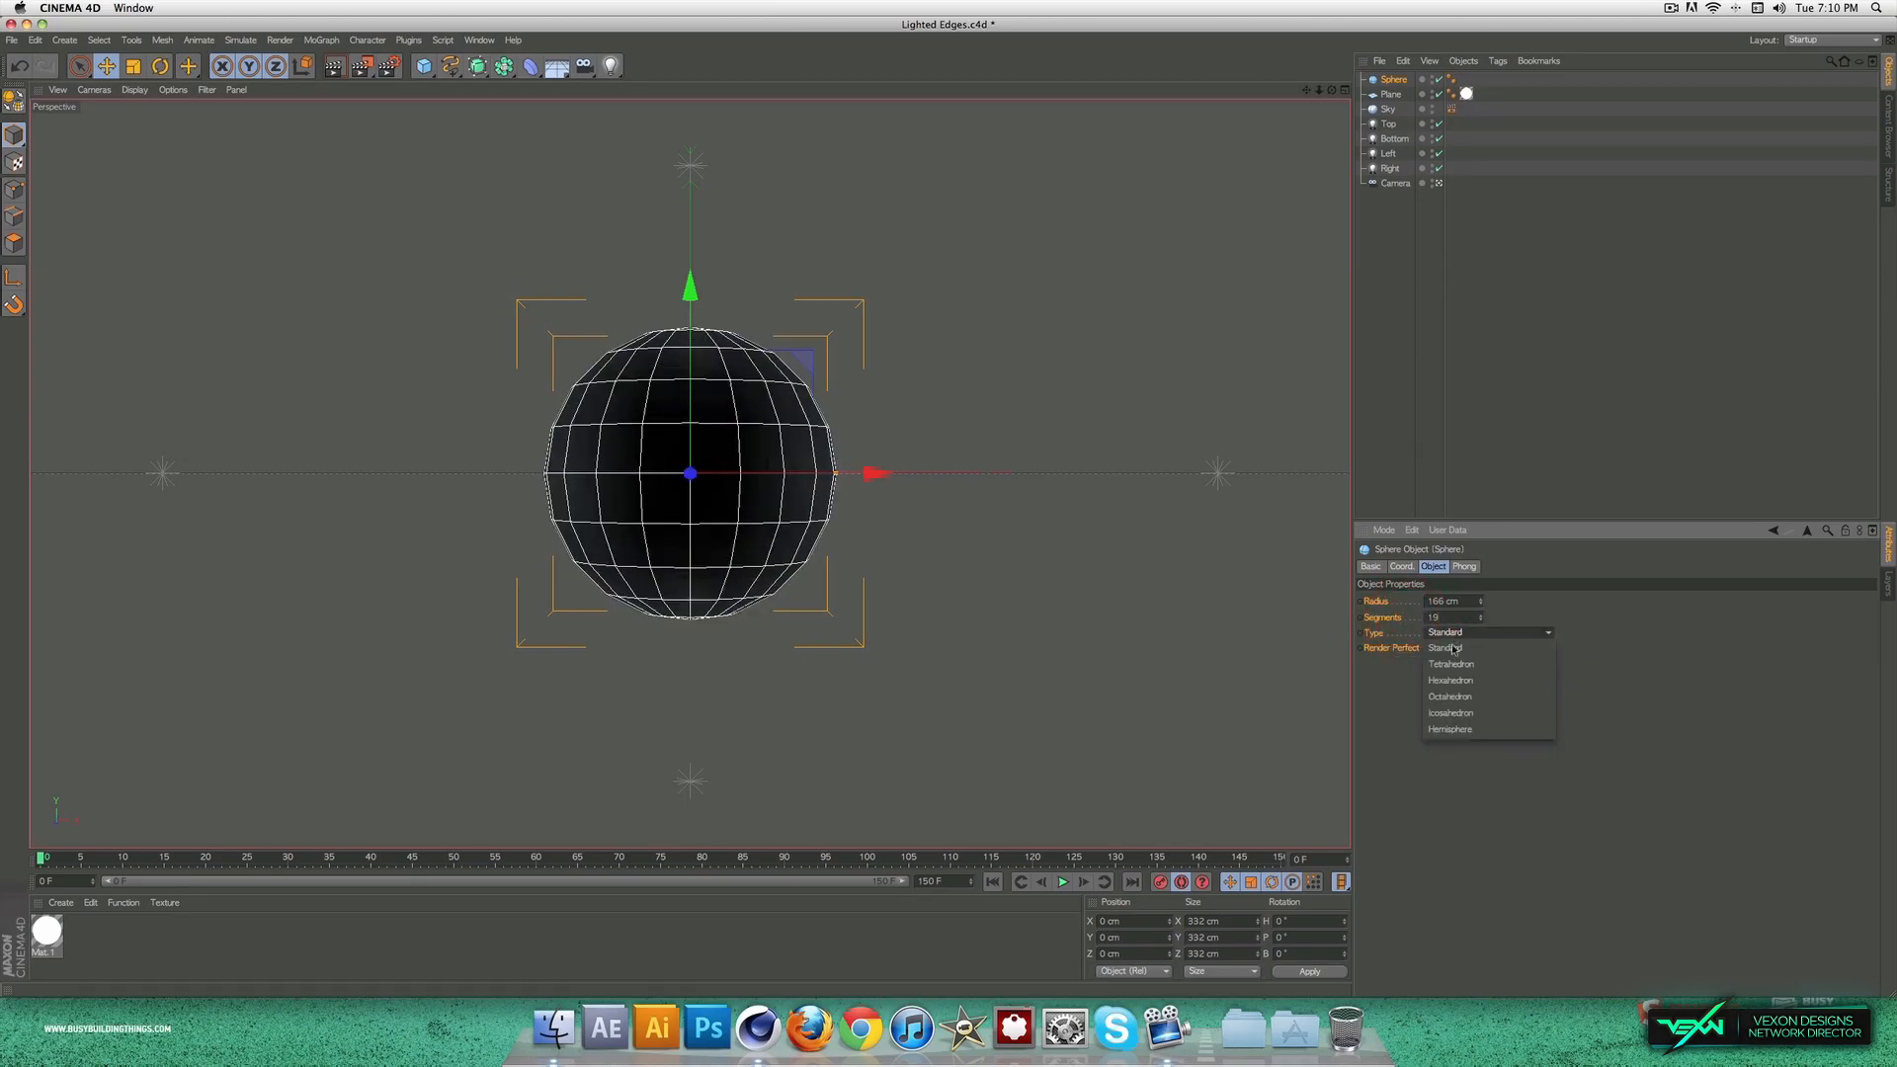
pyautogui.click(1588, 702)
# Step: Set the sphere's segments to 24 and its type to Icosahedron
pyautogui.moveTo(1447, 618); pyautogui.dragTo(1415, 622)
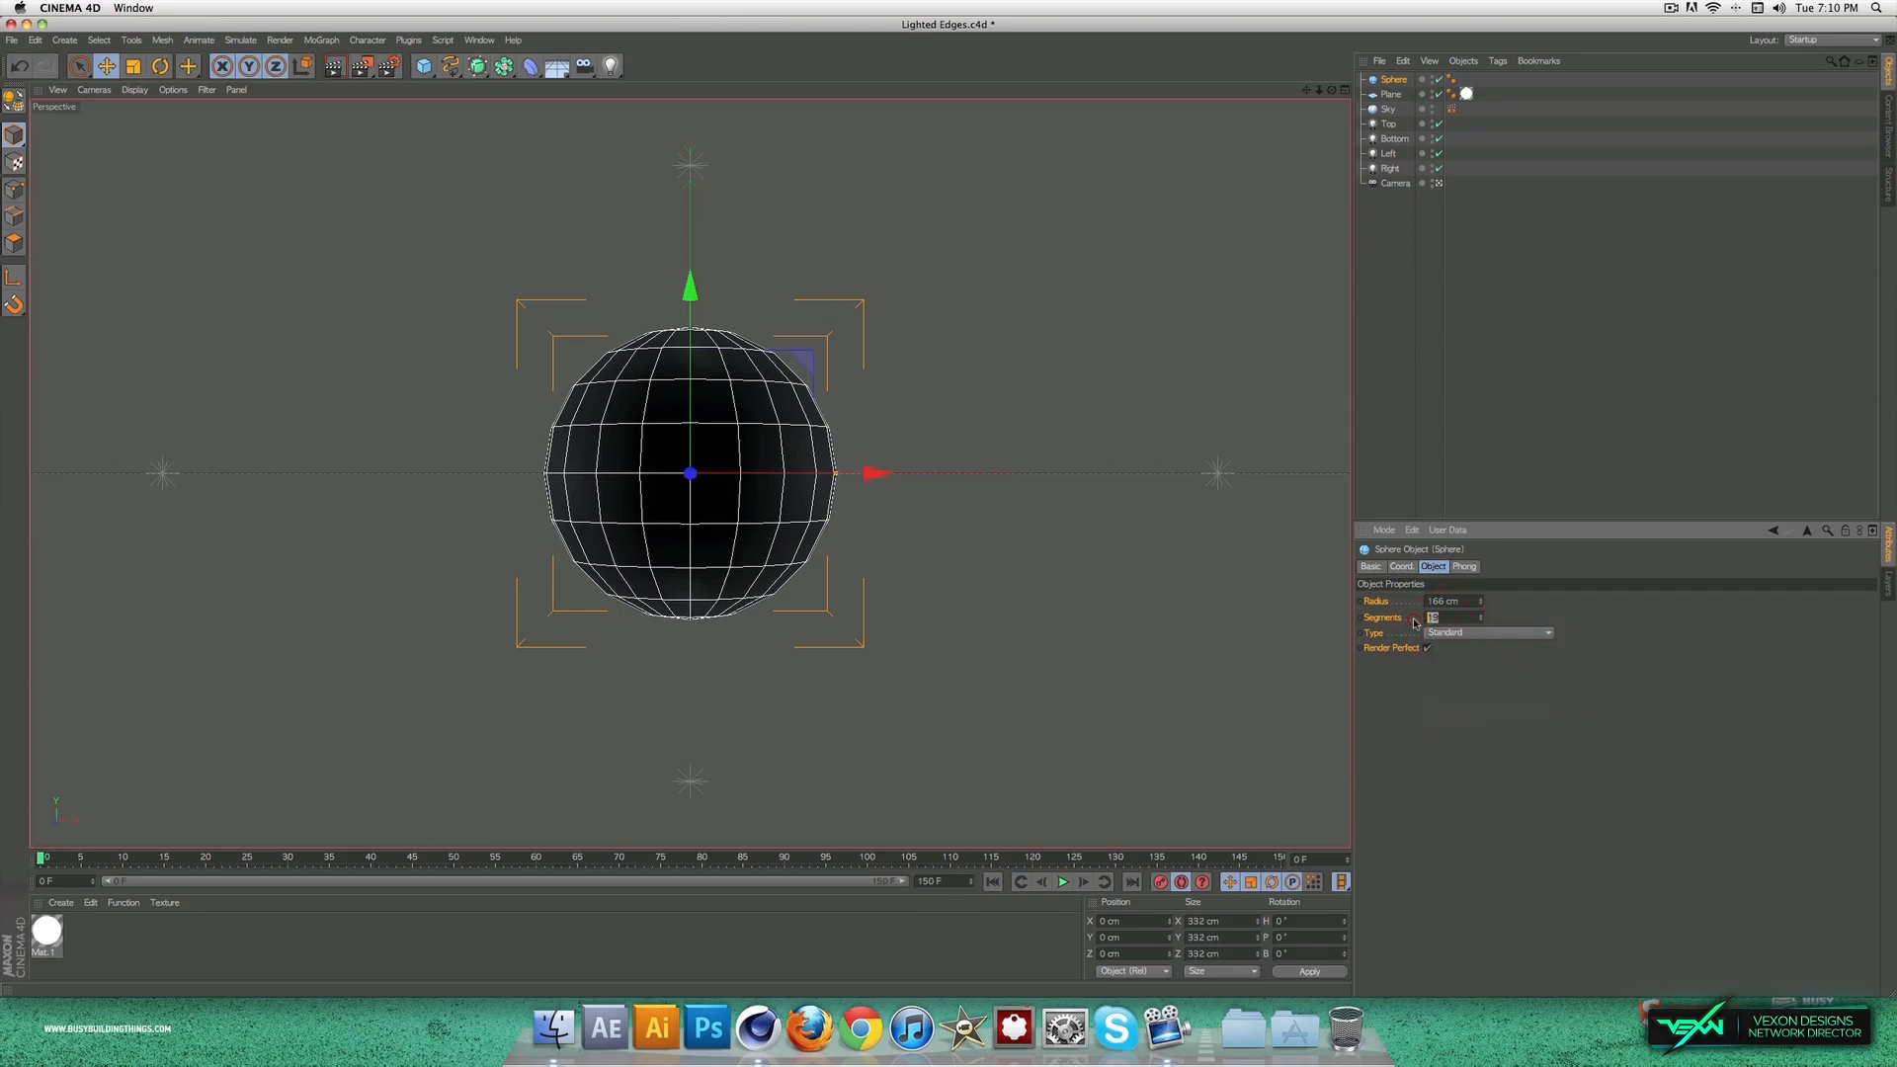
pyautogui.write('24')
pyautogui.click(1475, 652)
pyautogui.click(1467, 633)
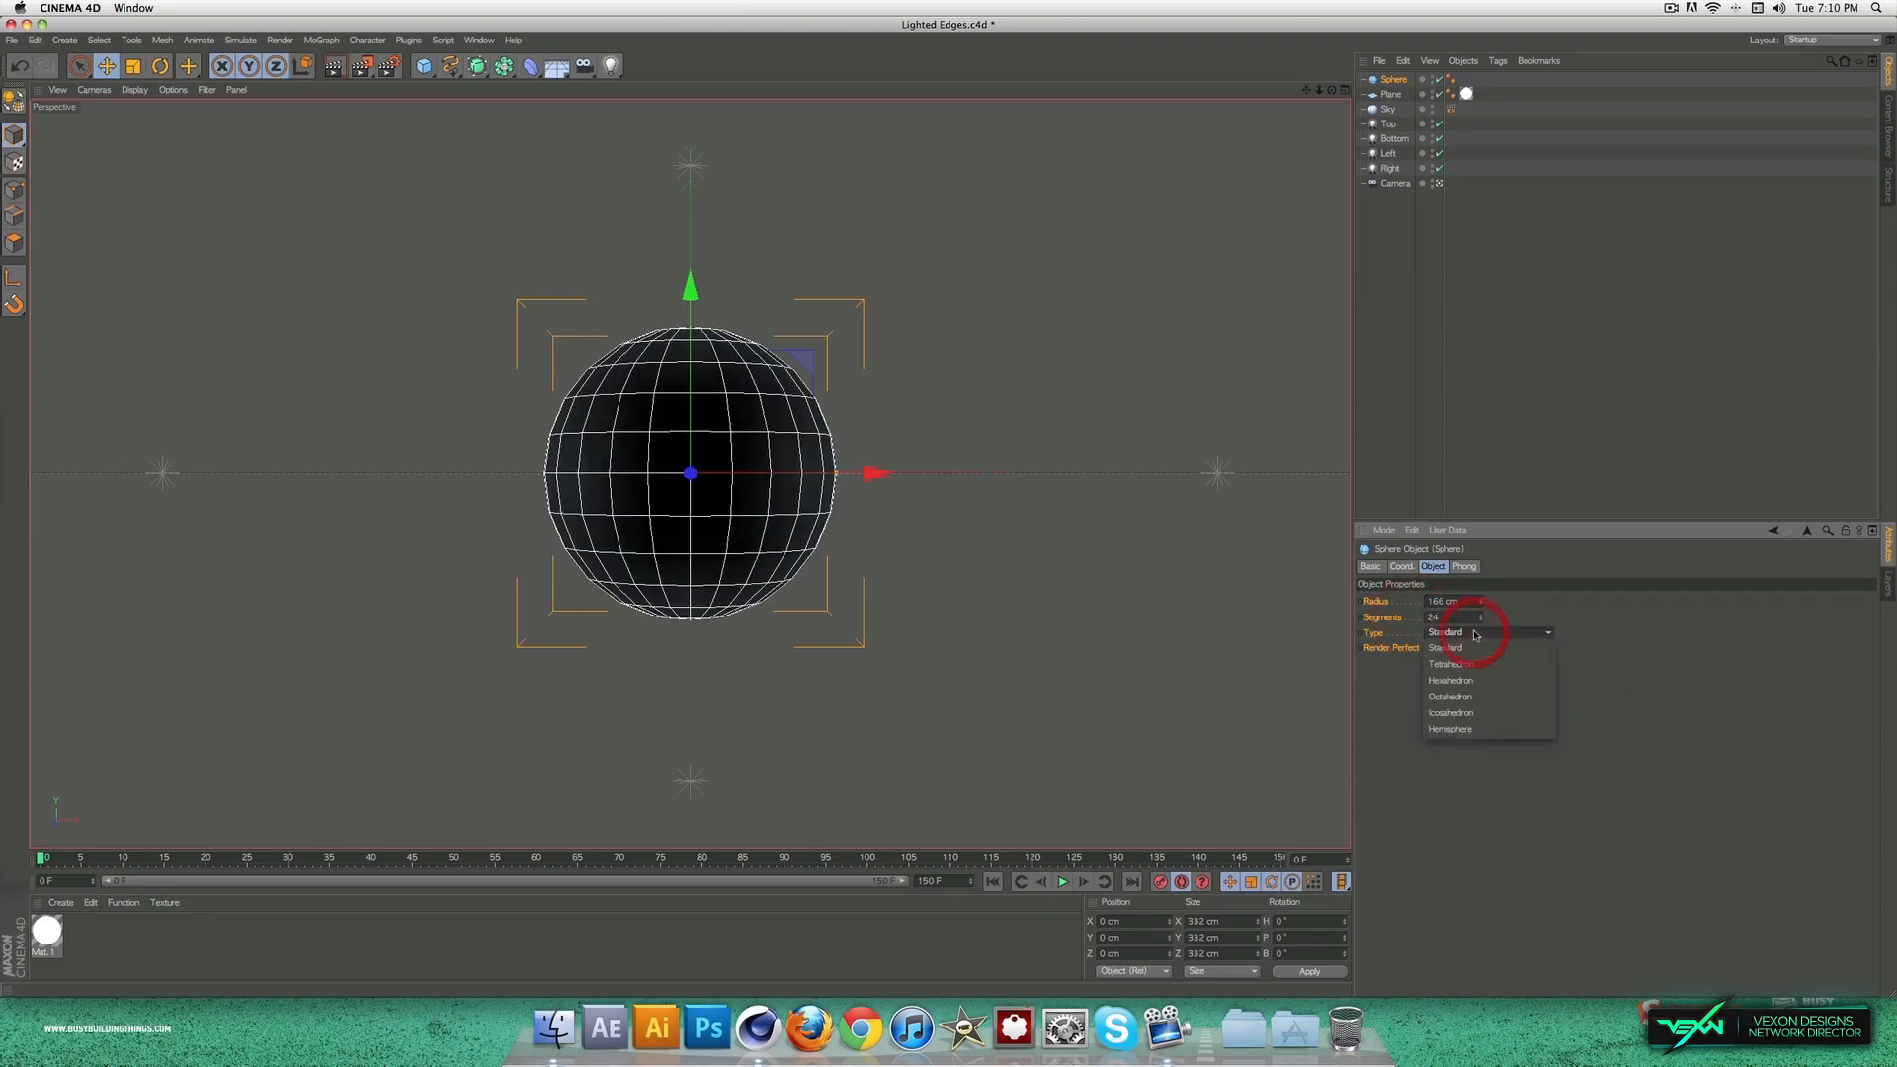
pyautogui.click(1488, 706)
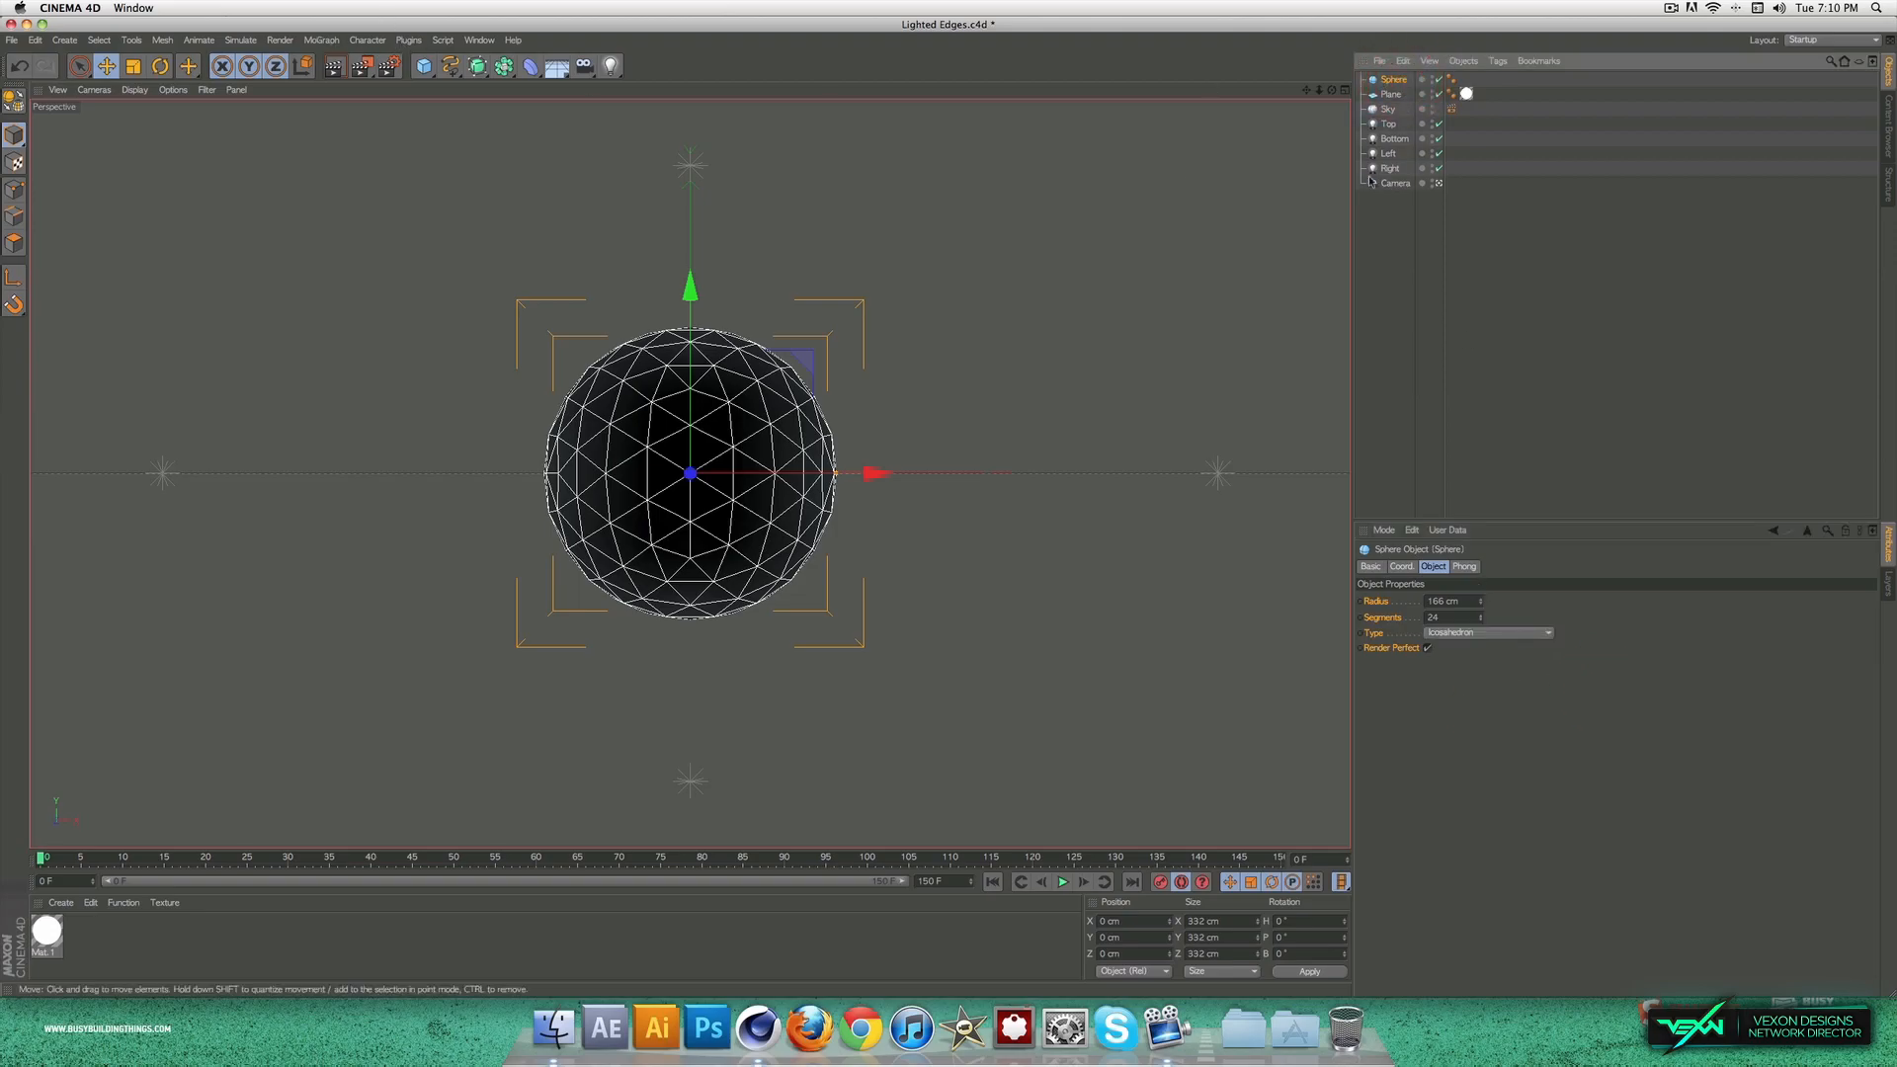
# Step: Add a MoGraph Random effector and make it a child of the sphere
pyautogui.click(333, 41)
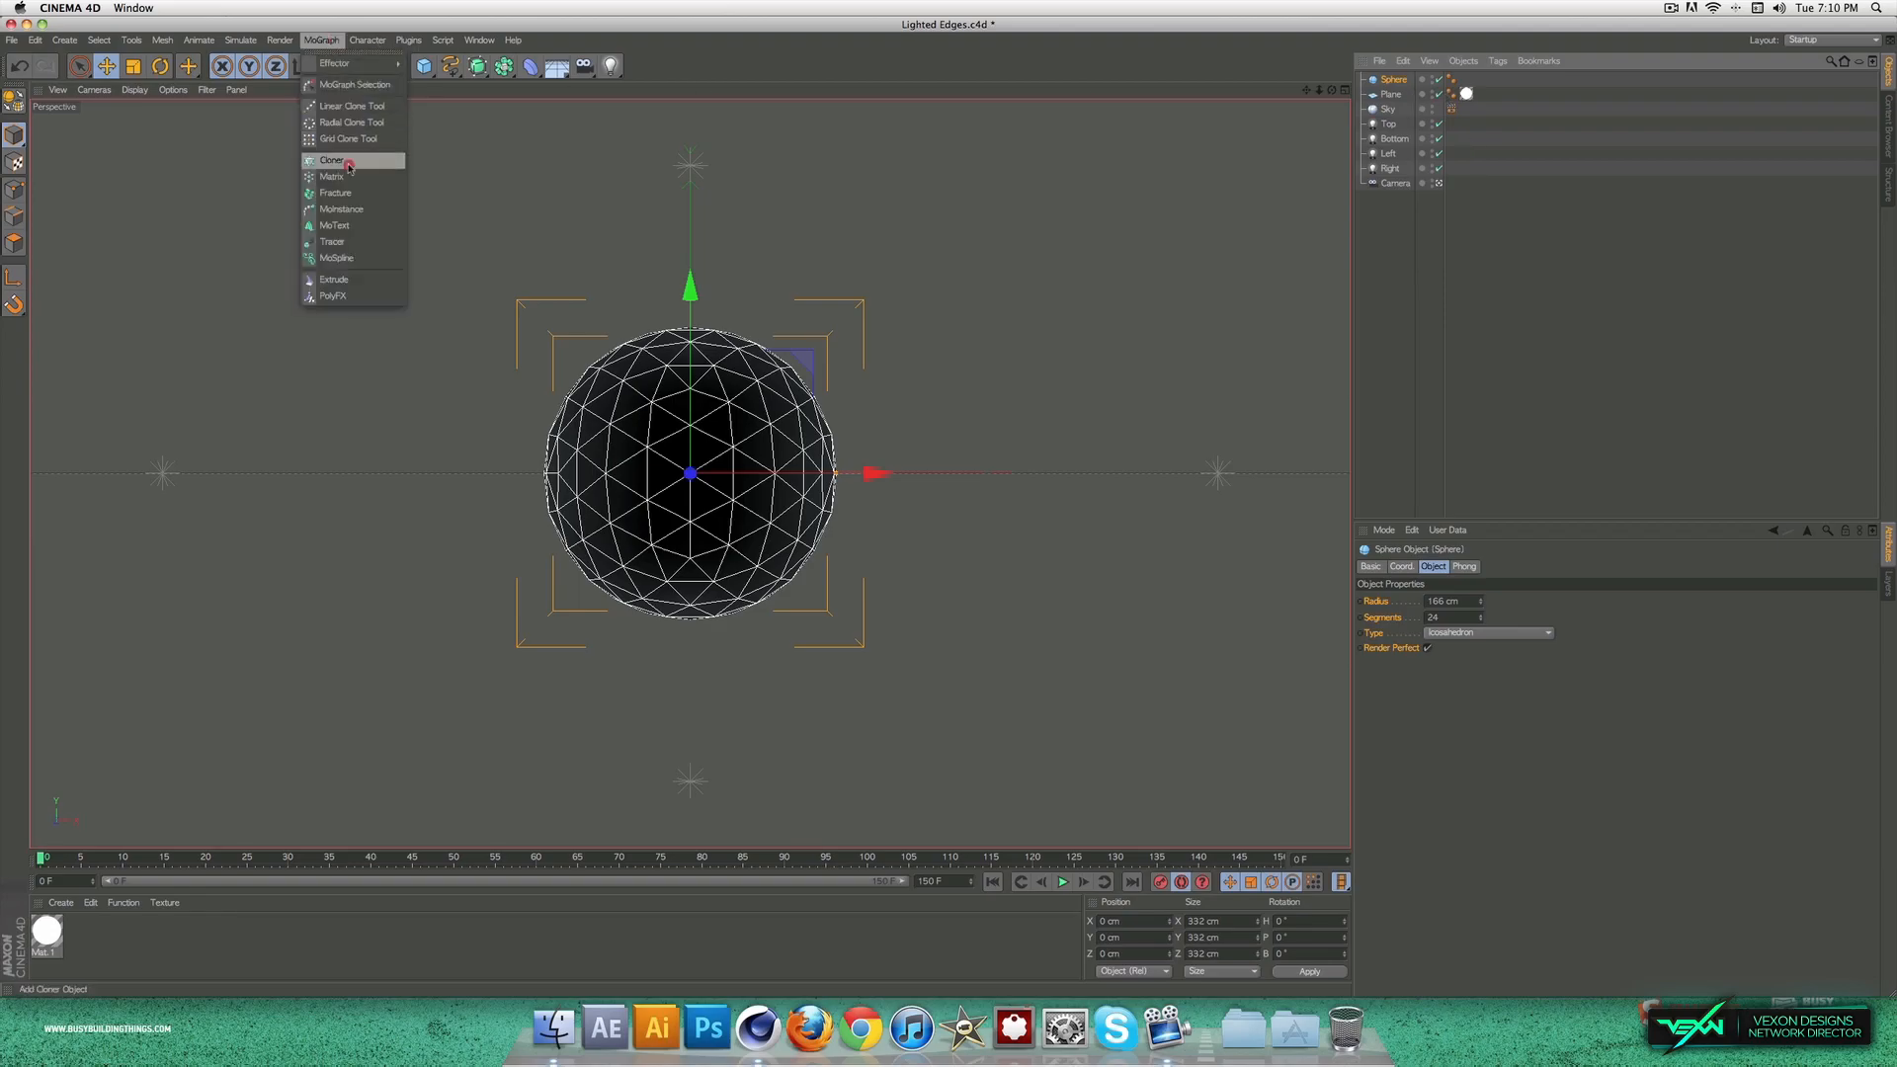
pyautogui.moveTo(365, 63)
pyautogui.click(445, 187)
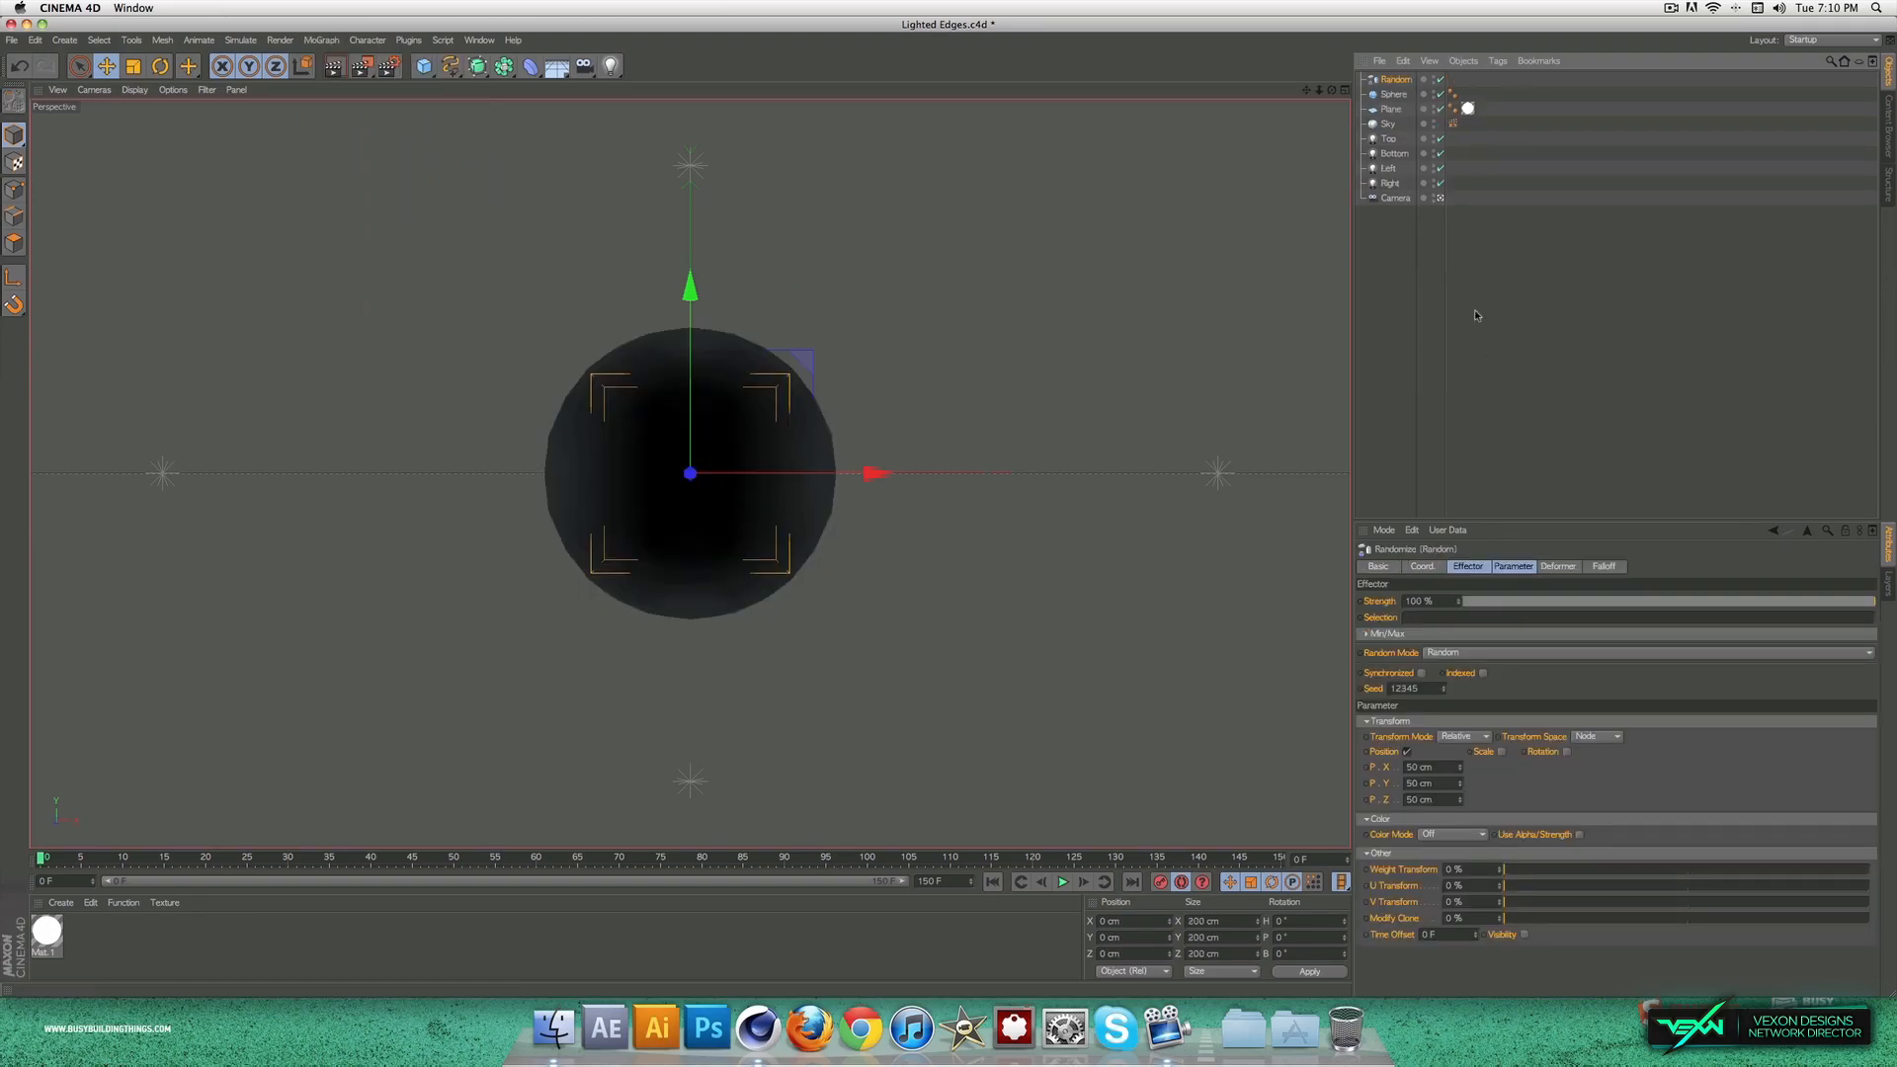
pyautogui.moveTo(1394, 86); pyautogui.dragTo(1393, 95)
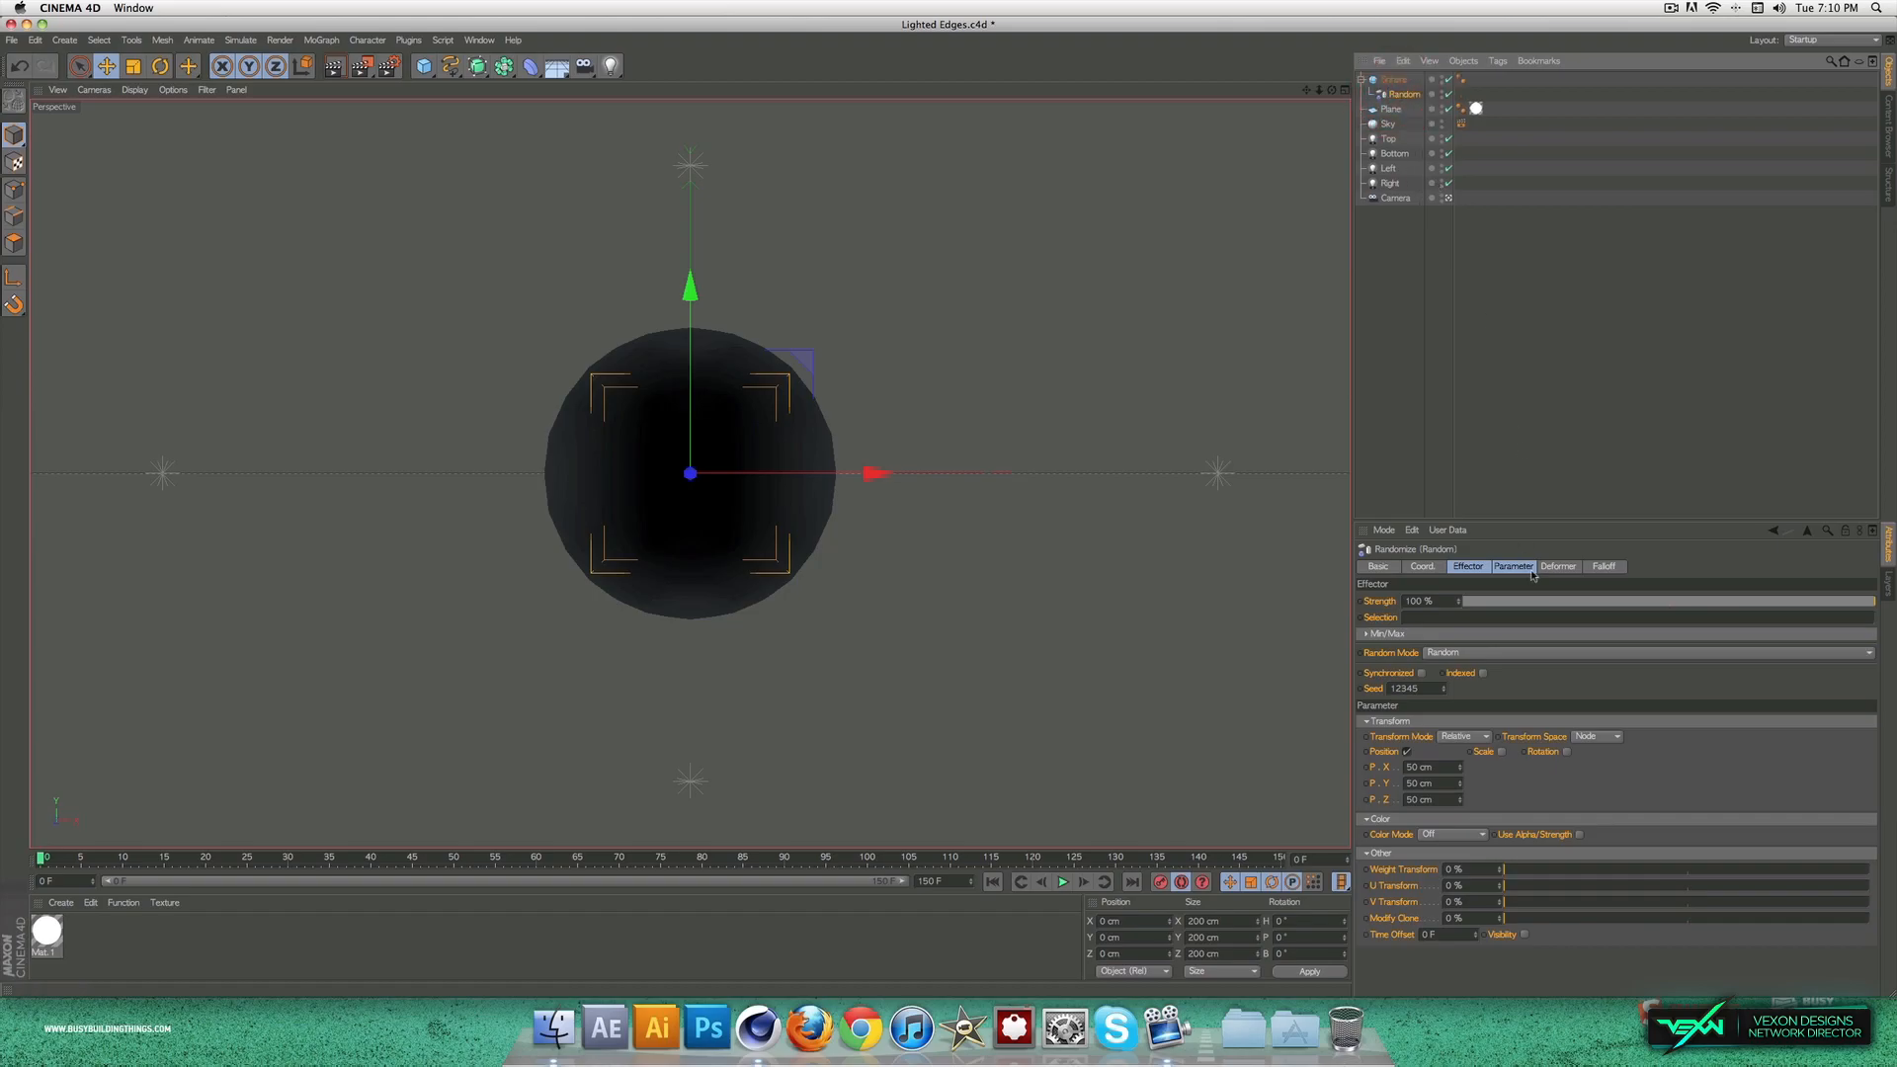
# Step: Set the Random effector's deformation mode to Polygon
pyautogui.click(1560, 567)
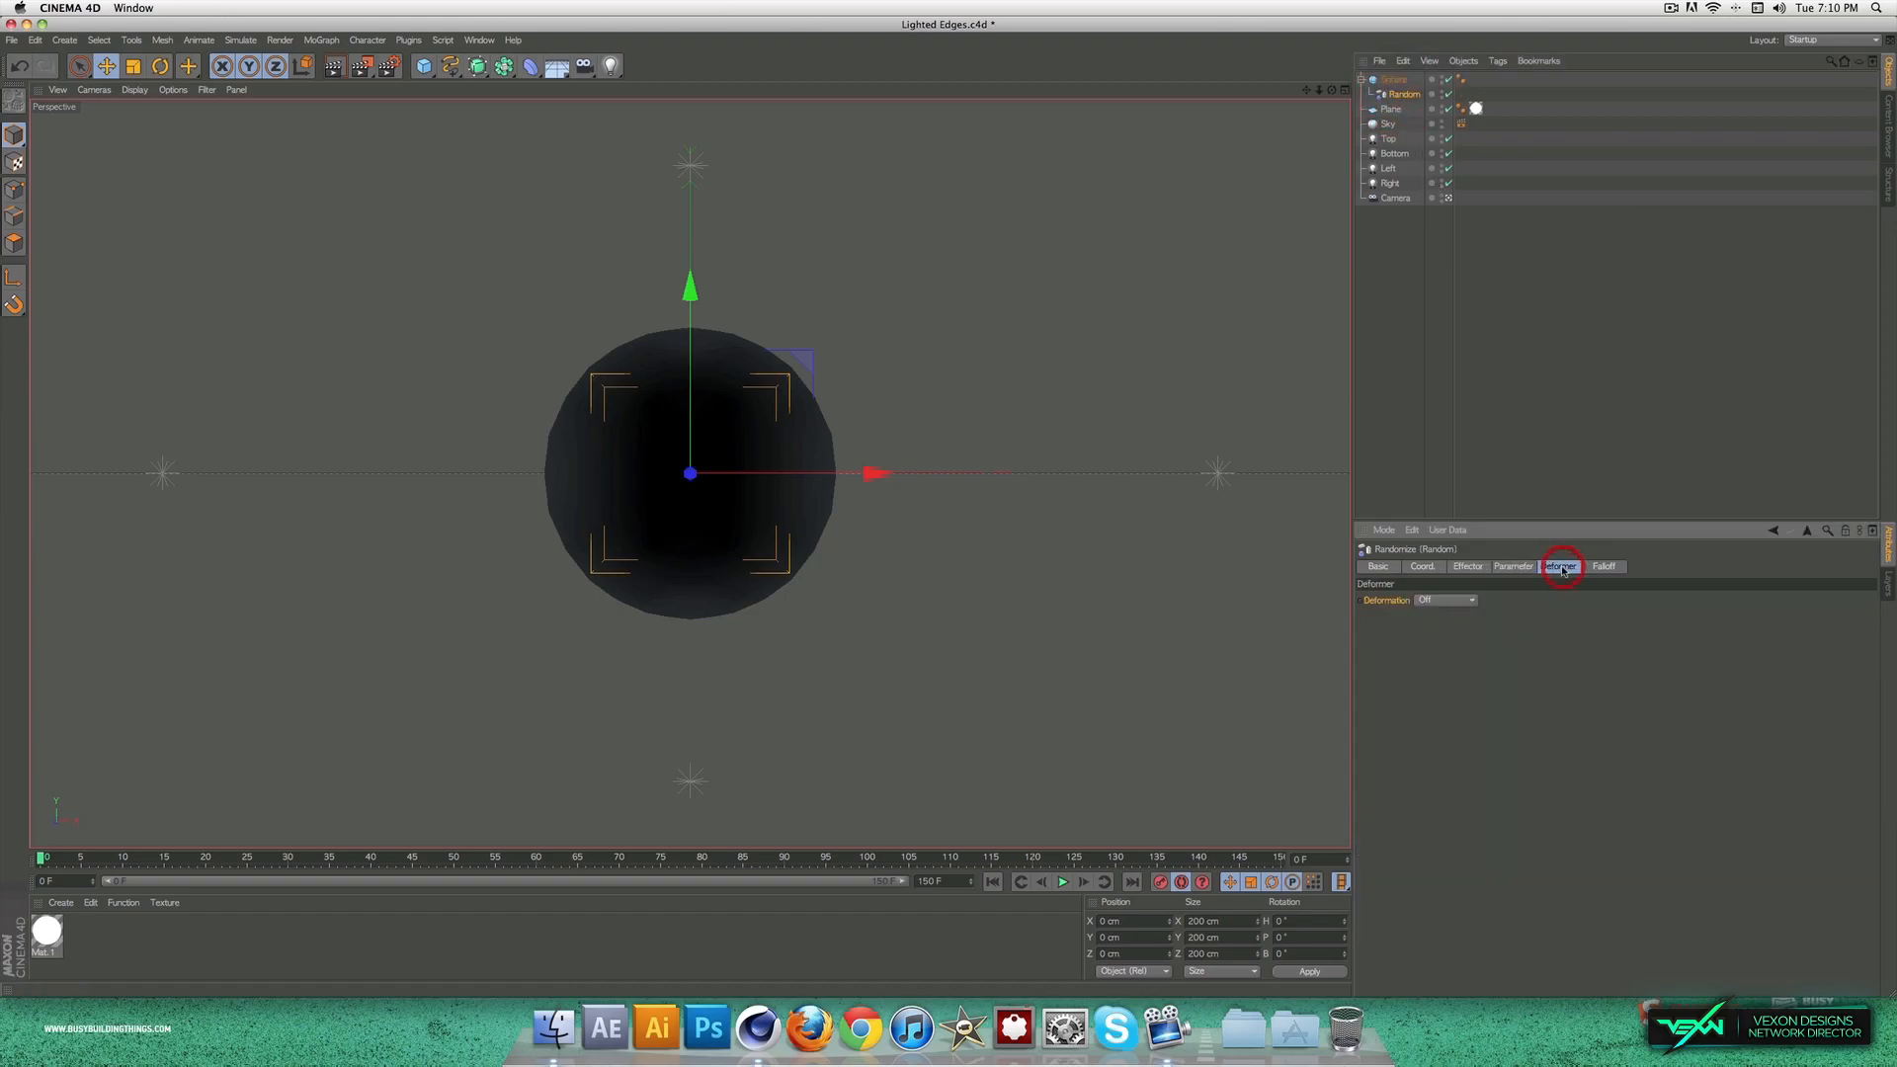
pyautogui.click(1448, 601)
pyautogui.click(1443, 642)
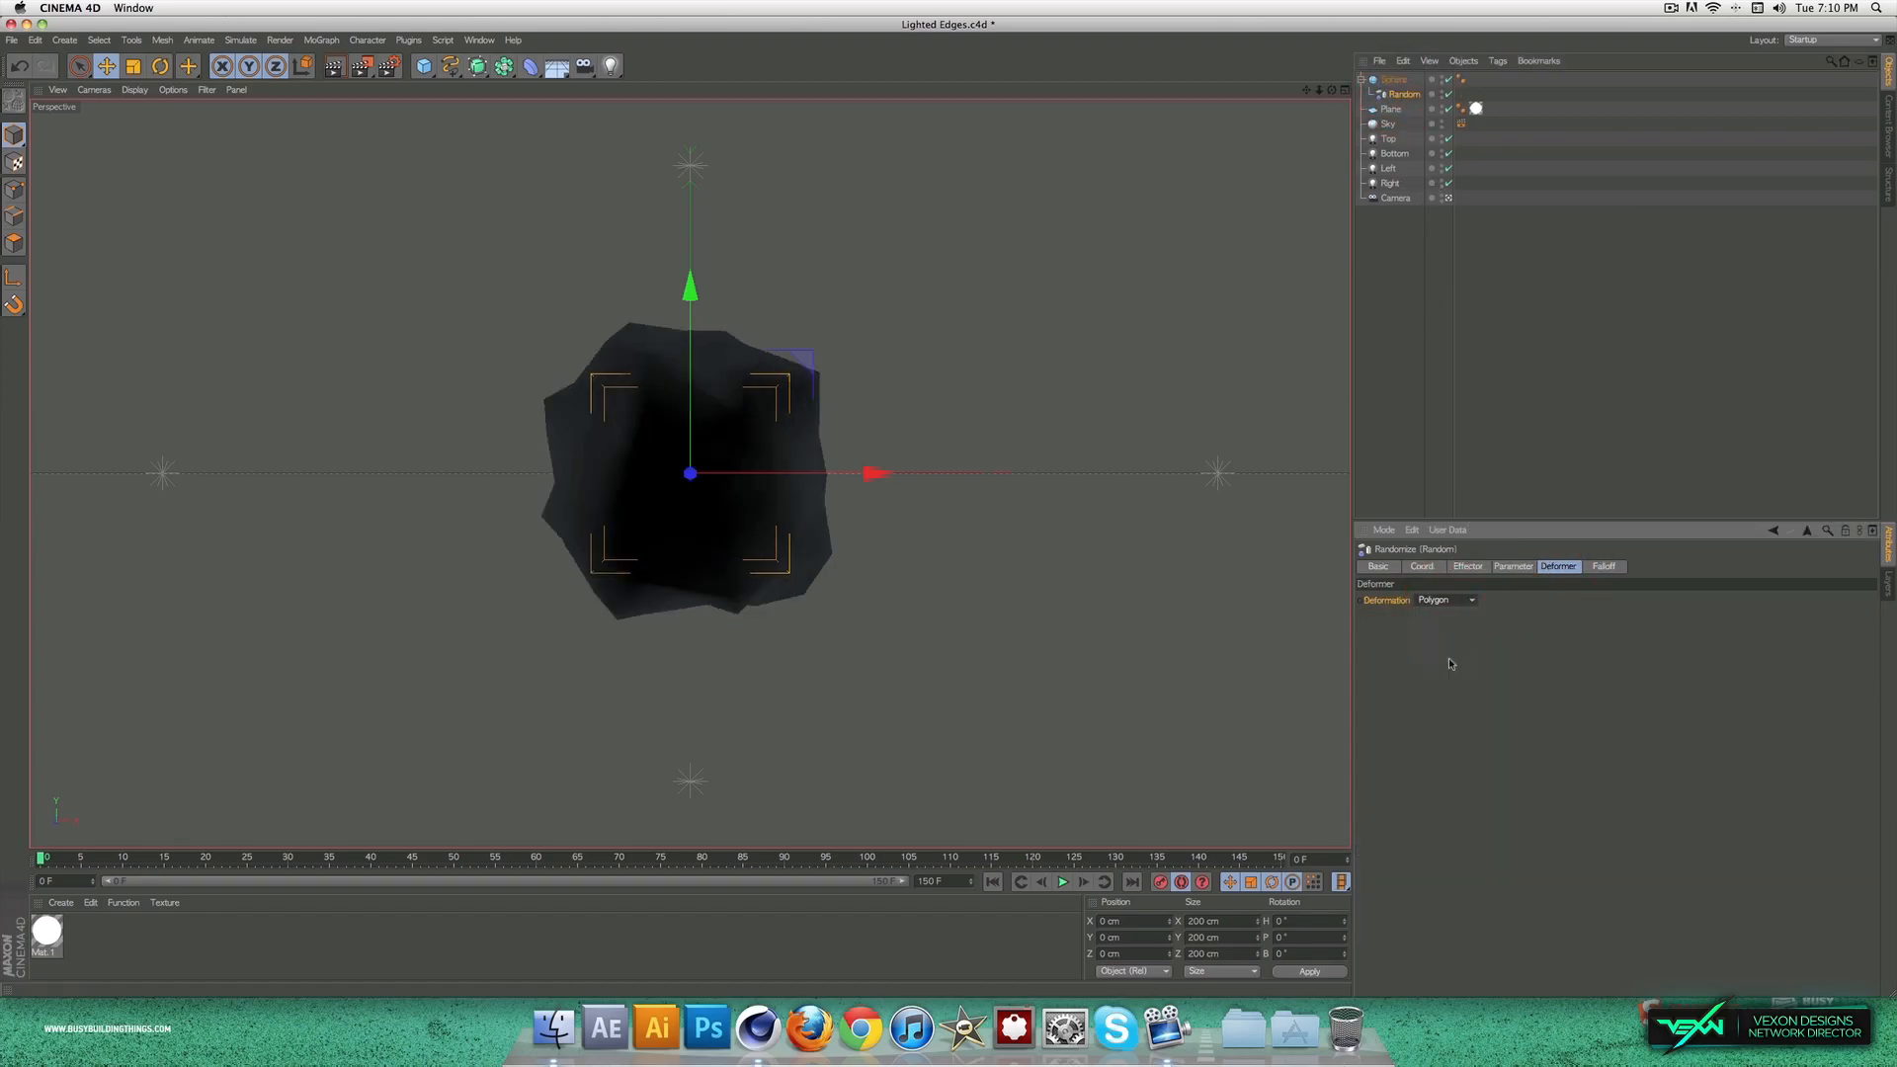
pyautogui.click(1509, 567)
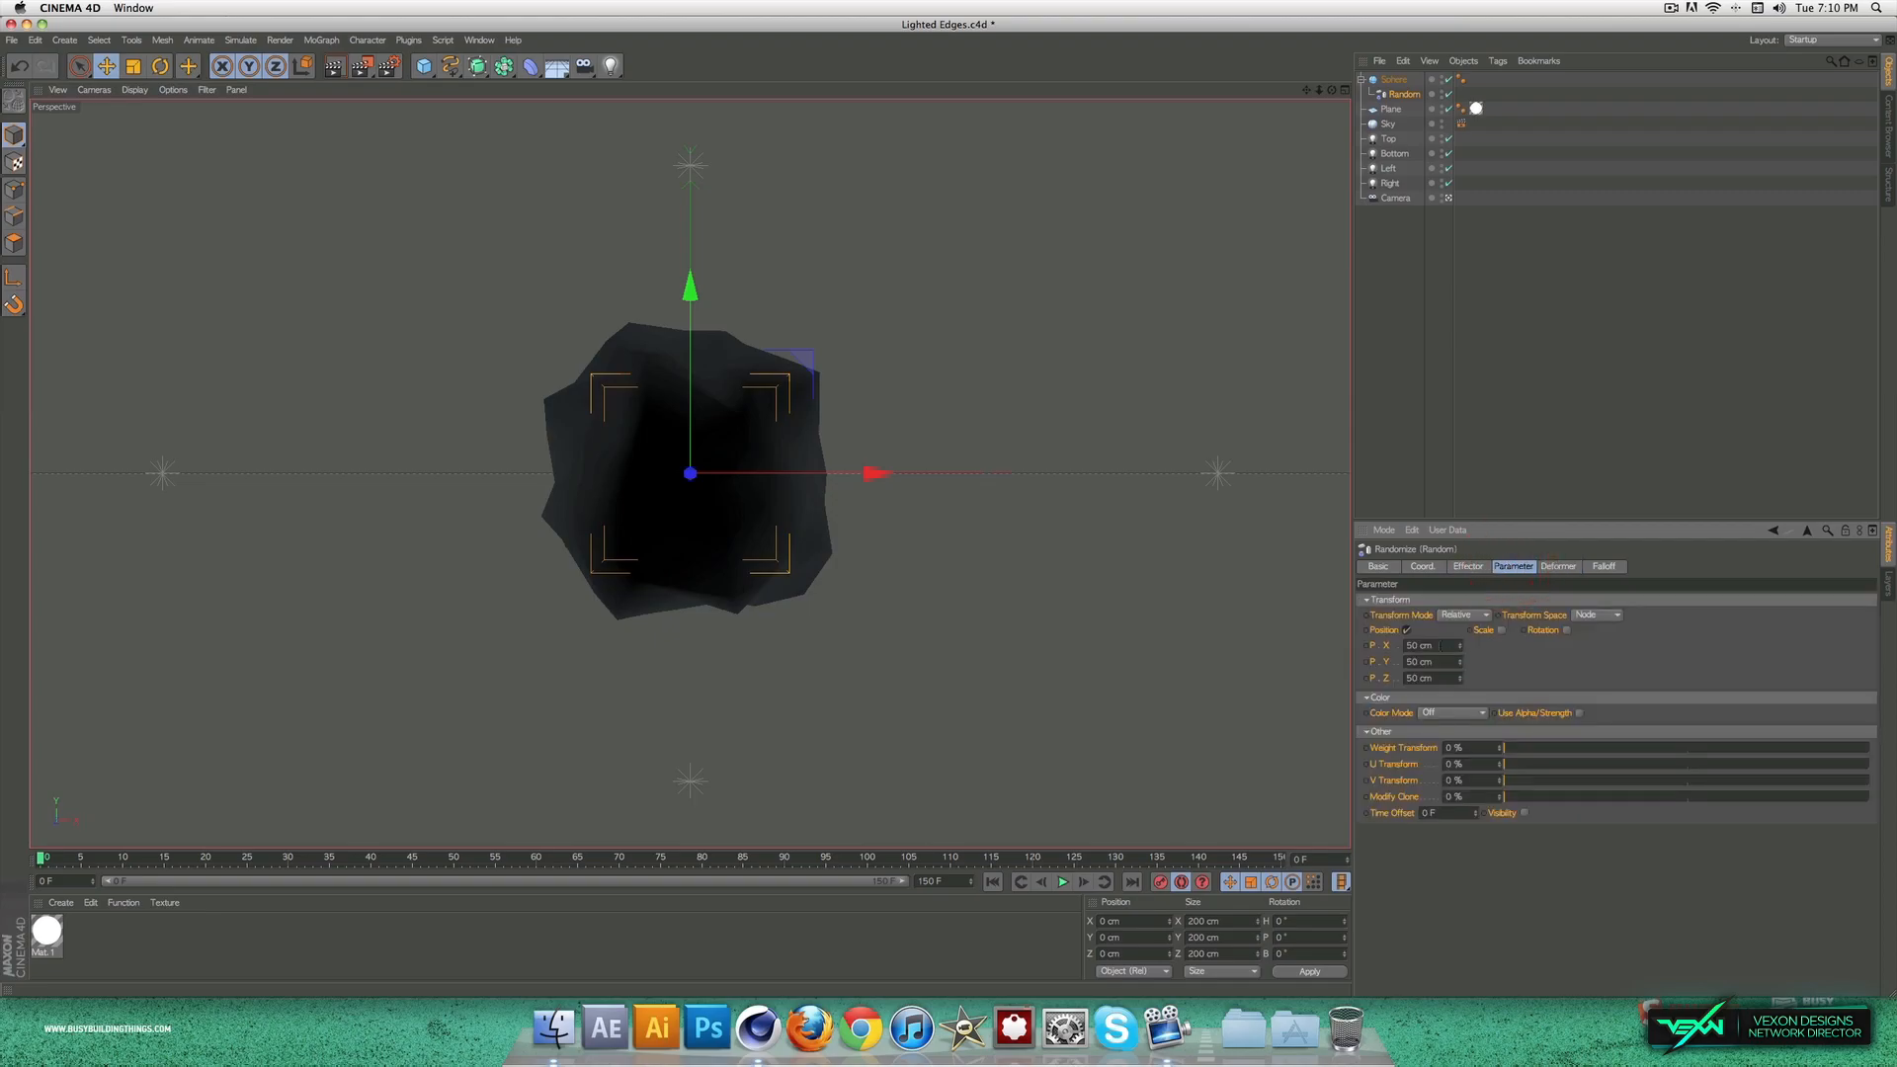
# Step: Delete the Phong tag from the sphere so its faces shade flat
pyautogui.click(1543, 381)
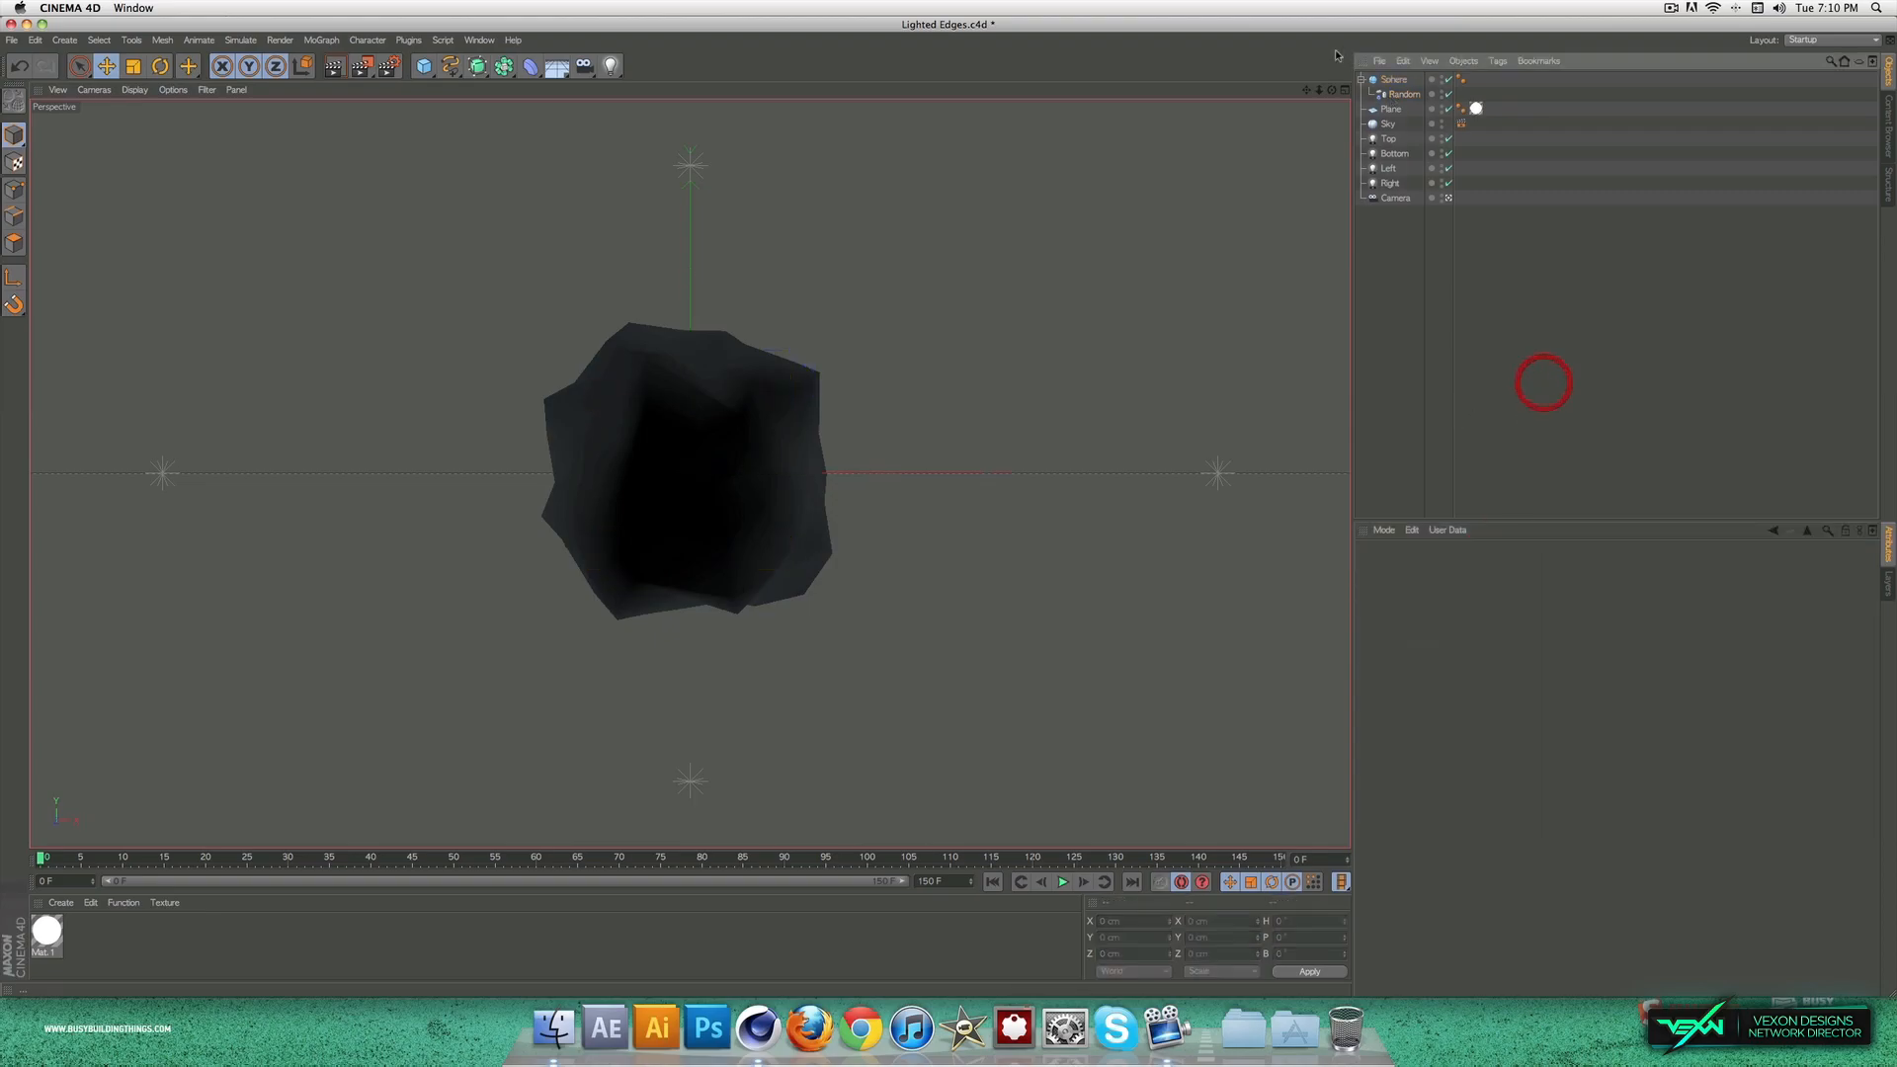
pyautogui.click(1460, 81)
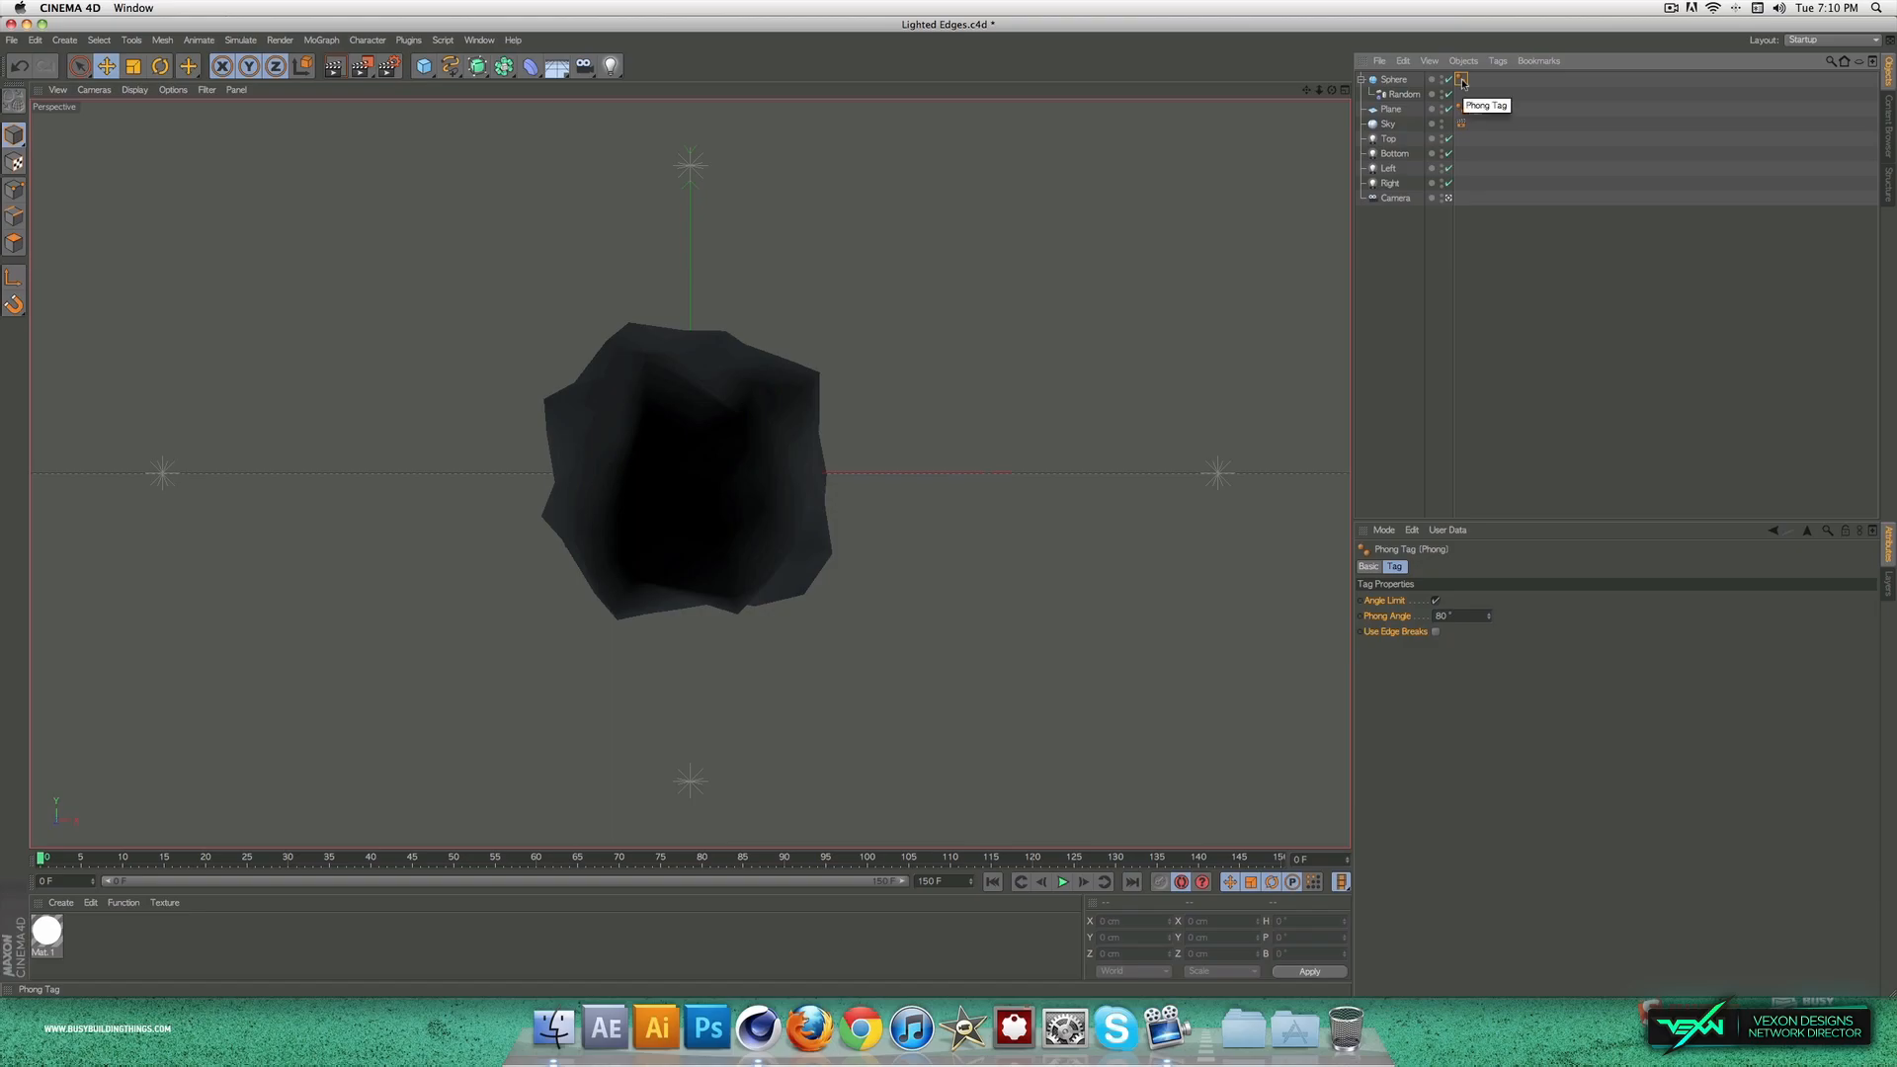
pyautogui.press('Delete')
# Step: Set the Random effector's random mode to Noise
pyautogui.click(1403, 94)
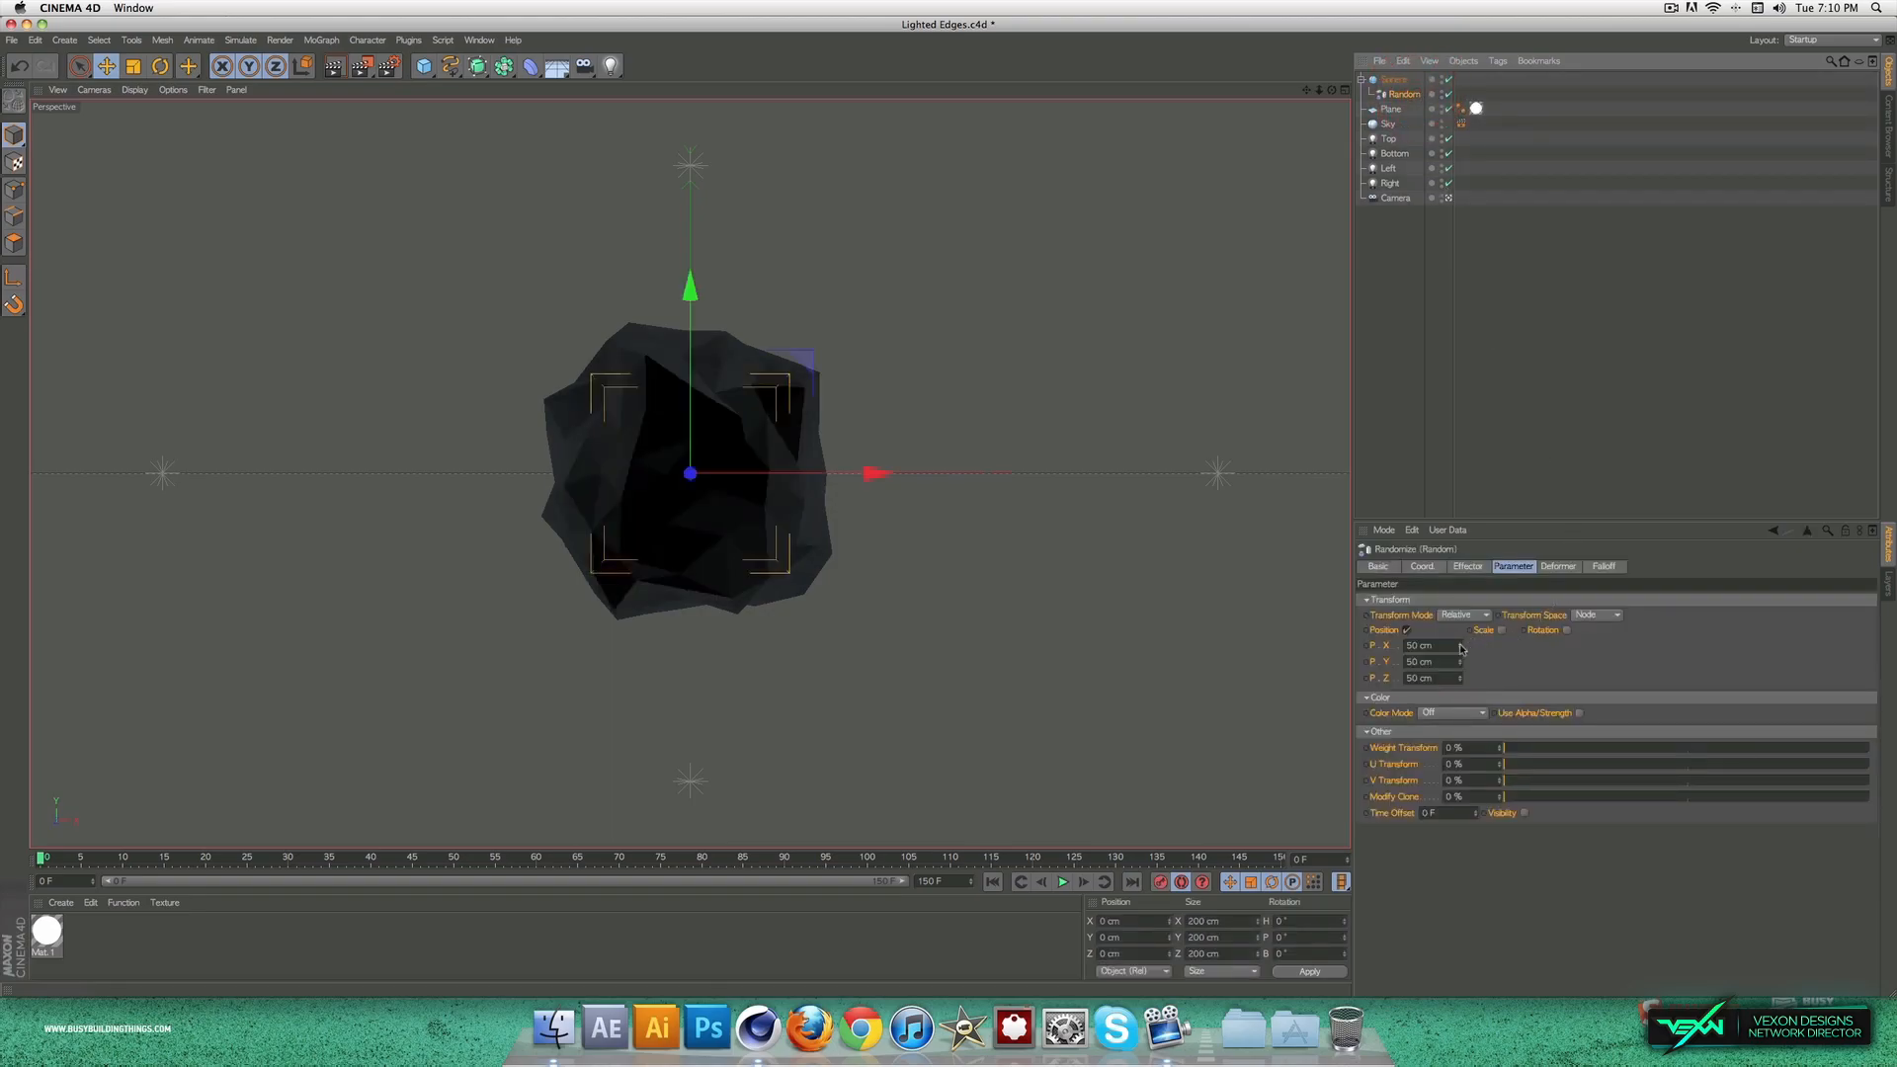
pyautogui.click(1460, 644)
pyautogui.click(1561, 566)
pyautogui.click(1467, 566)
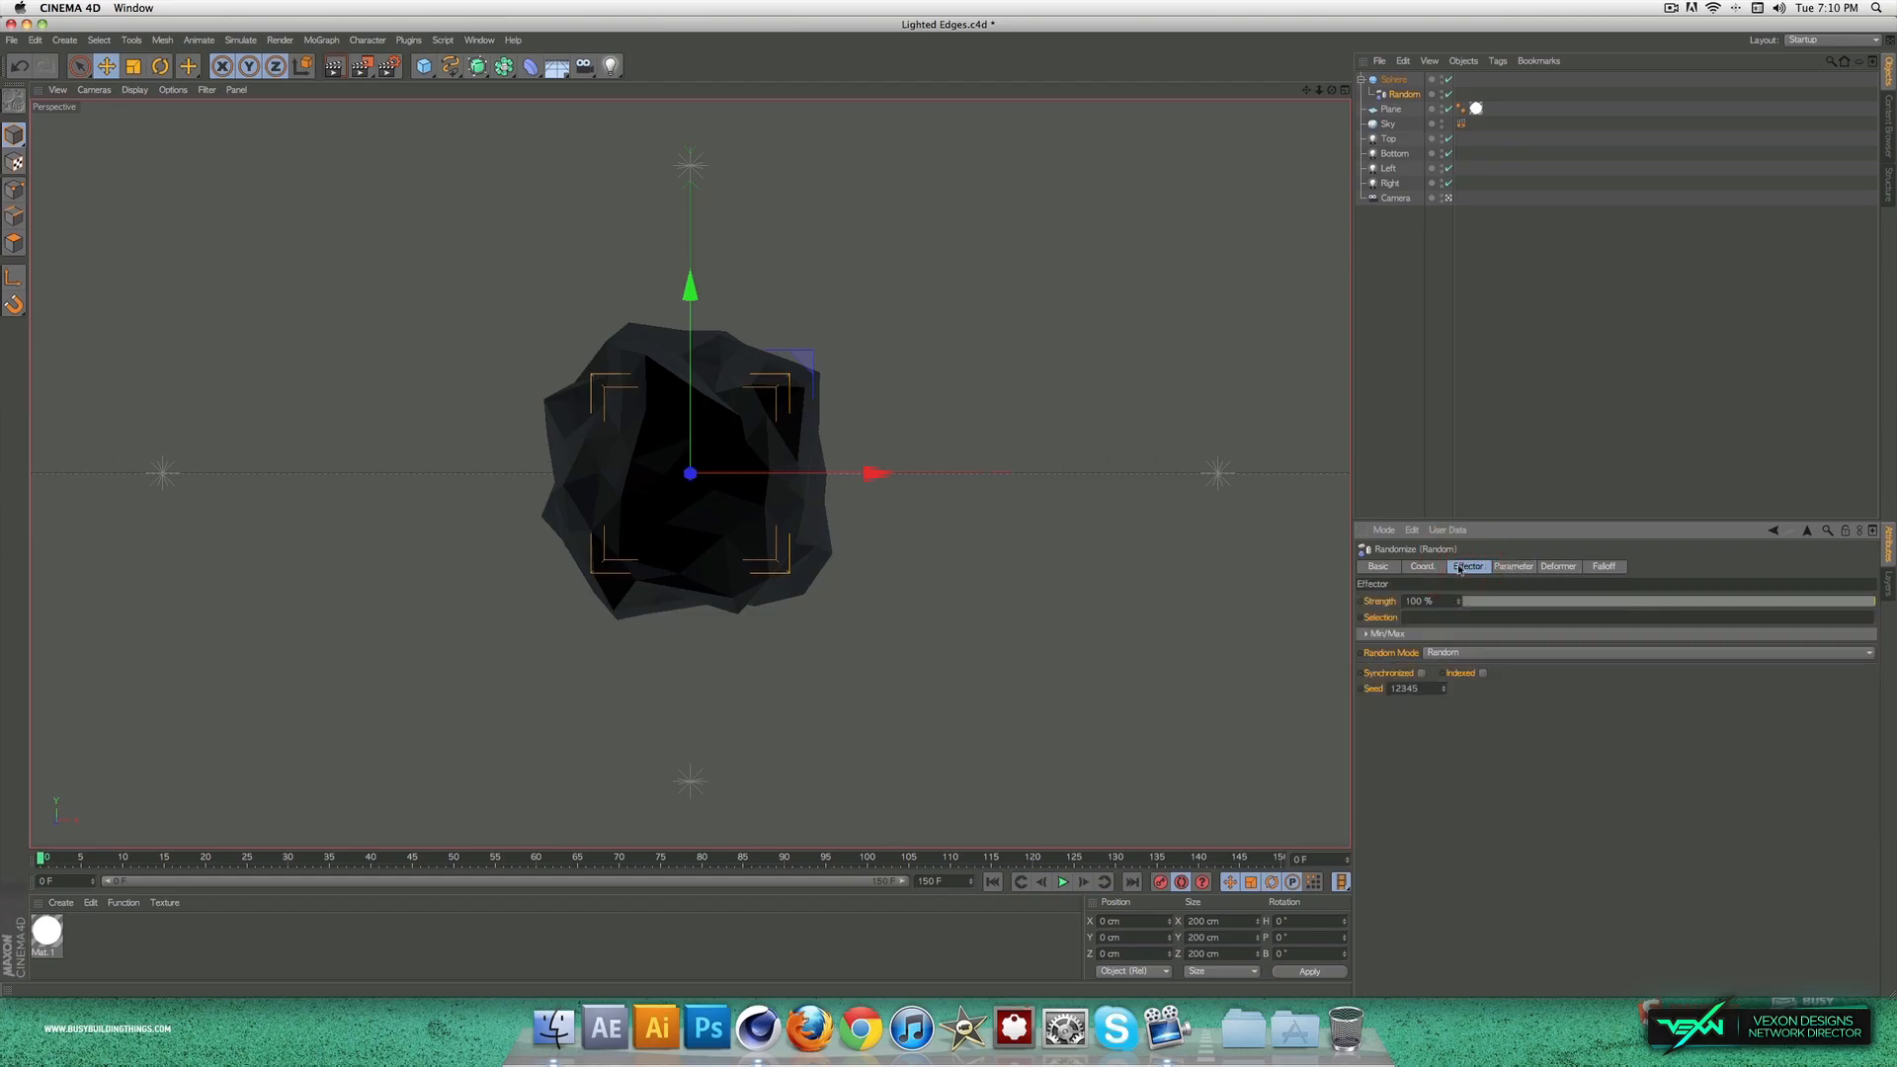
pyautogui.click(1422, 566)
pyautogui.click(1467, 566)
pyautogui.click(1458, 654)
pyautogui.click(1452, 682)
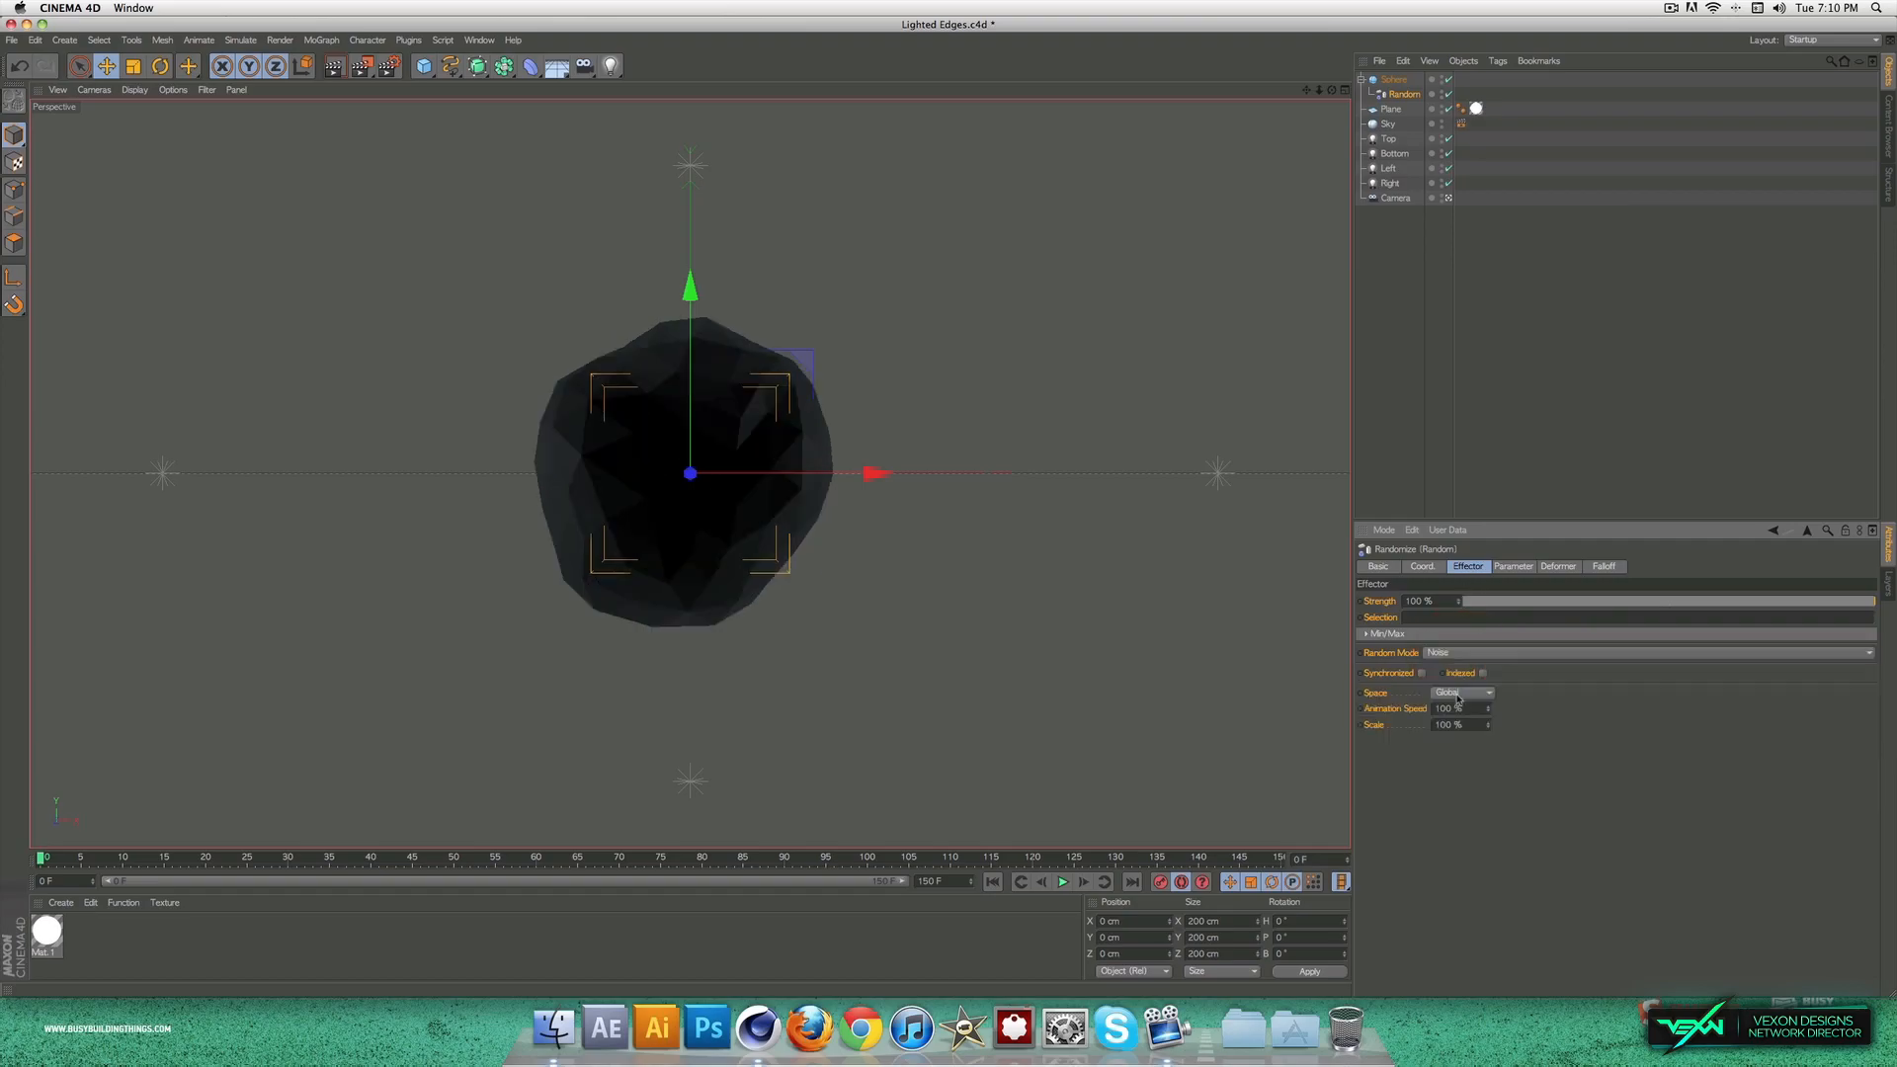
# Step: Set the Random effector's position offsets to X 226 cm, Y 12 cm and Z -257 cm, and preview the animated deformation
pyautogui.click(1513, 566)
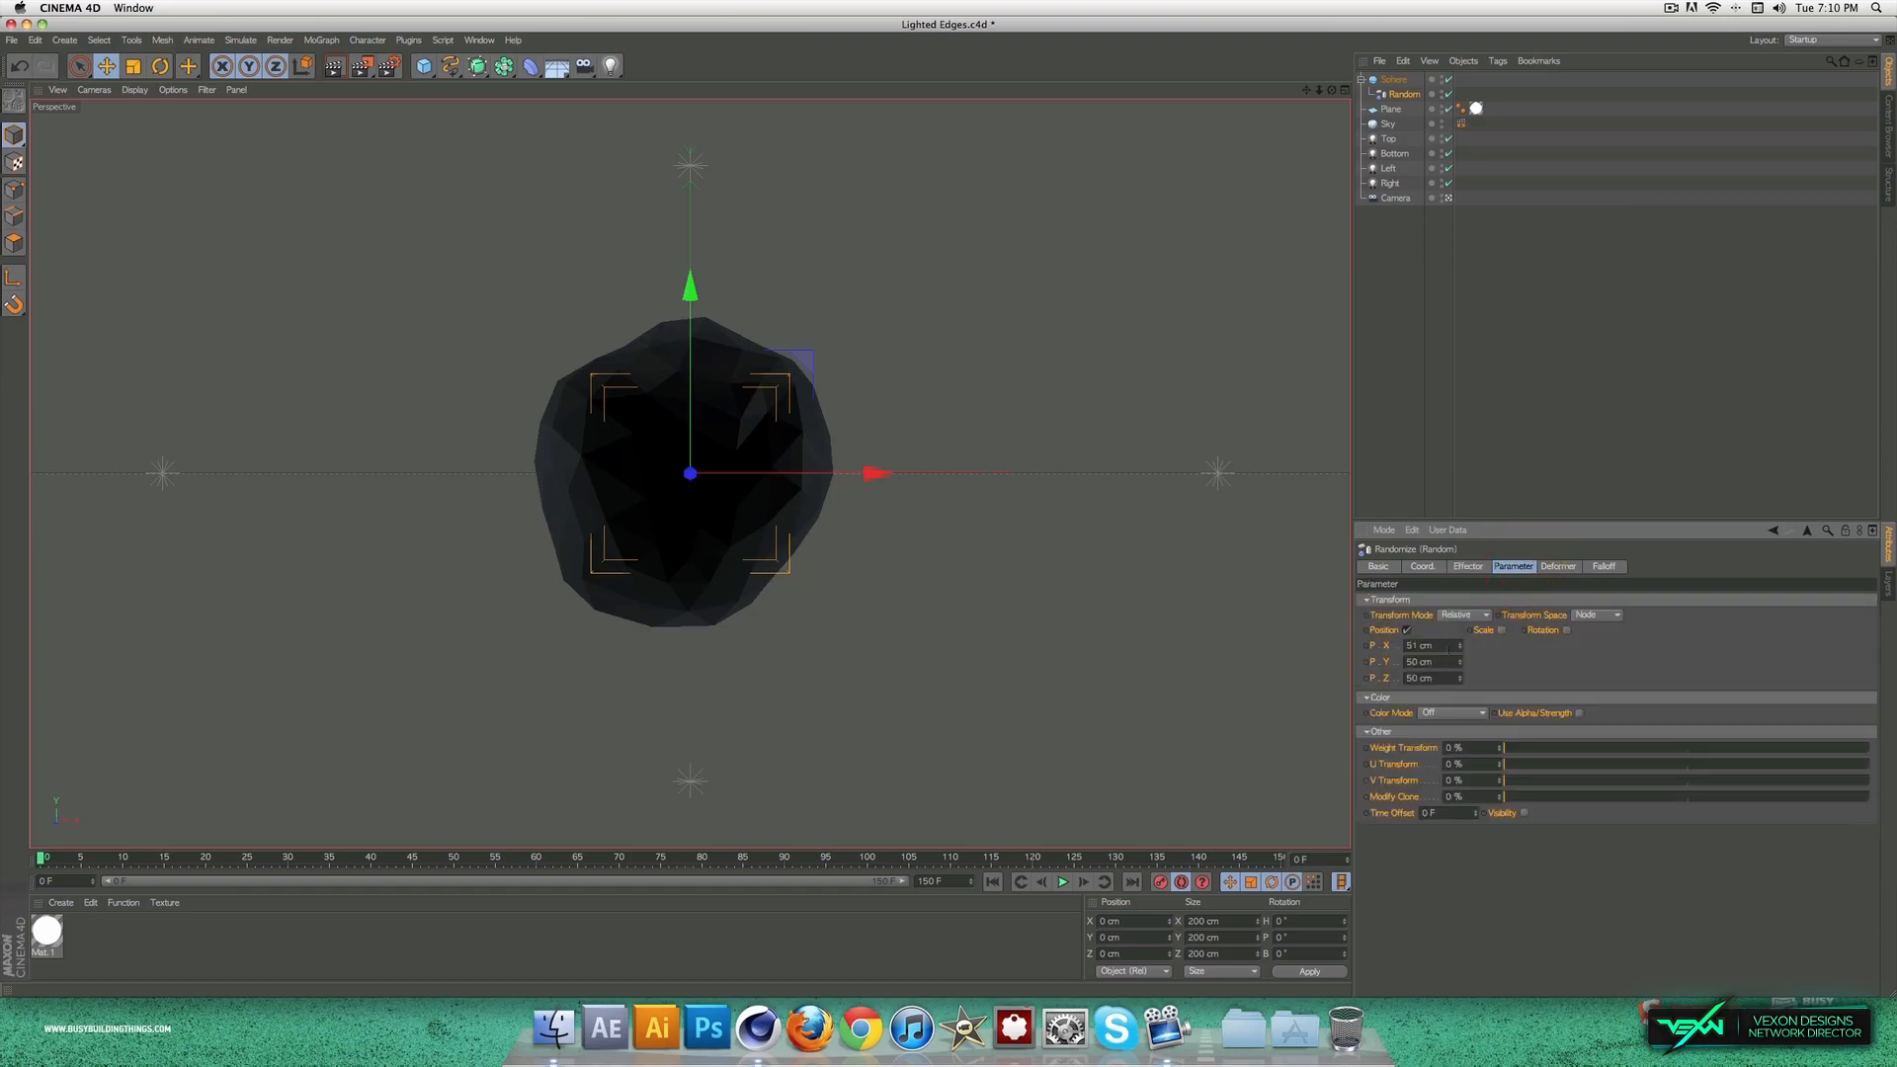
pyautogui.moveTo(1463, 649); pyautogui.dragTo(1423, 681)
pyautogui.moveTo(603, 857); pyautogui.dragTo(33, 836)
pyautogui.moveTo(1461, 681); pyautogui.dragTo(1462, 968)
pyautogui.moveTo(1461, 646); pyautogui.dragTo(1461, 69)
pyautogui.moveTo(1460, 662)
pyautogui.mouseDown()
pyautogui.moveTo(1459, 593)
pyautogui.moveTo(1453, 672)
pyautogui.mouseUp()
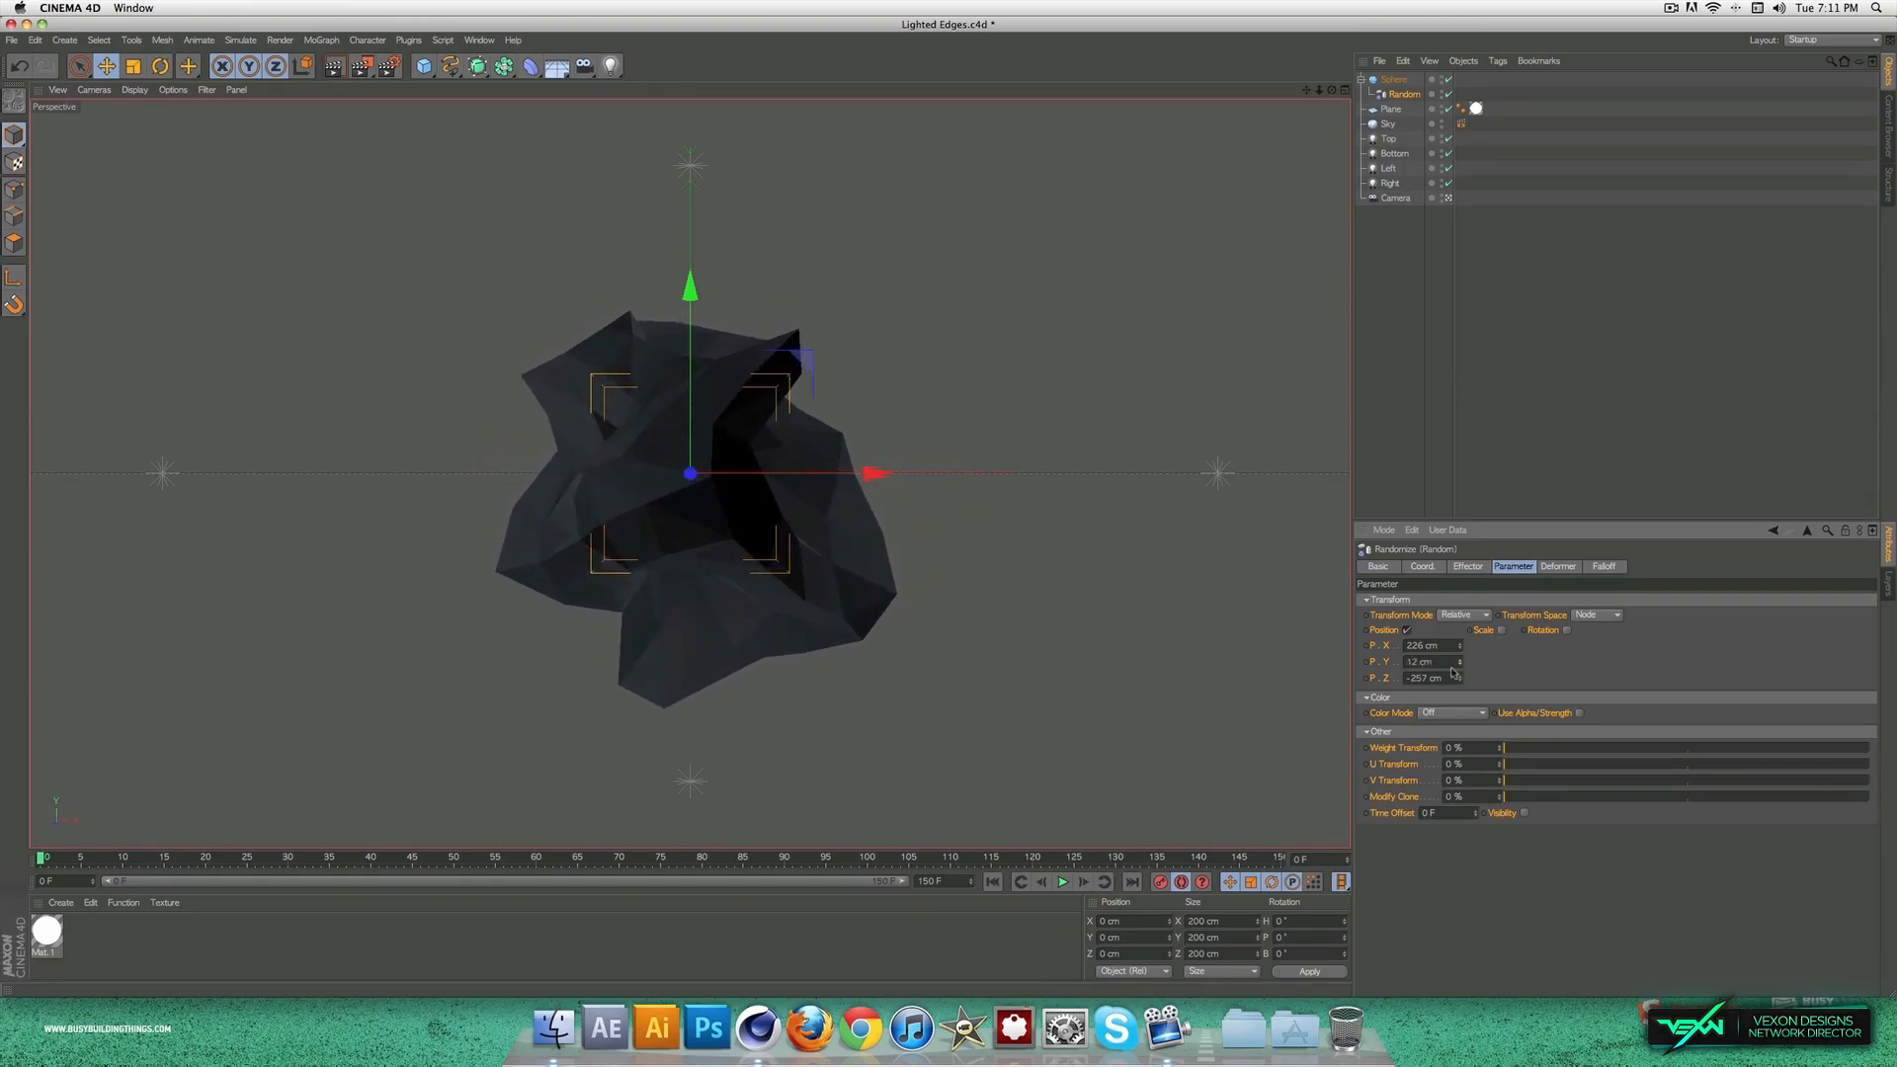
pyautogui.moveTo(450, 860); pyautogui.dragTo(16, 902)
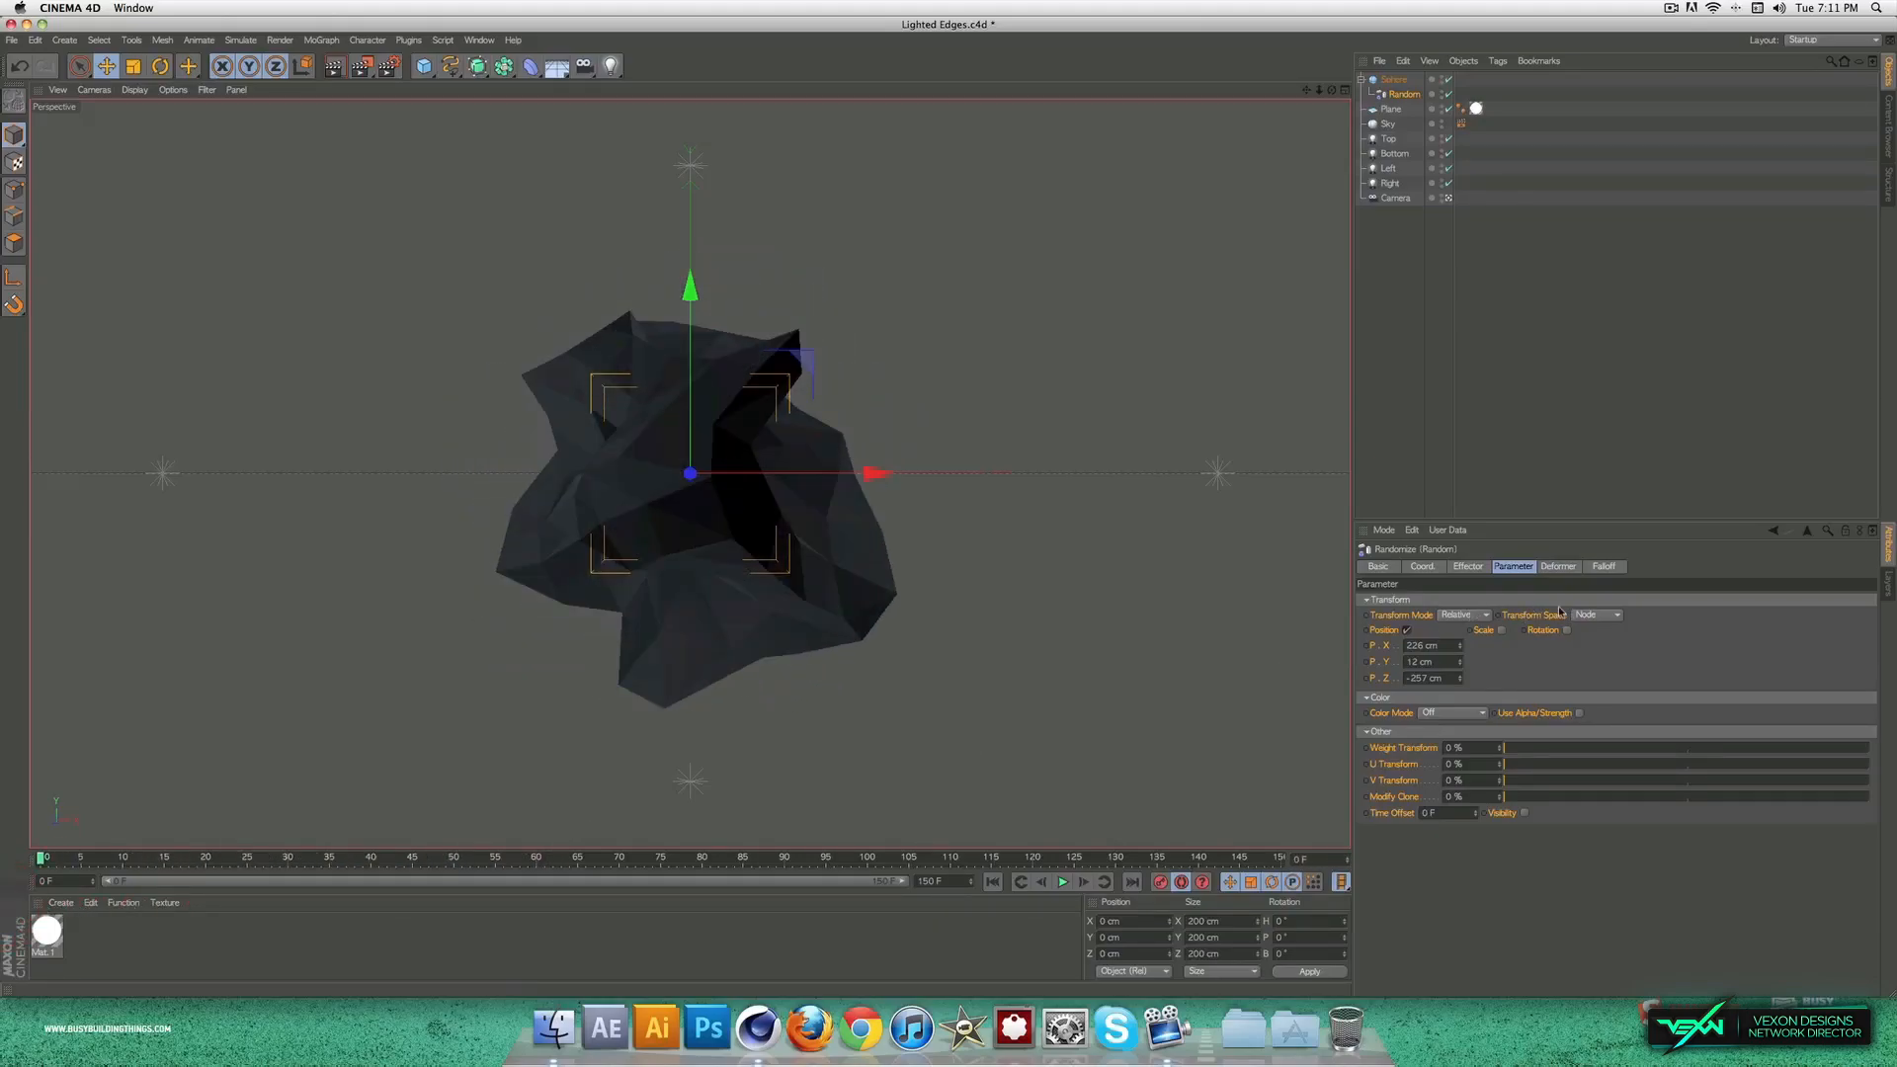
# Step: Try a noise scale of 312% on the Random effector, and settle on a scale of 90%
pyautogui.click(1470, 566)
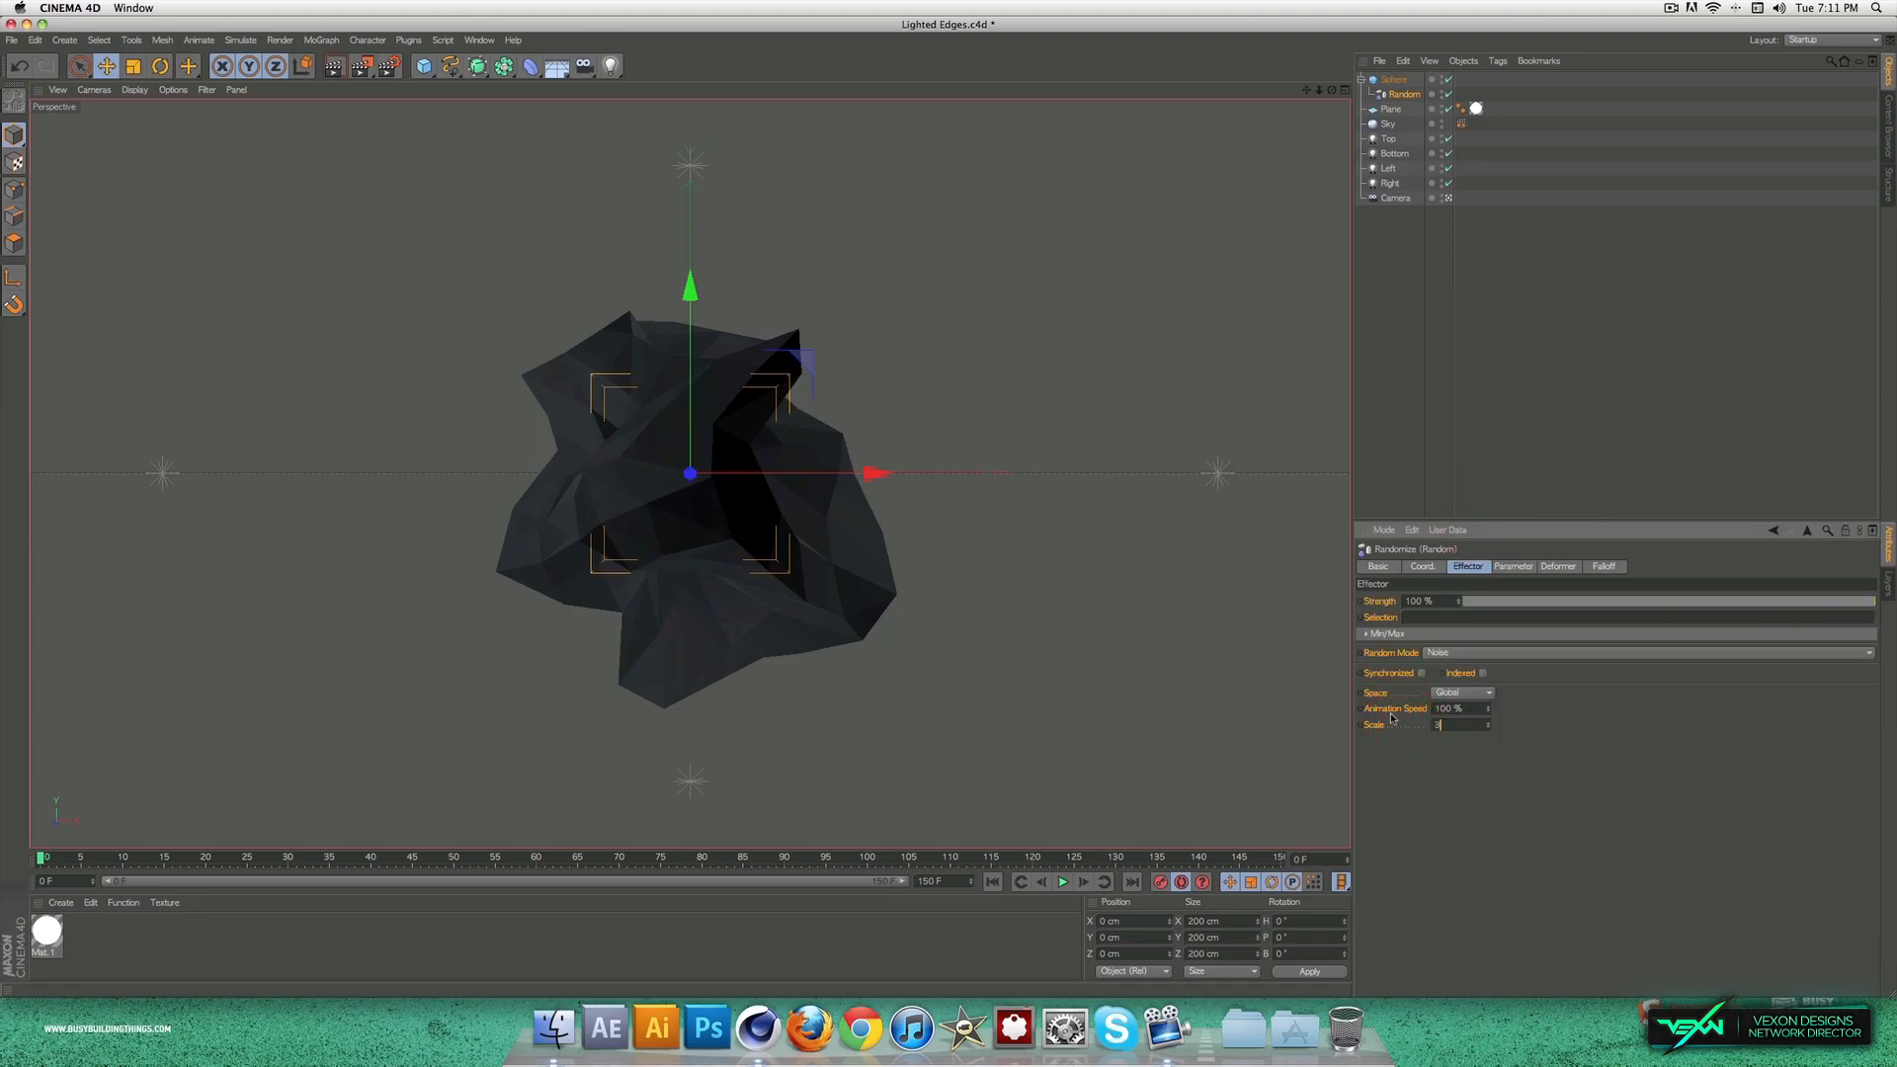
pyautogui.click(1565, 791)
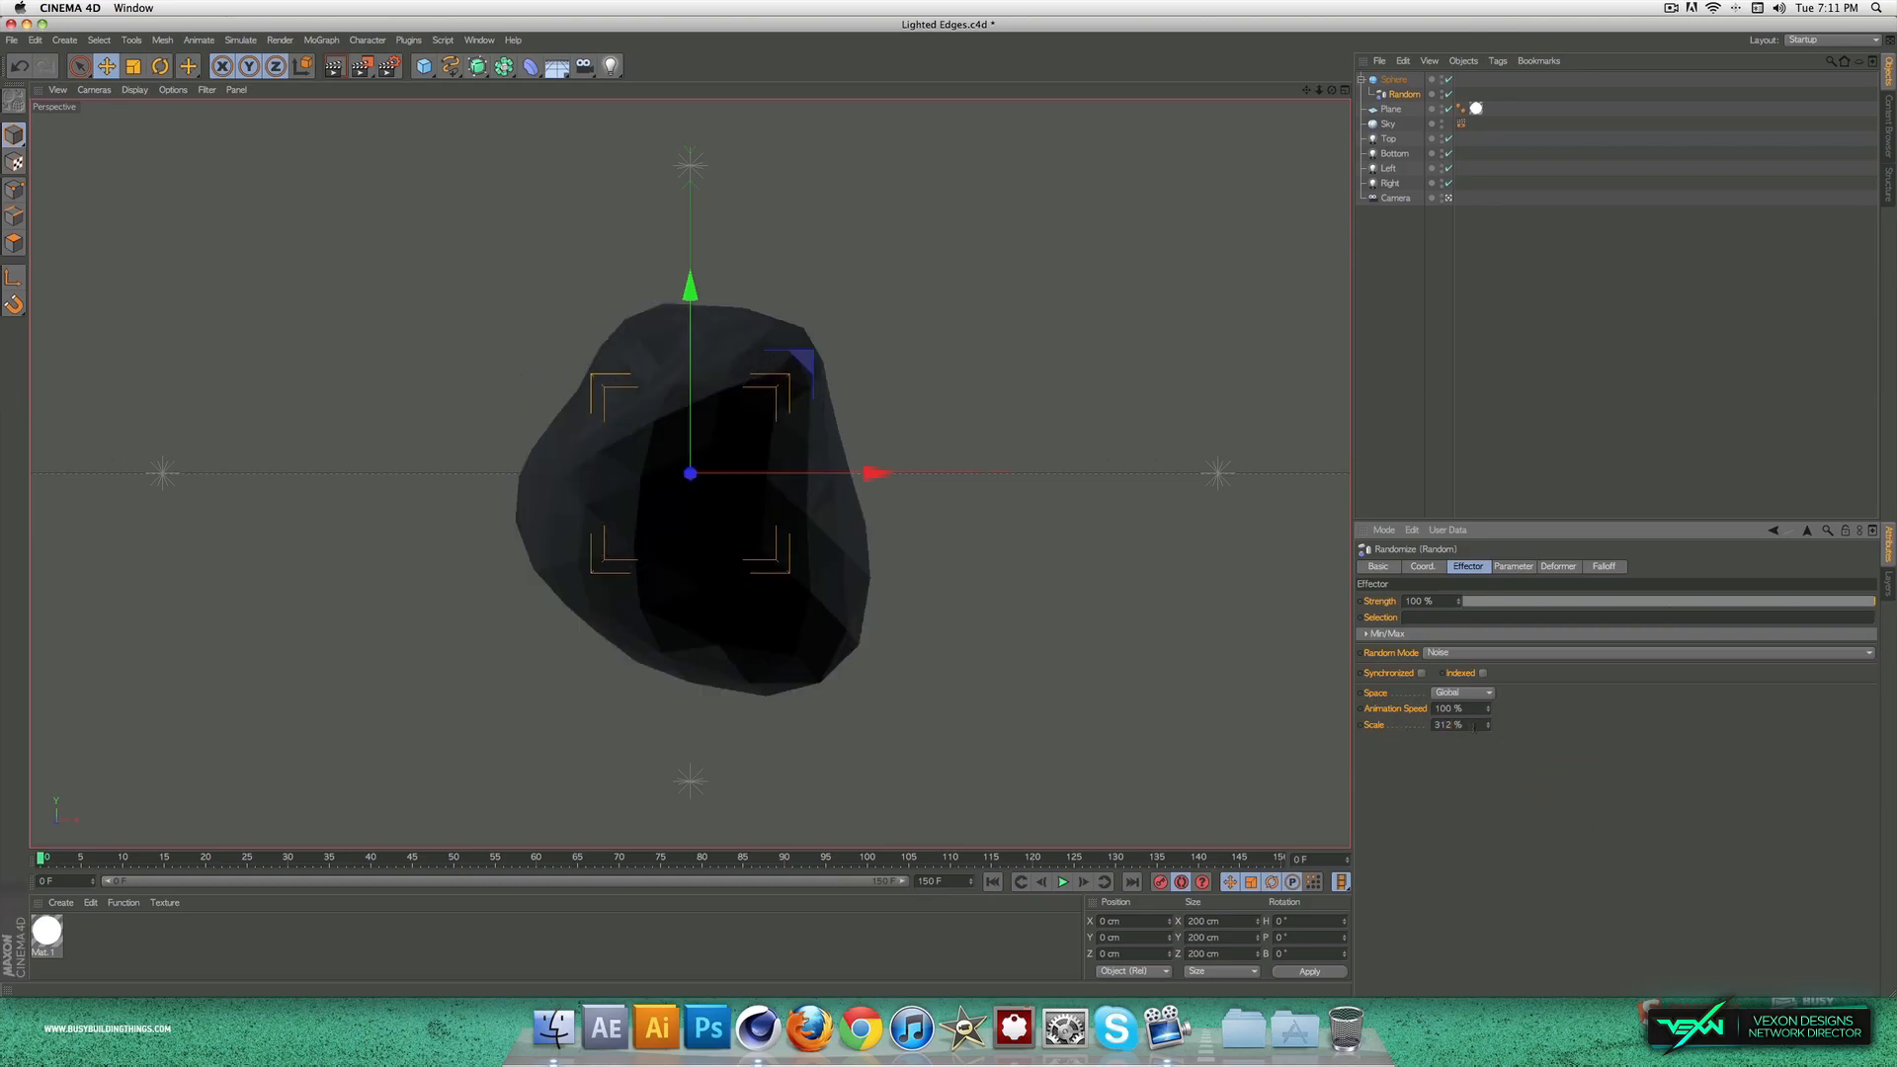
pyautogui.click(1408, 726)
pyautogui.write('90')
pyautogui.press('Return')
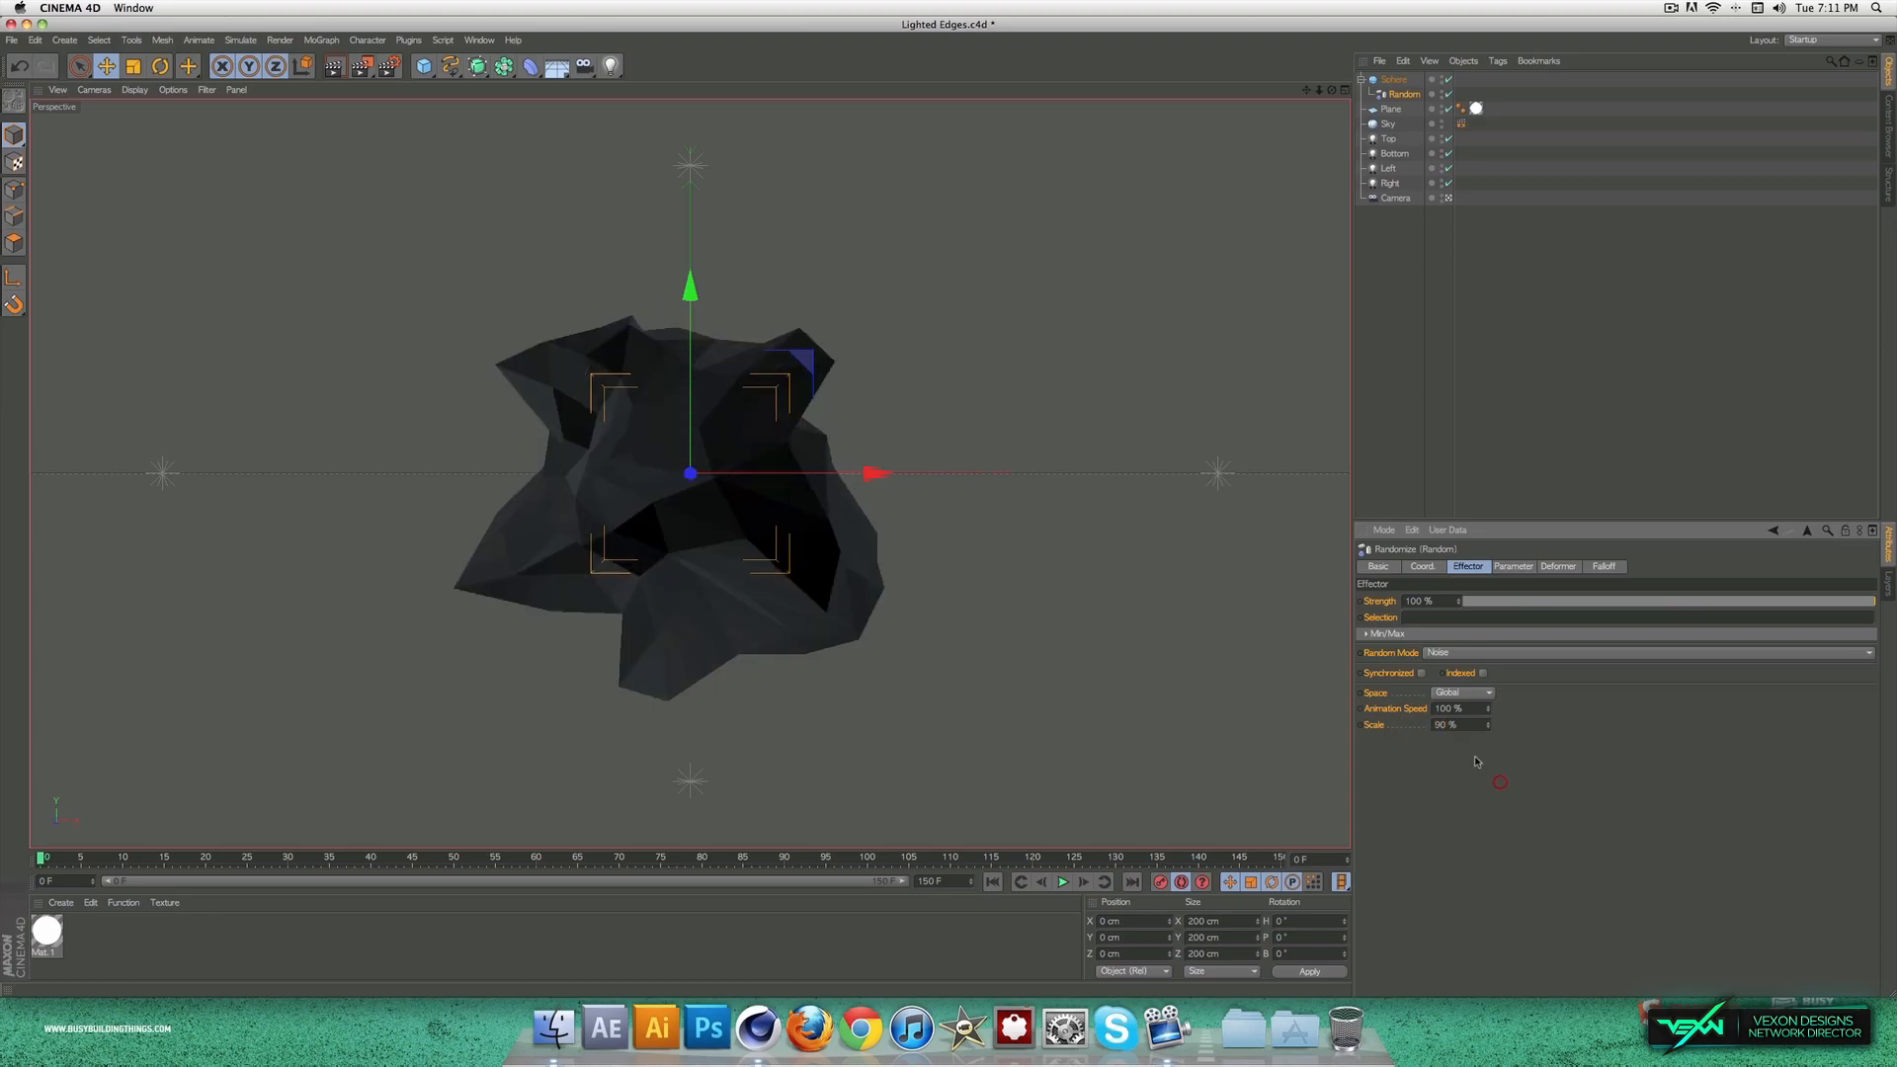
# Step: Preview the noise animation and set the Random effector's animation speed to 19%
pyautogui.moveTo(270, 858); pyautogui.dragTo(39, 857)
pyautogui.doubleClick(1452, 708)
pyautogui.write('15')
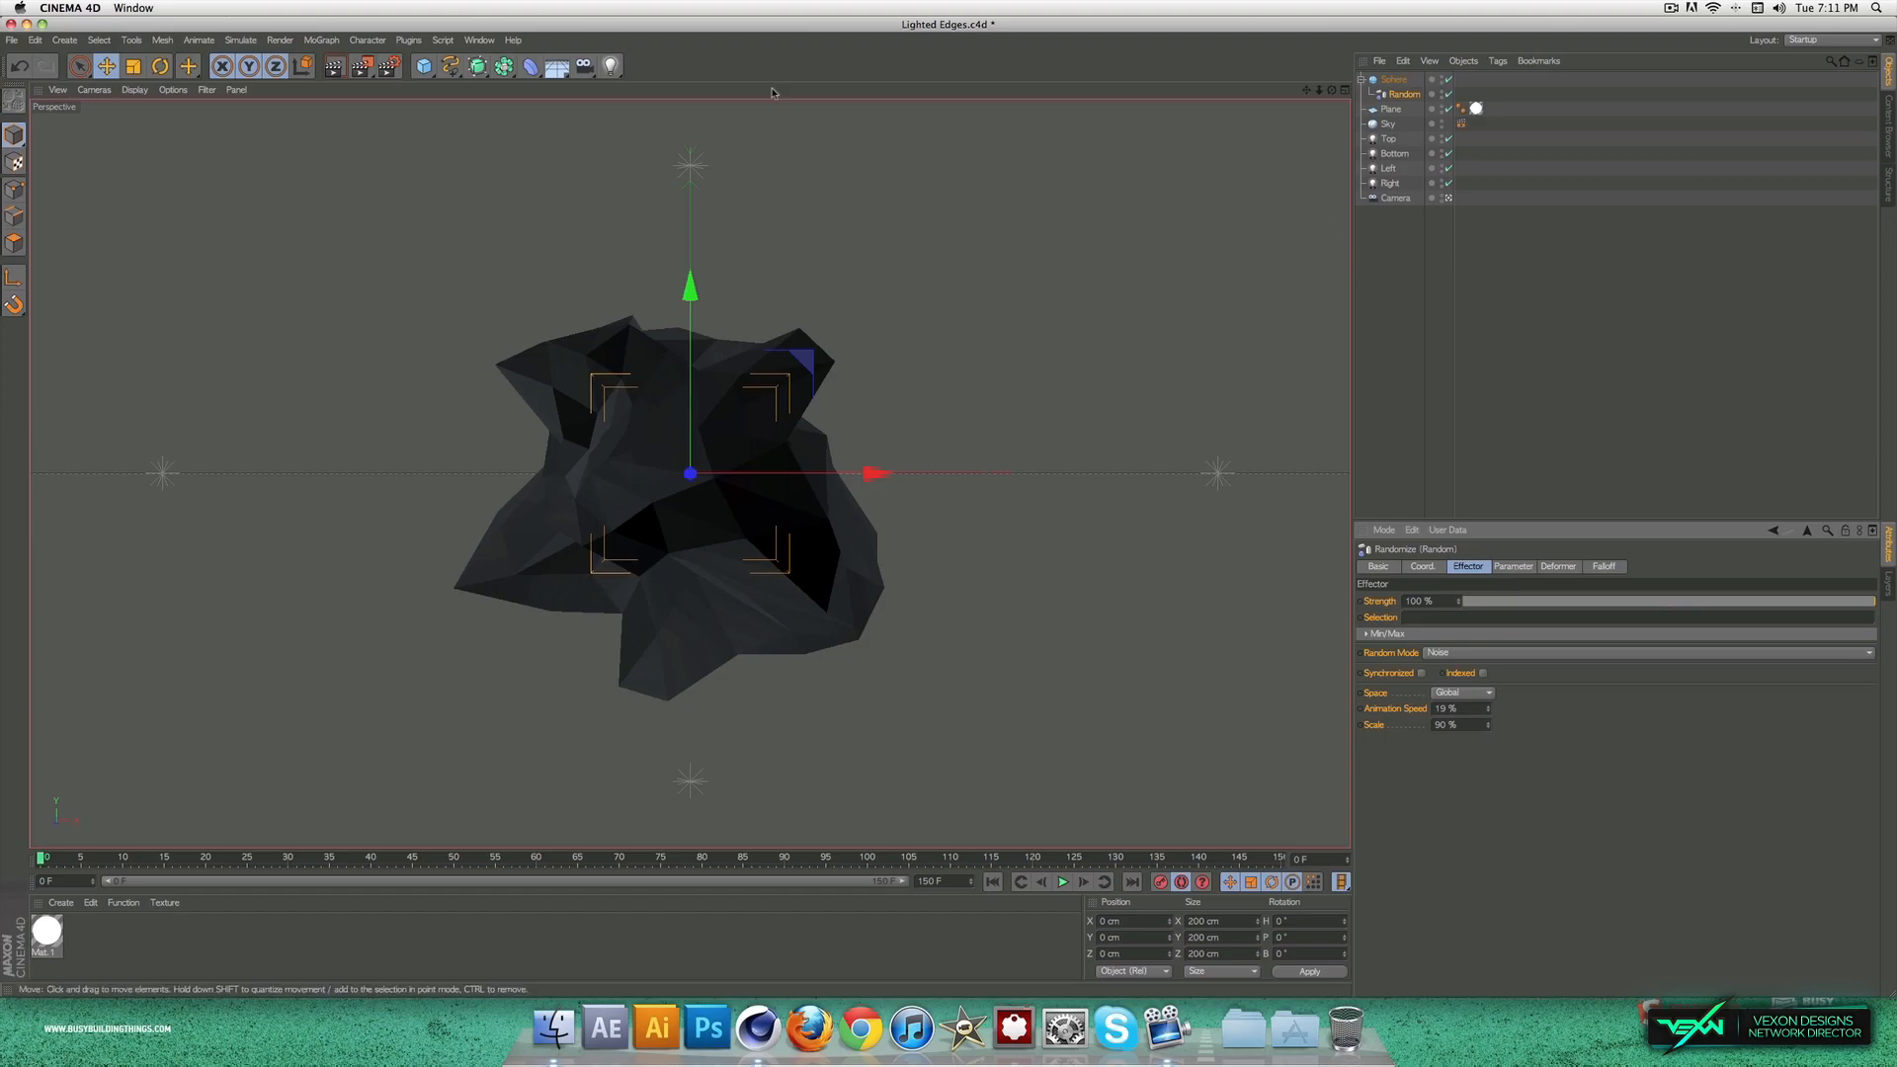
# Step: Add a second sphere with a 3 cm radius and 10 segments
pyautogui.click(424, 66)
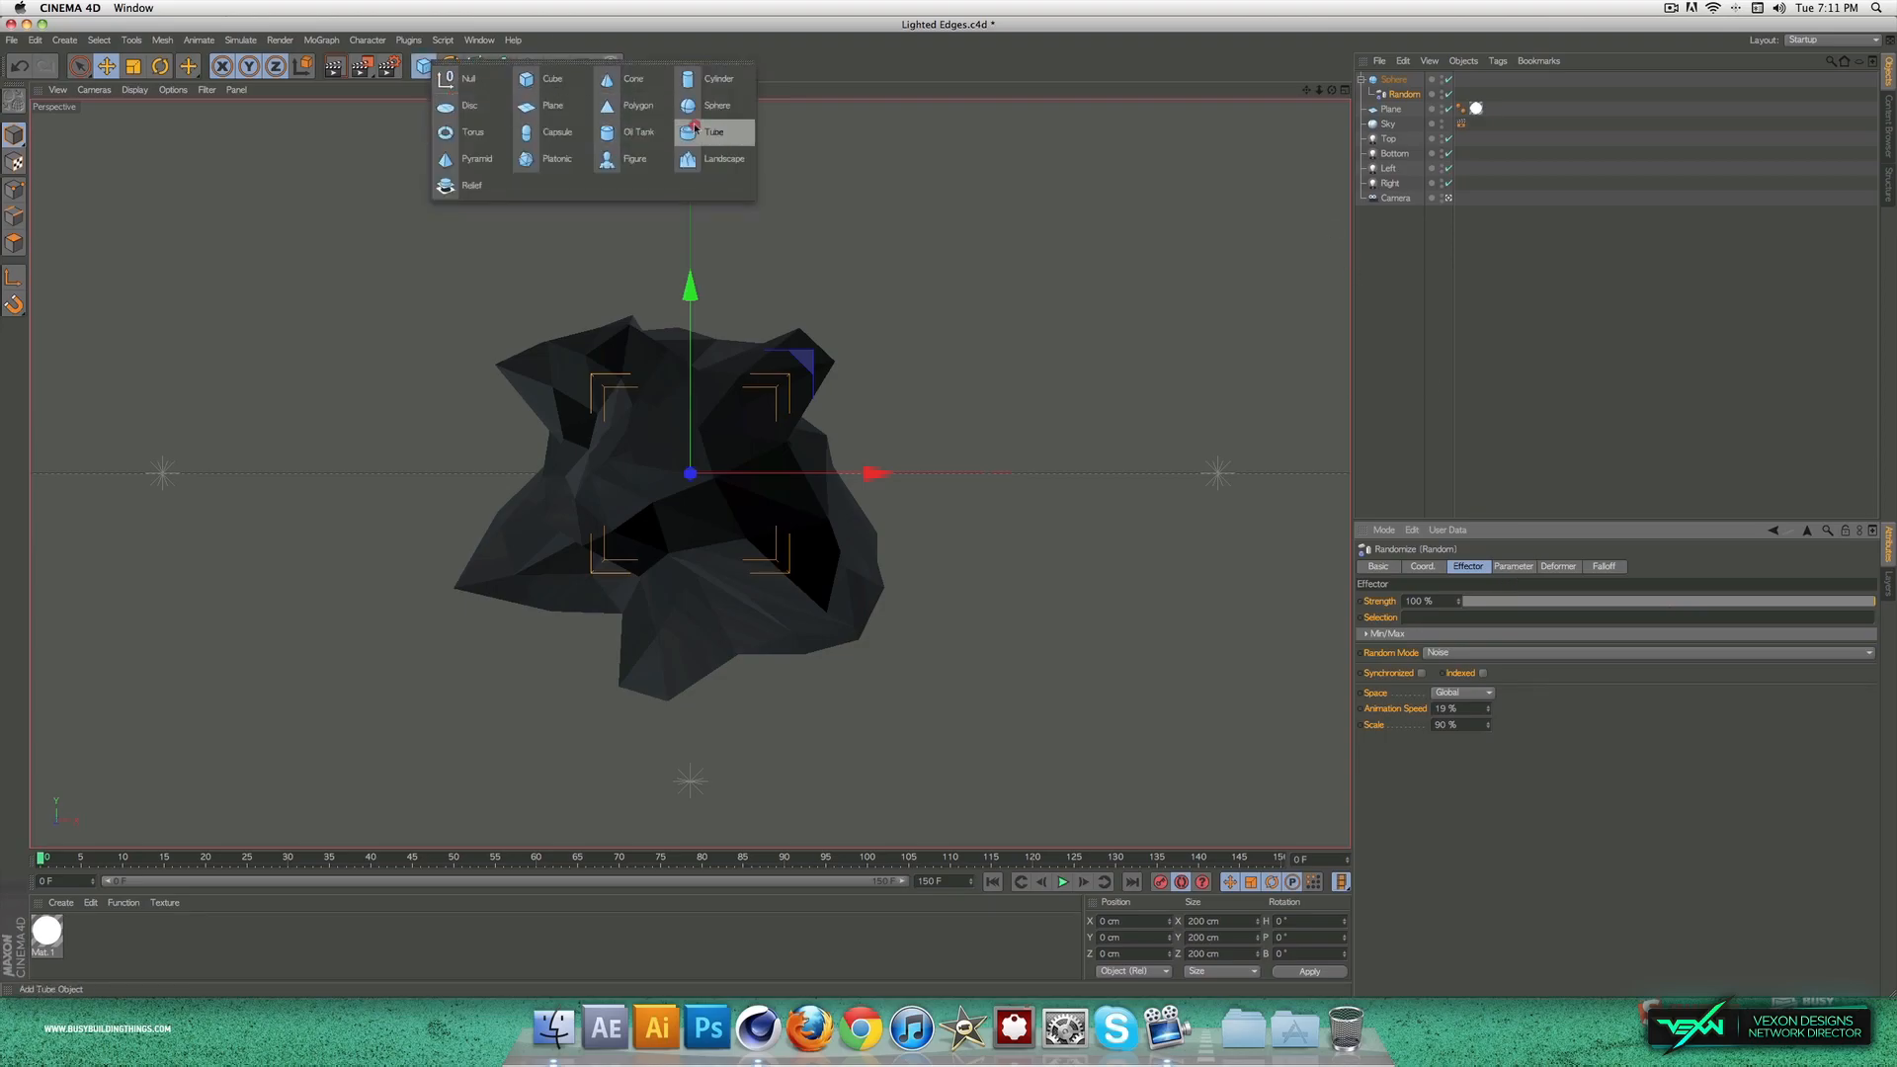
pyautogui.click(718, 105)
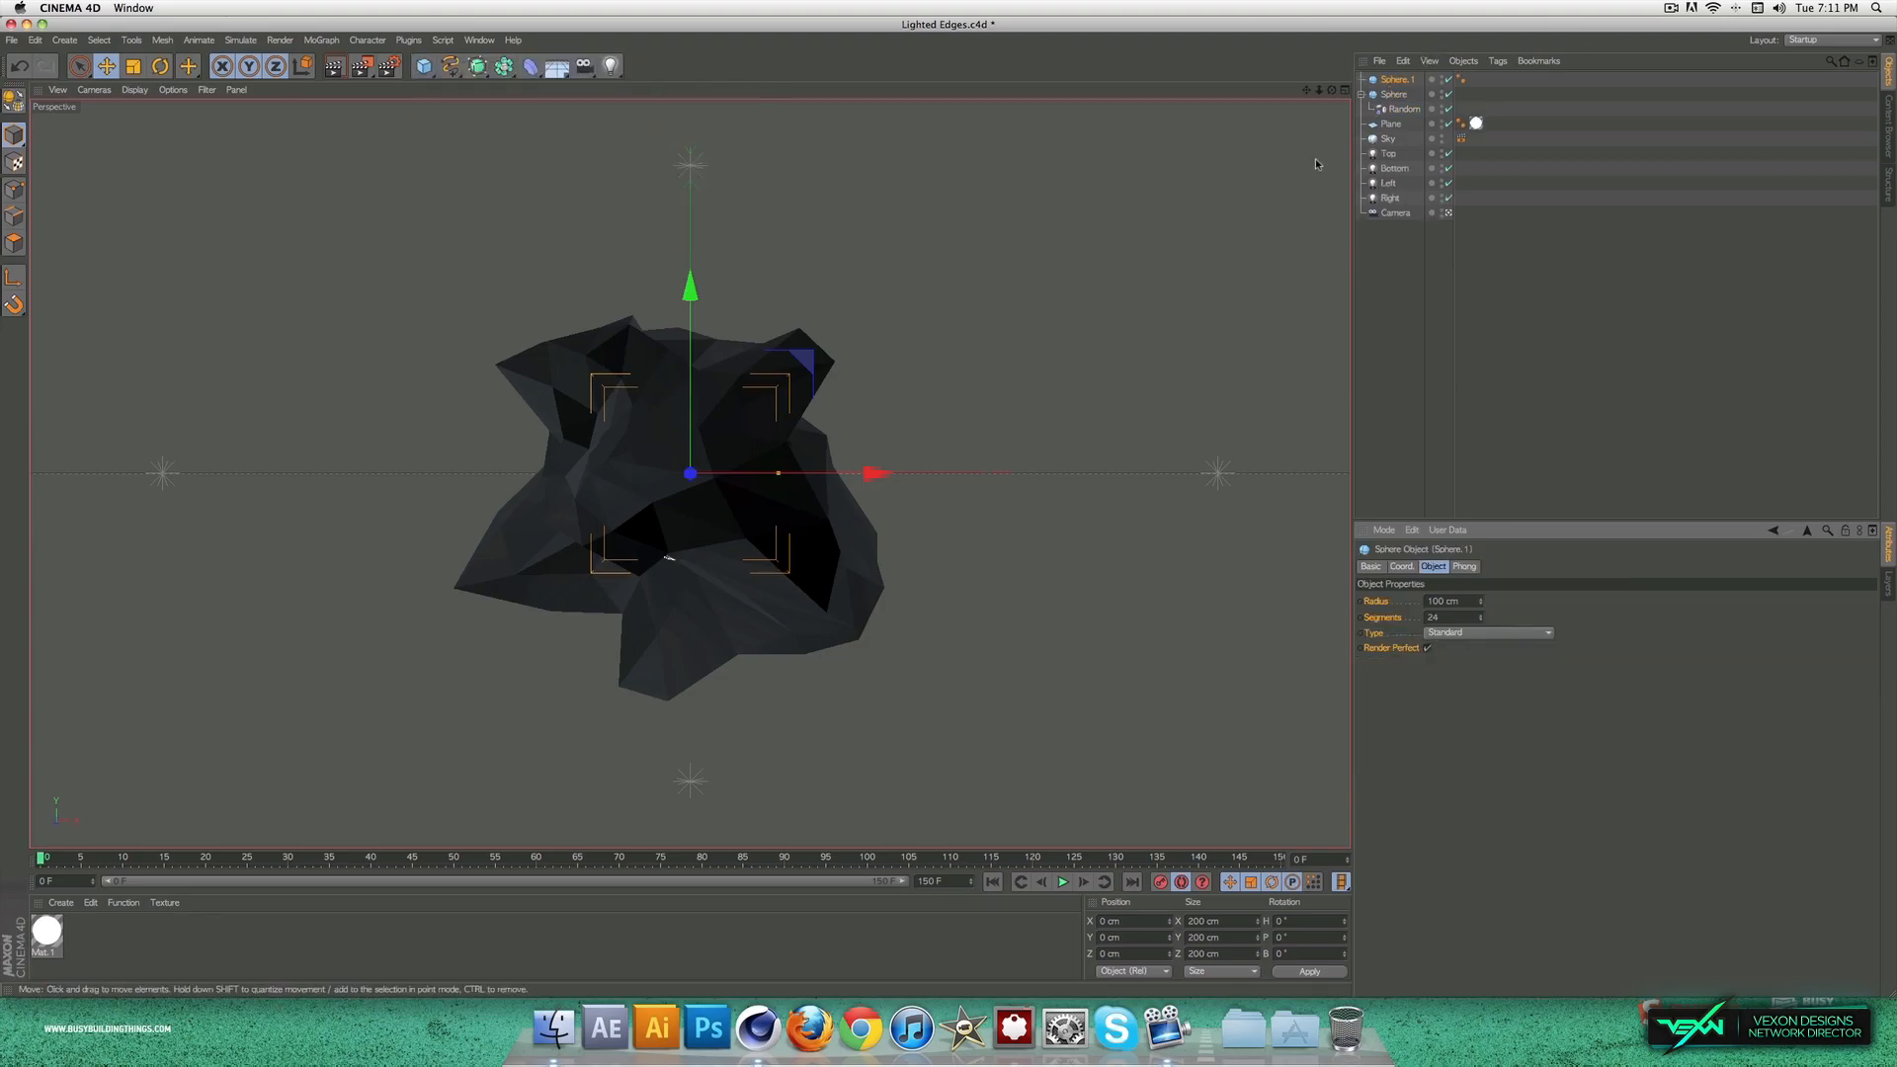
pyautogui.click(1361, 95)
pyautogui.click(1397, 79)
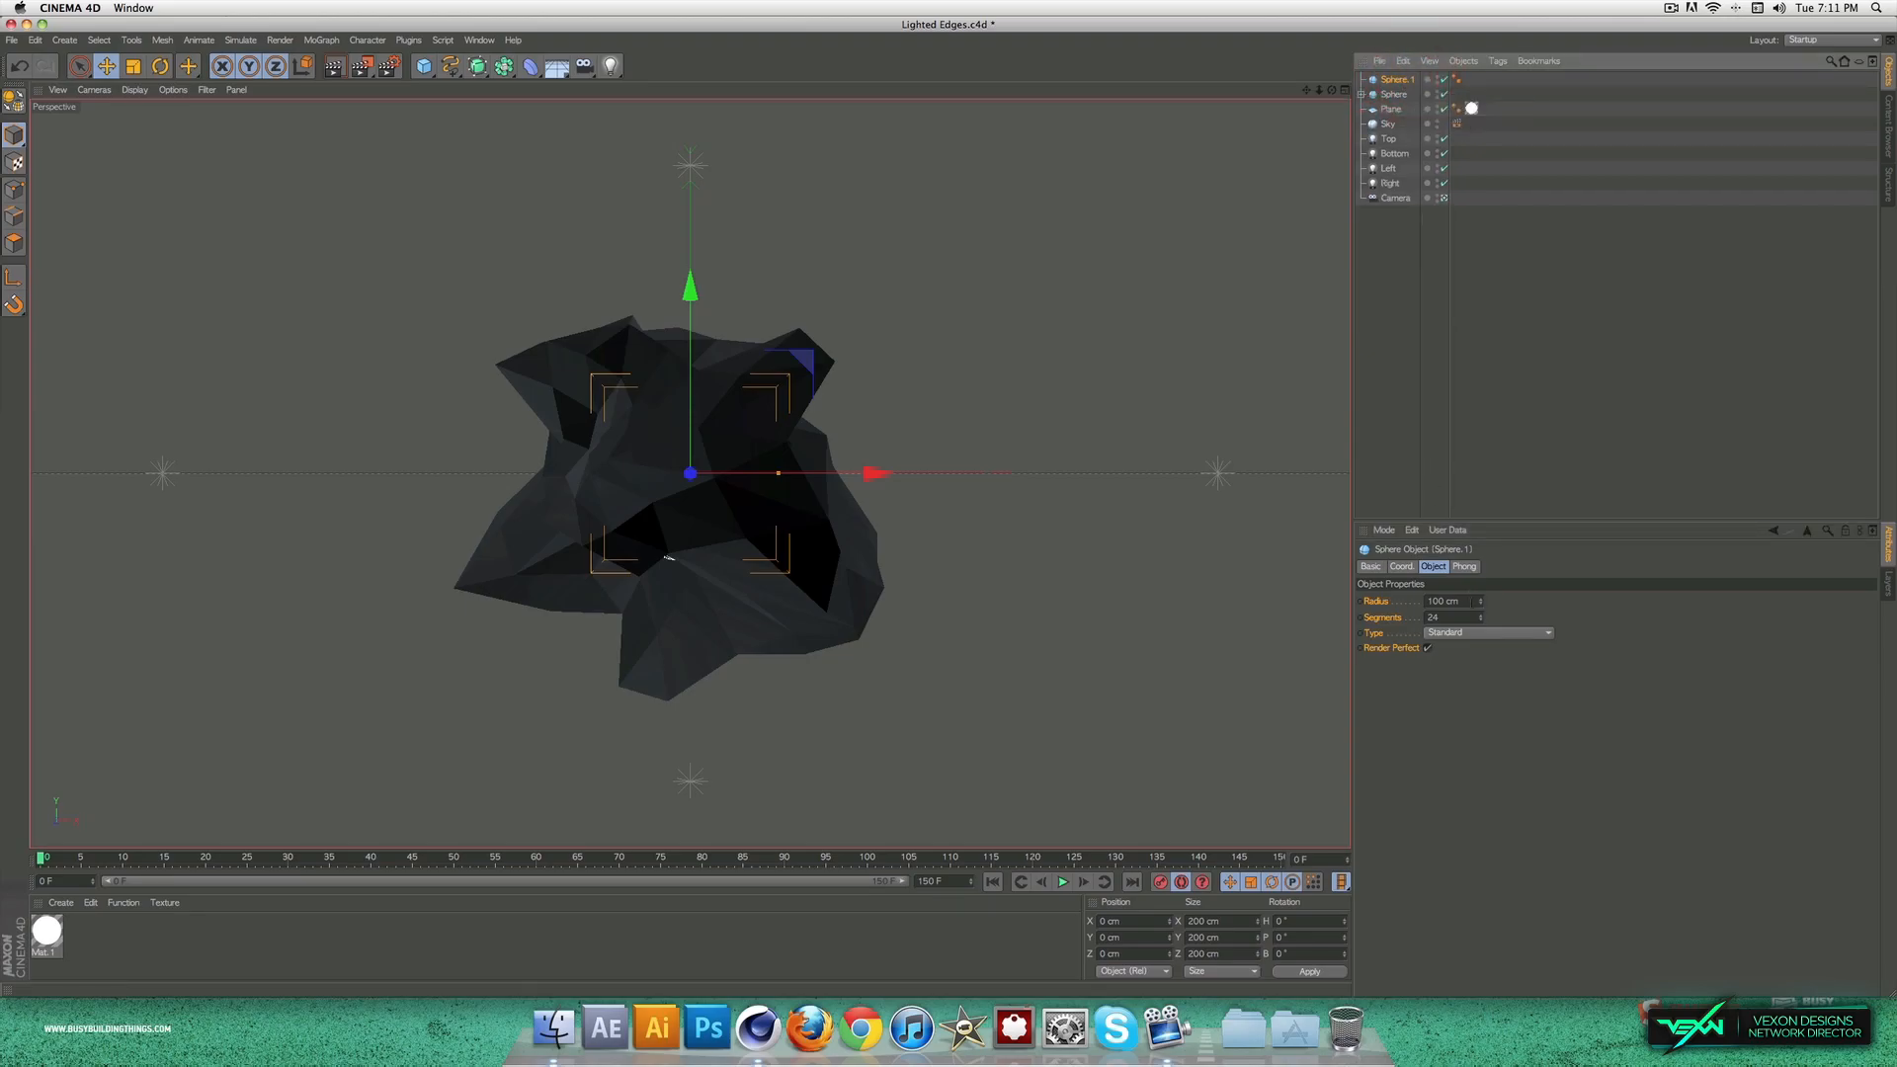
pyautogui.click(1447, 600)
pyautogui.write('2')
pyautogui.click(1464, 735)
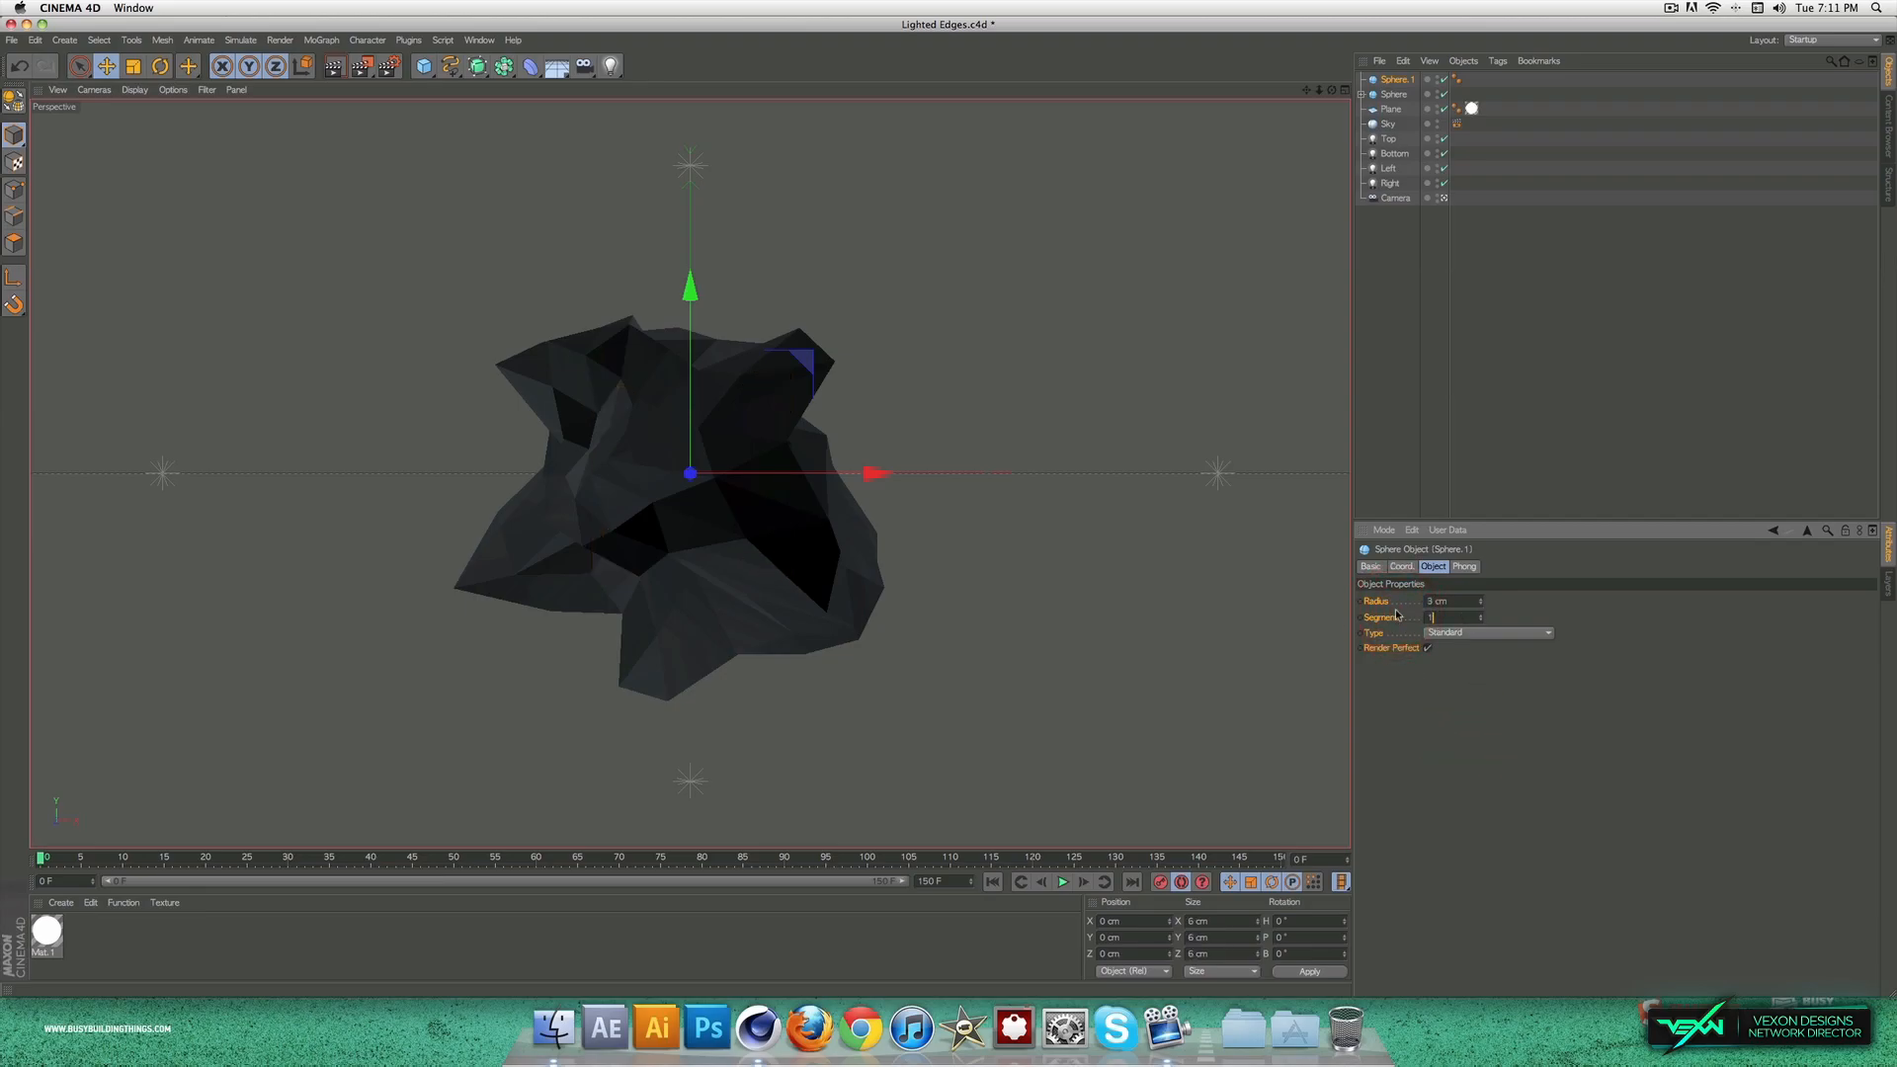
# Step: Add a MoGraph Cloner, make the small sphere its child, and select the Cloner
pyautogui.click(321, 39)
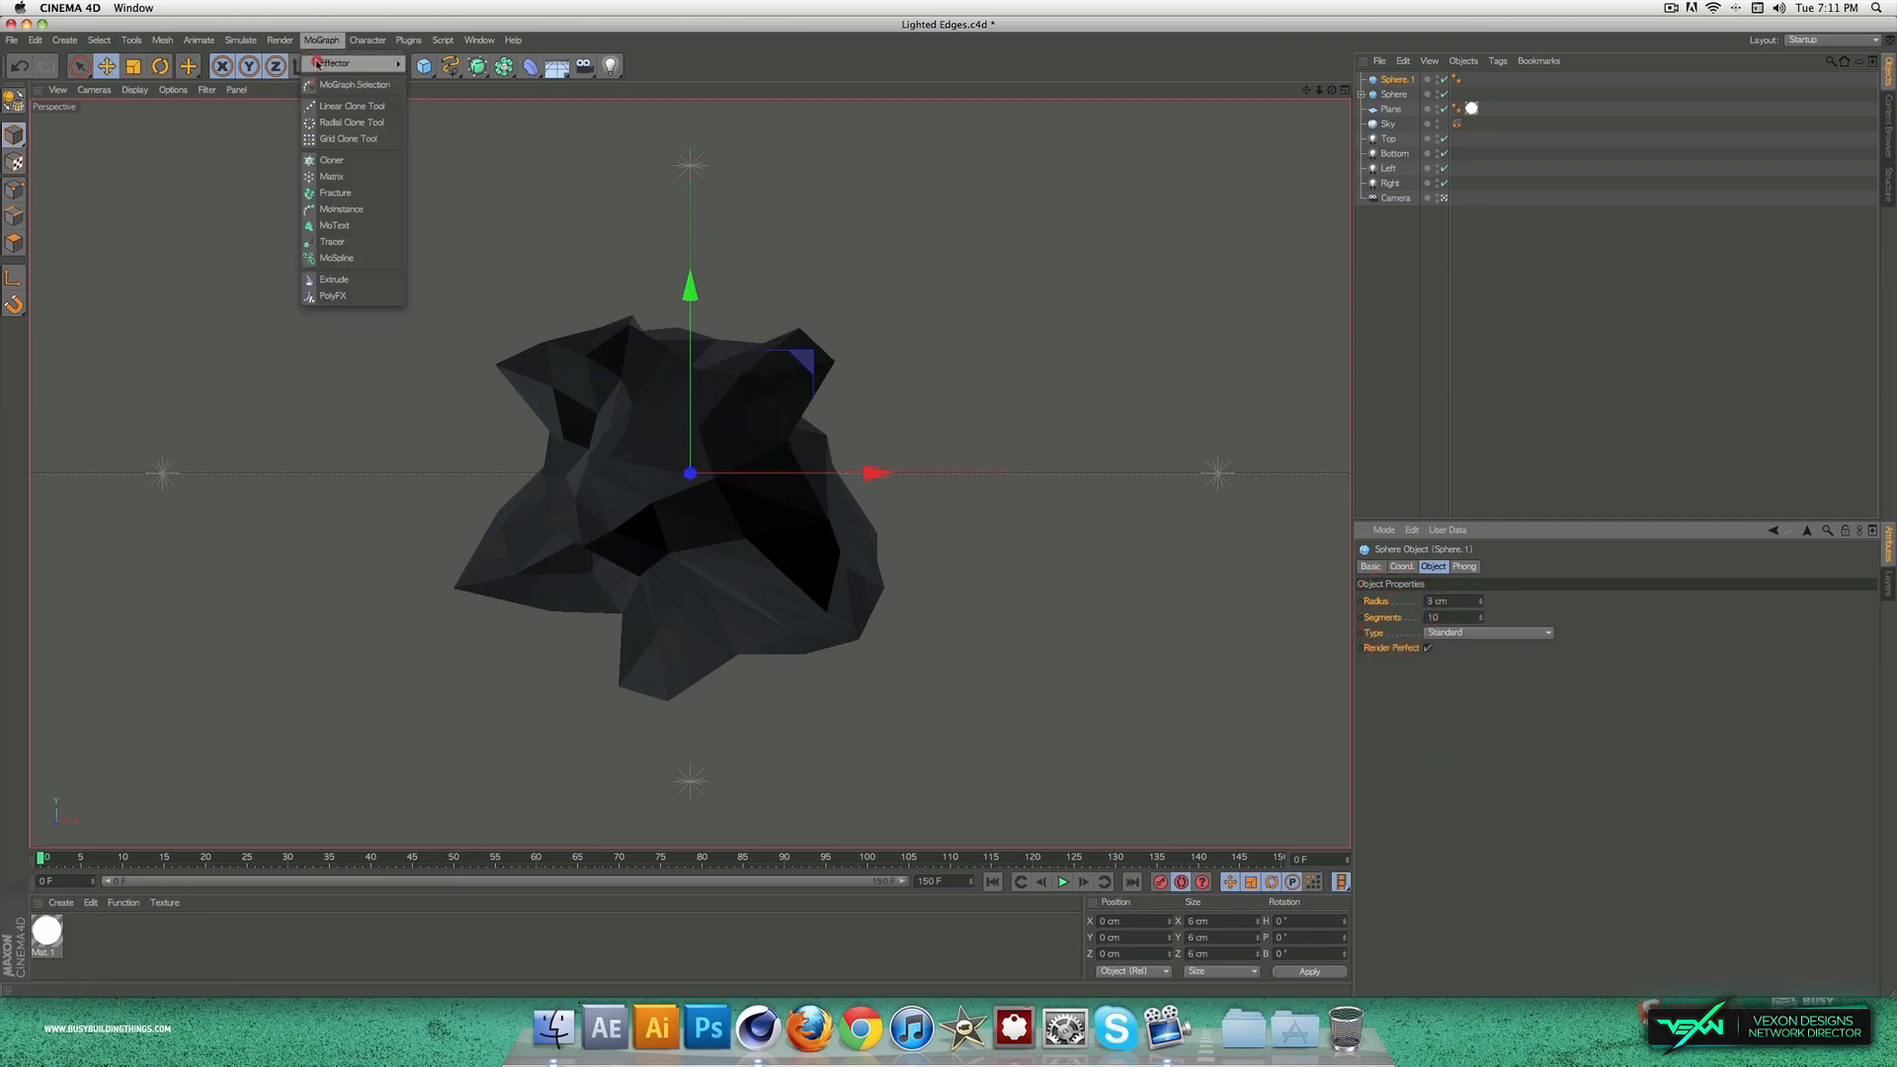
pyautogui.click(337, 161)
pyautogui.moveTo(1409, 95); pyautogui.dragTo(1400, 82)
pyautogui.click(1391, 79)
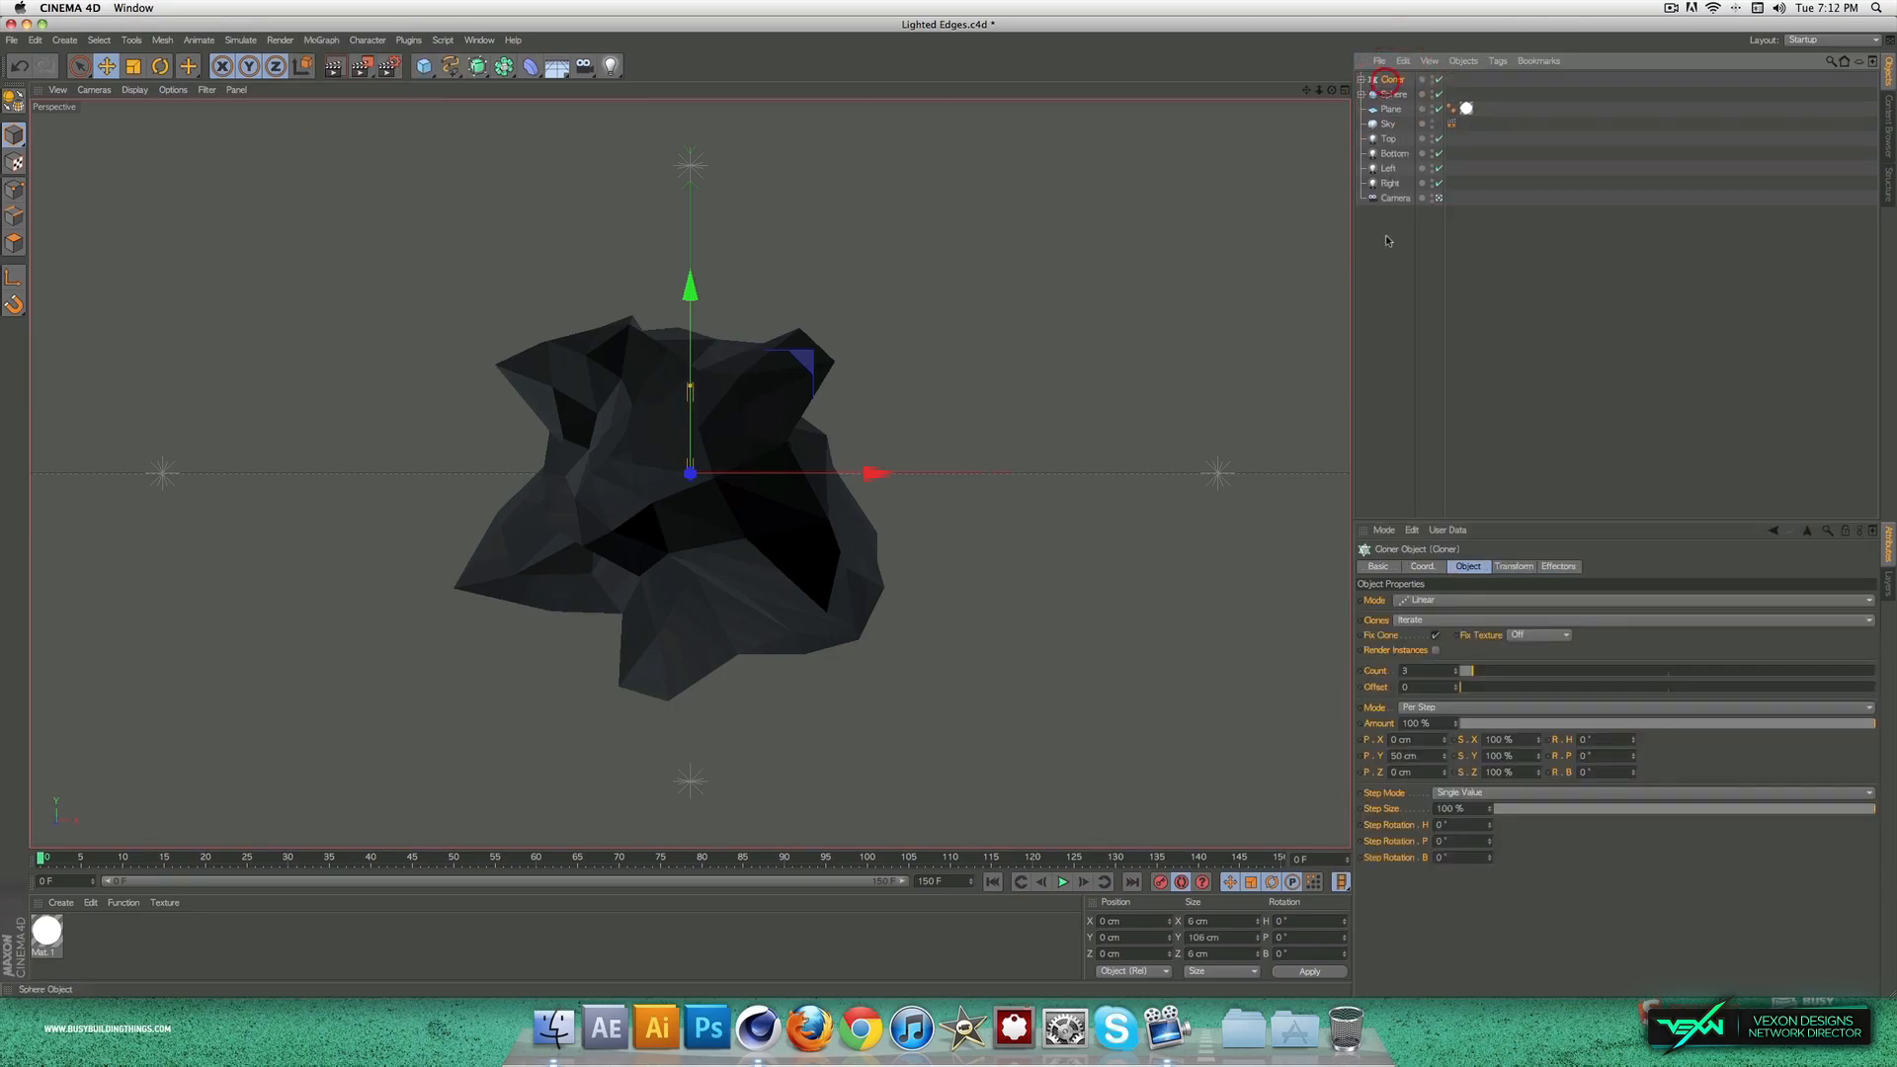
# Step: Set the Cloner's mode to Object and assign the large sphere as the object its clones are distributed on
pyautogui.click(1396, 600)
pyautogui.click(1415, 615)
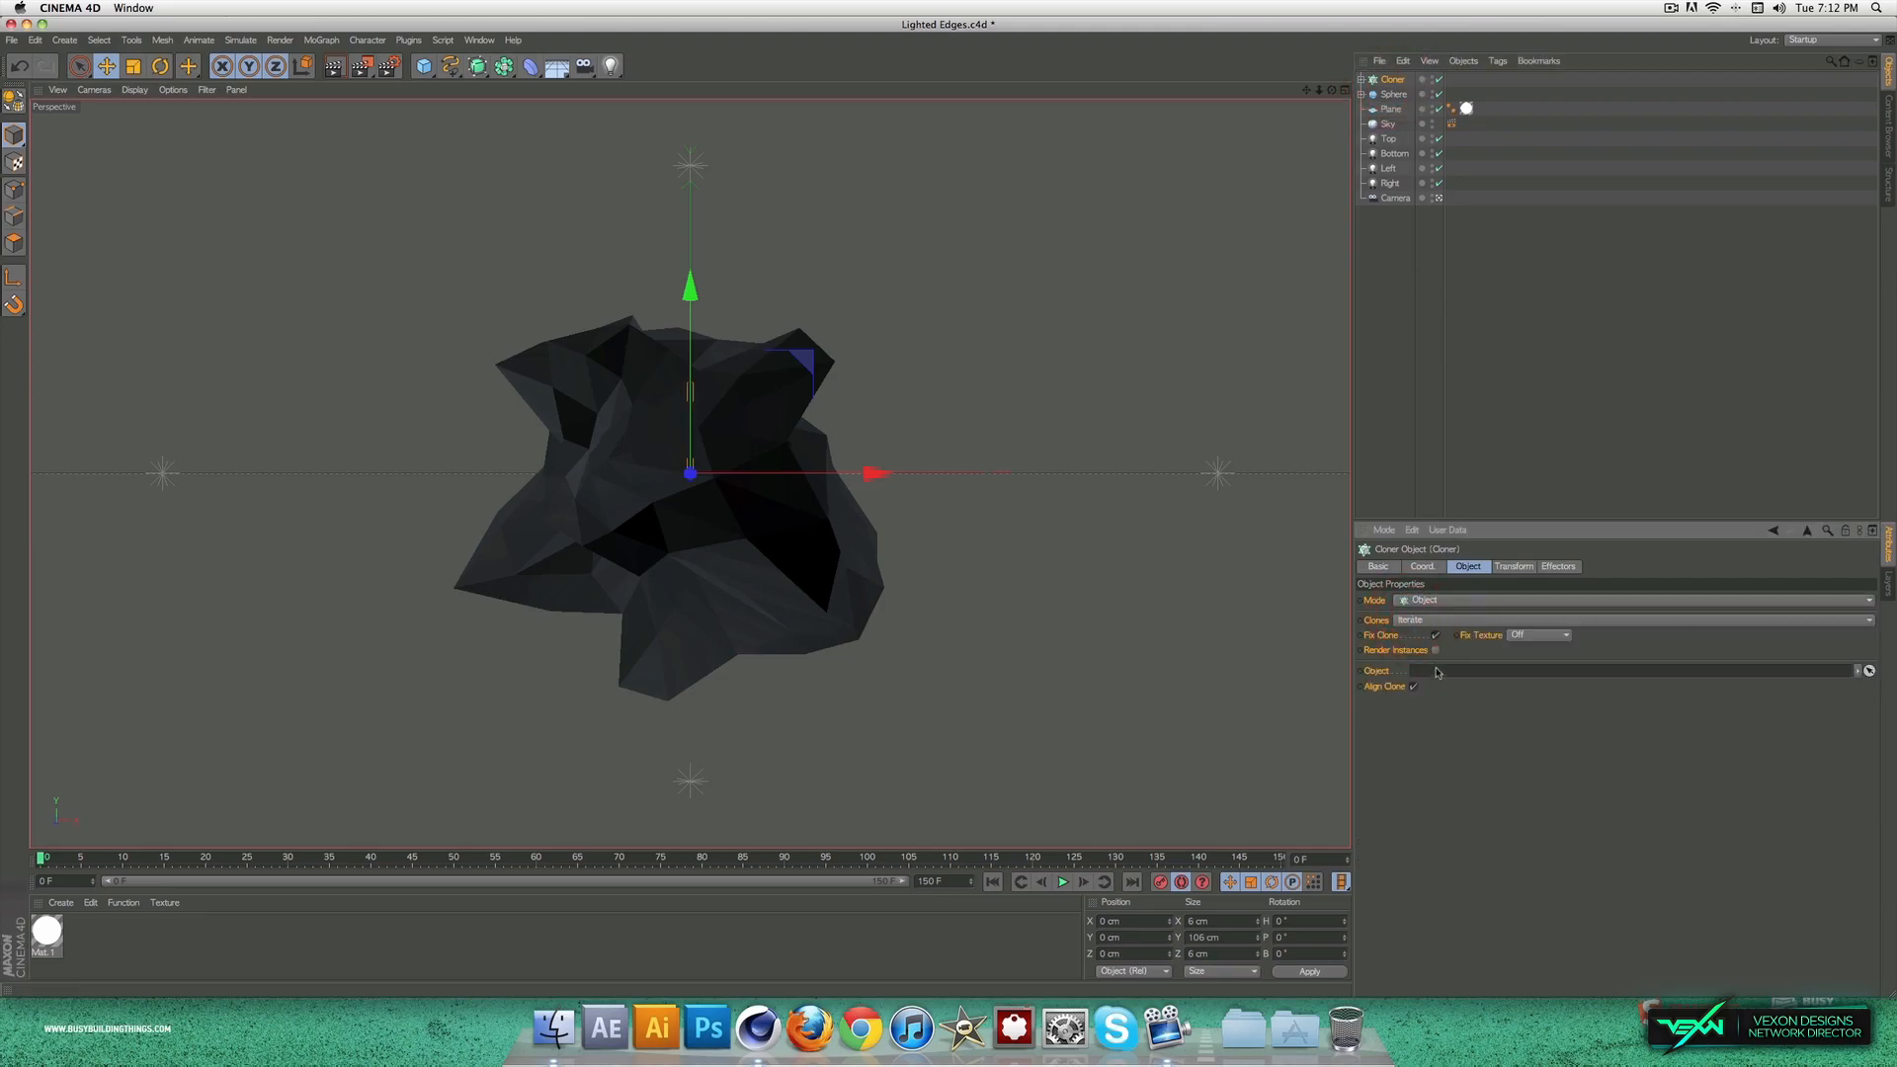
pyautogui.click(1389, 82)
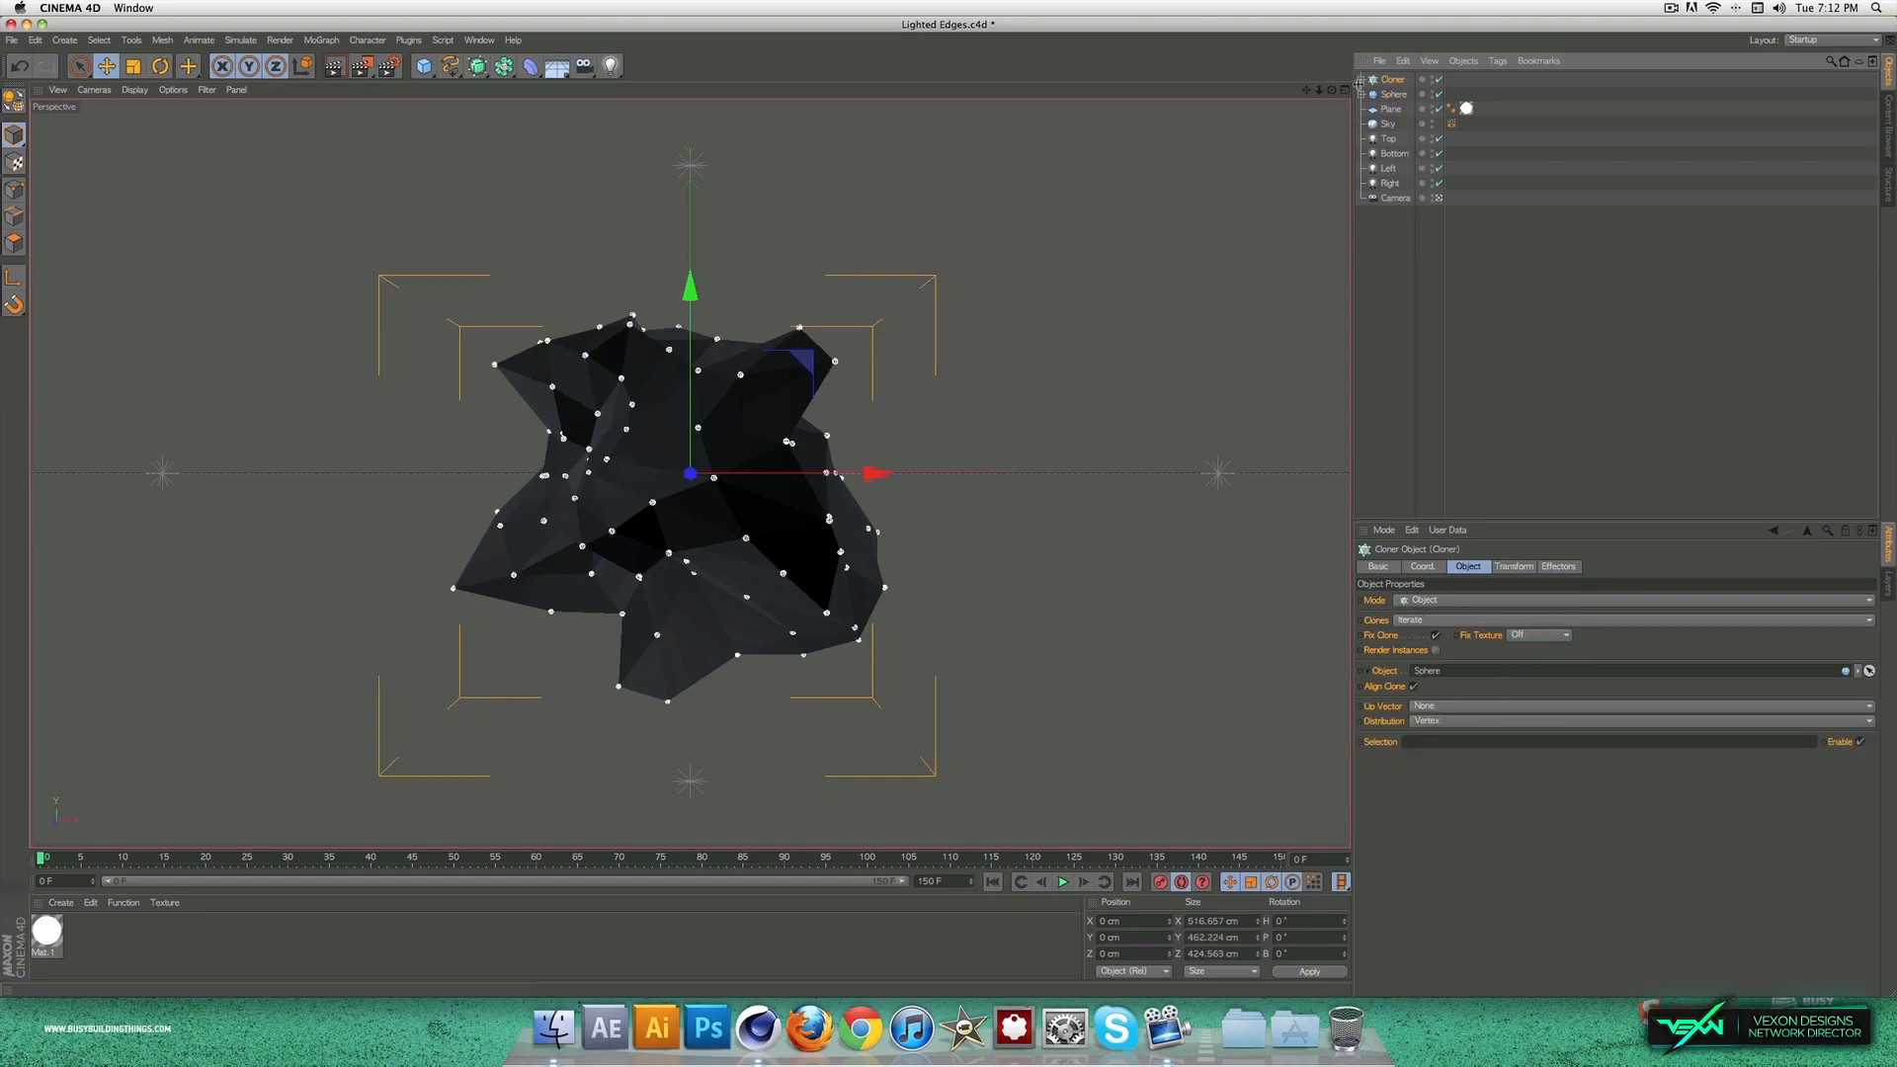
# Step: Add a MoGraph Plain effector to the Cloner
pyautogui.click(332, 41)
pyautogui.moveTo(334, 61)
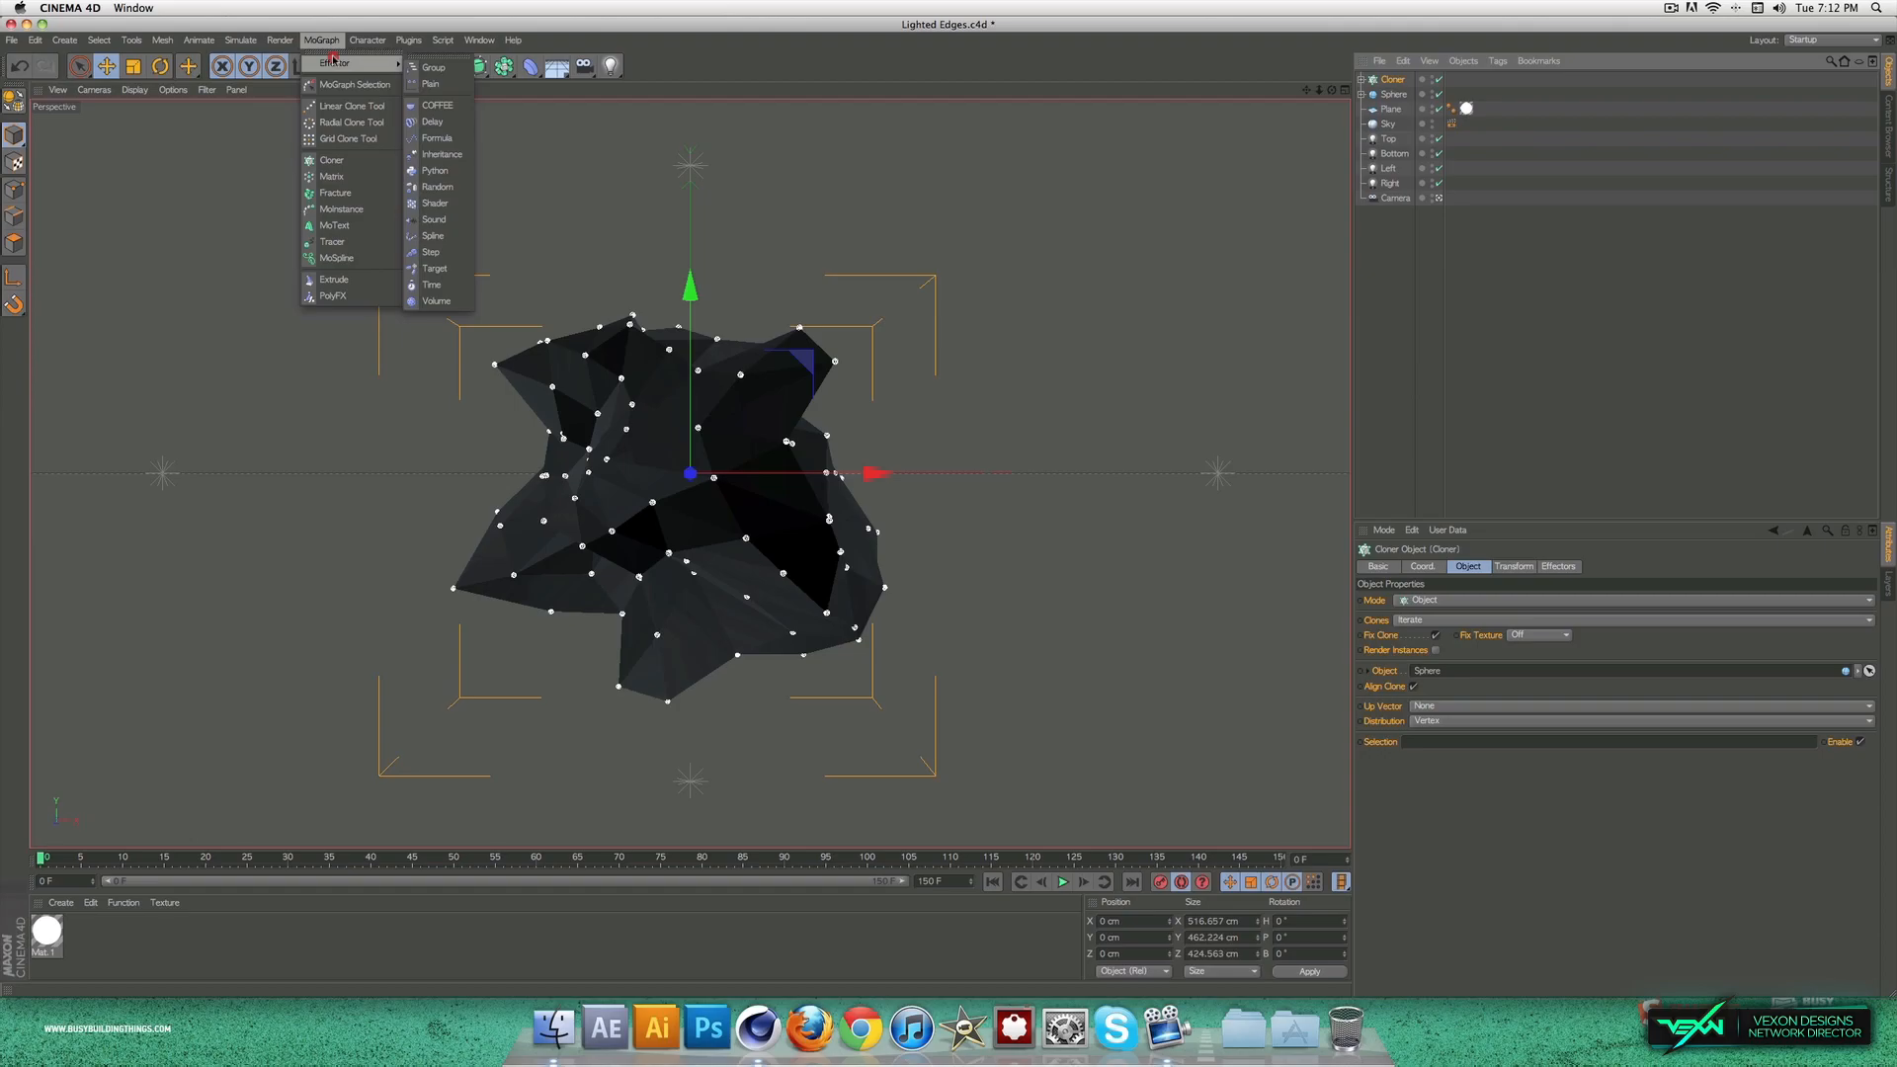
pyautogui.click(431, 84)
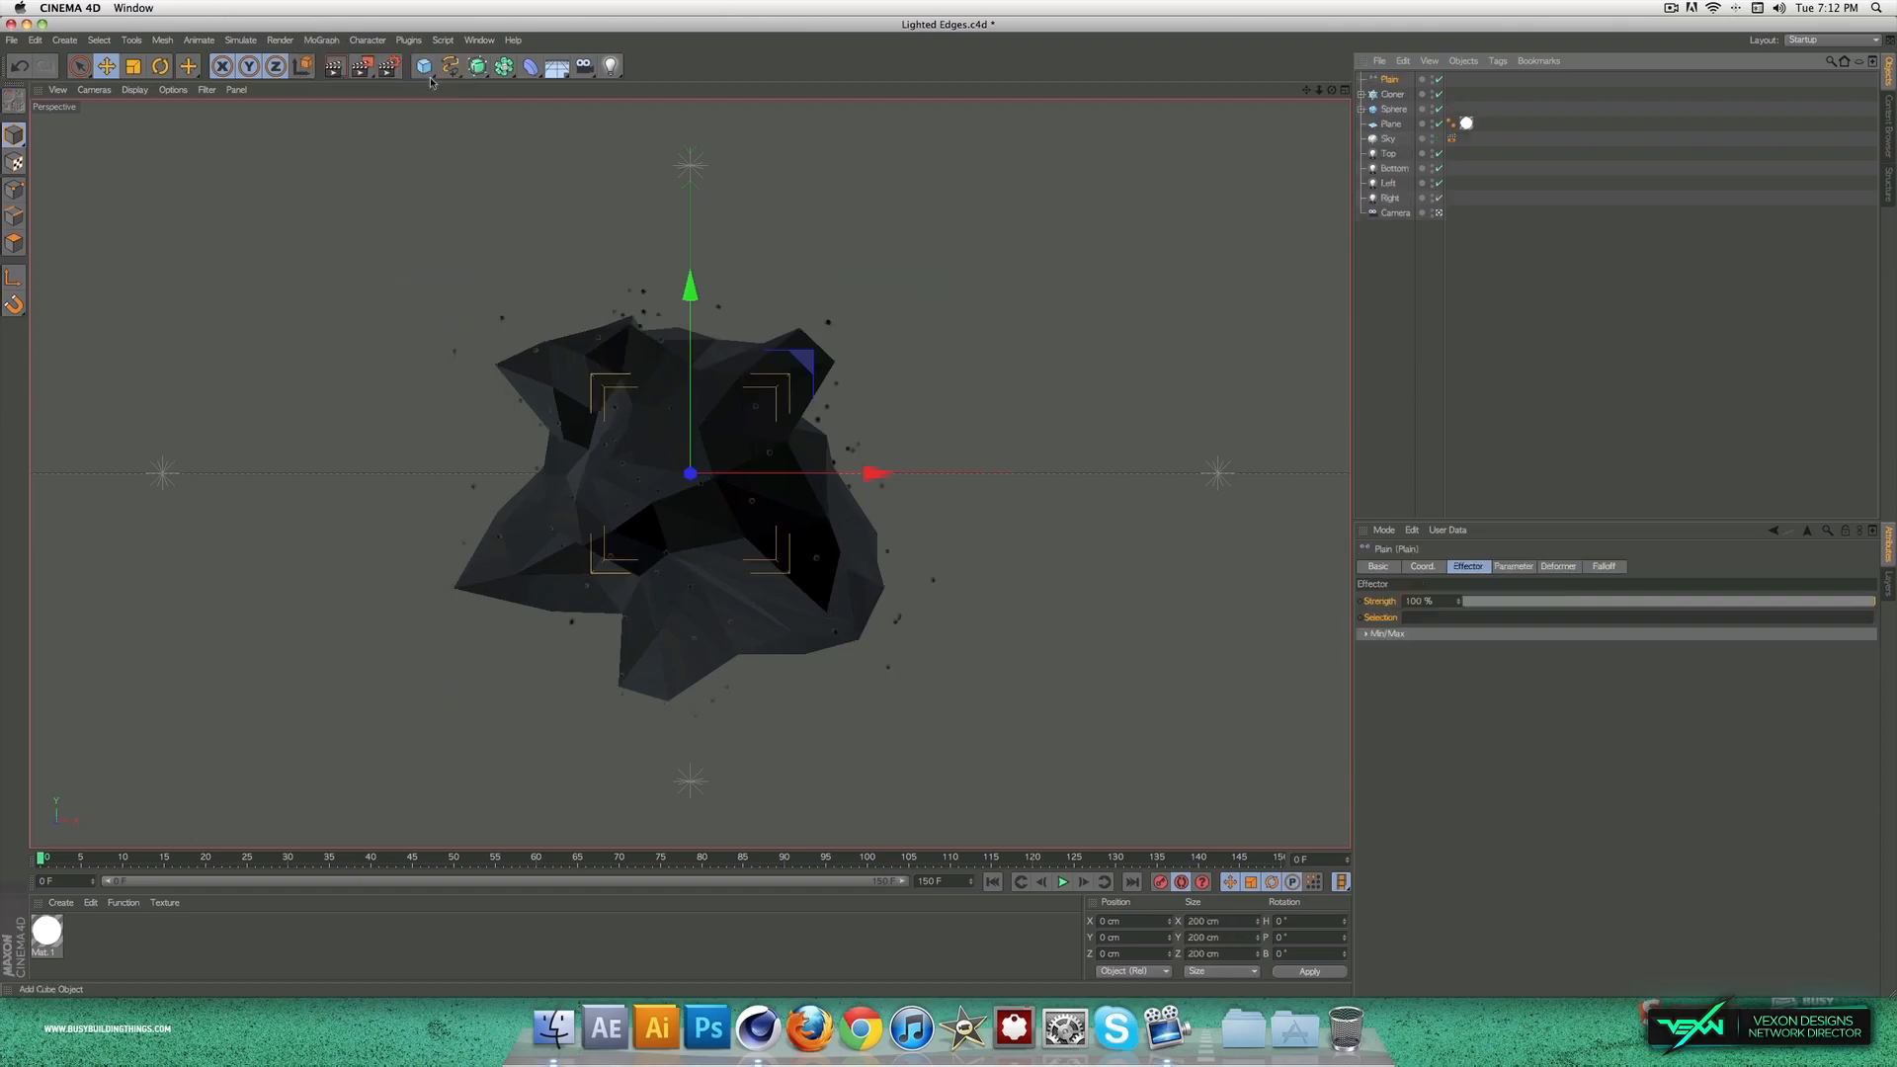
# Step: Set the Plain effector's position offset to 0 cm in Y and 10 cm in Z
pyautogui.click(1512, 566)
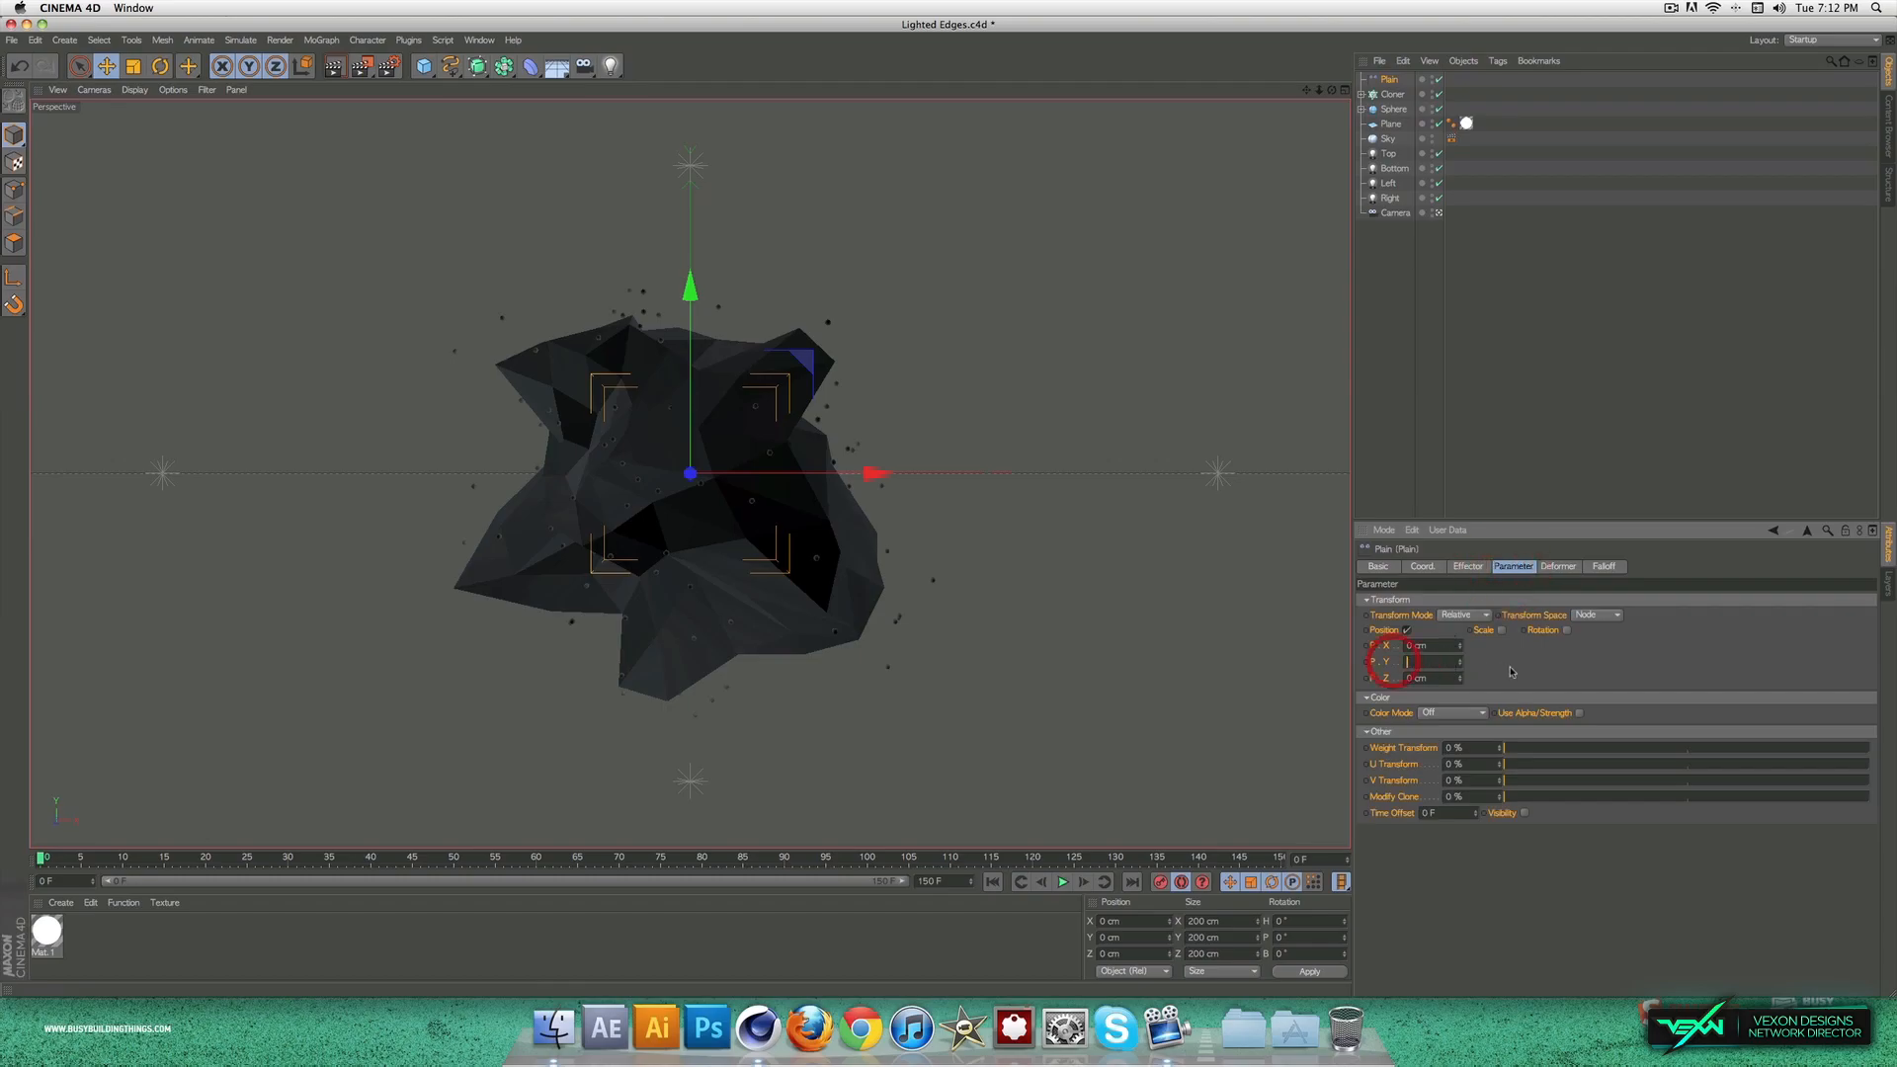
pyautogui.click(1432, 678)
pyautogui.write('110')
pyautogui.click(1477, 696)
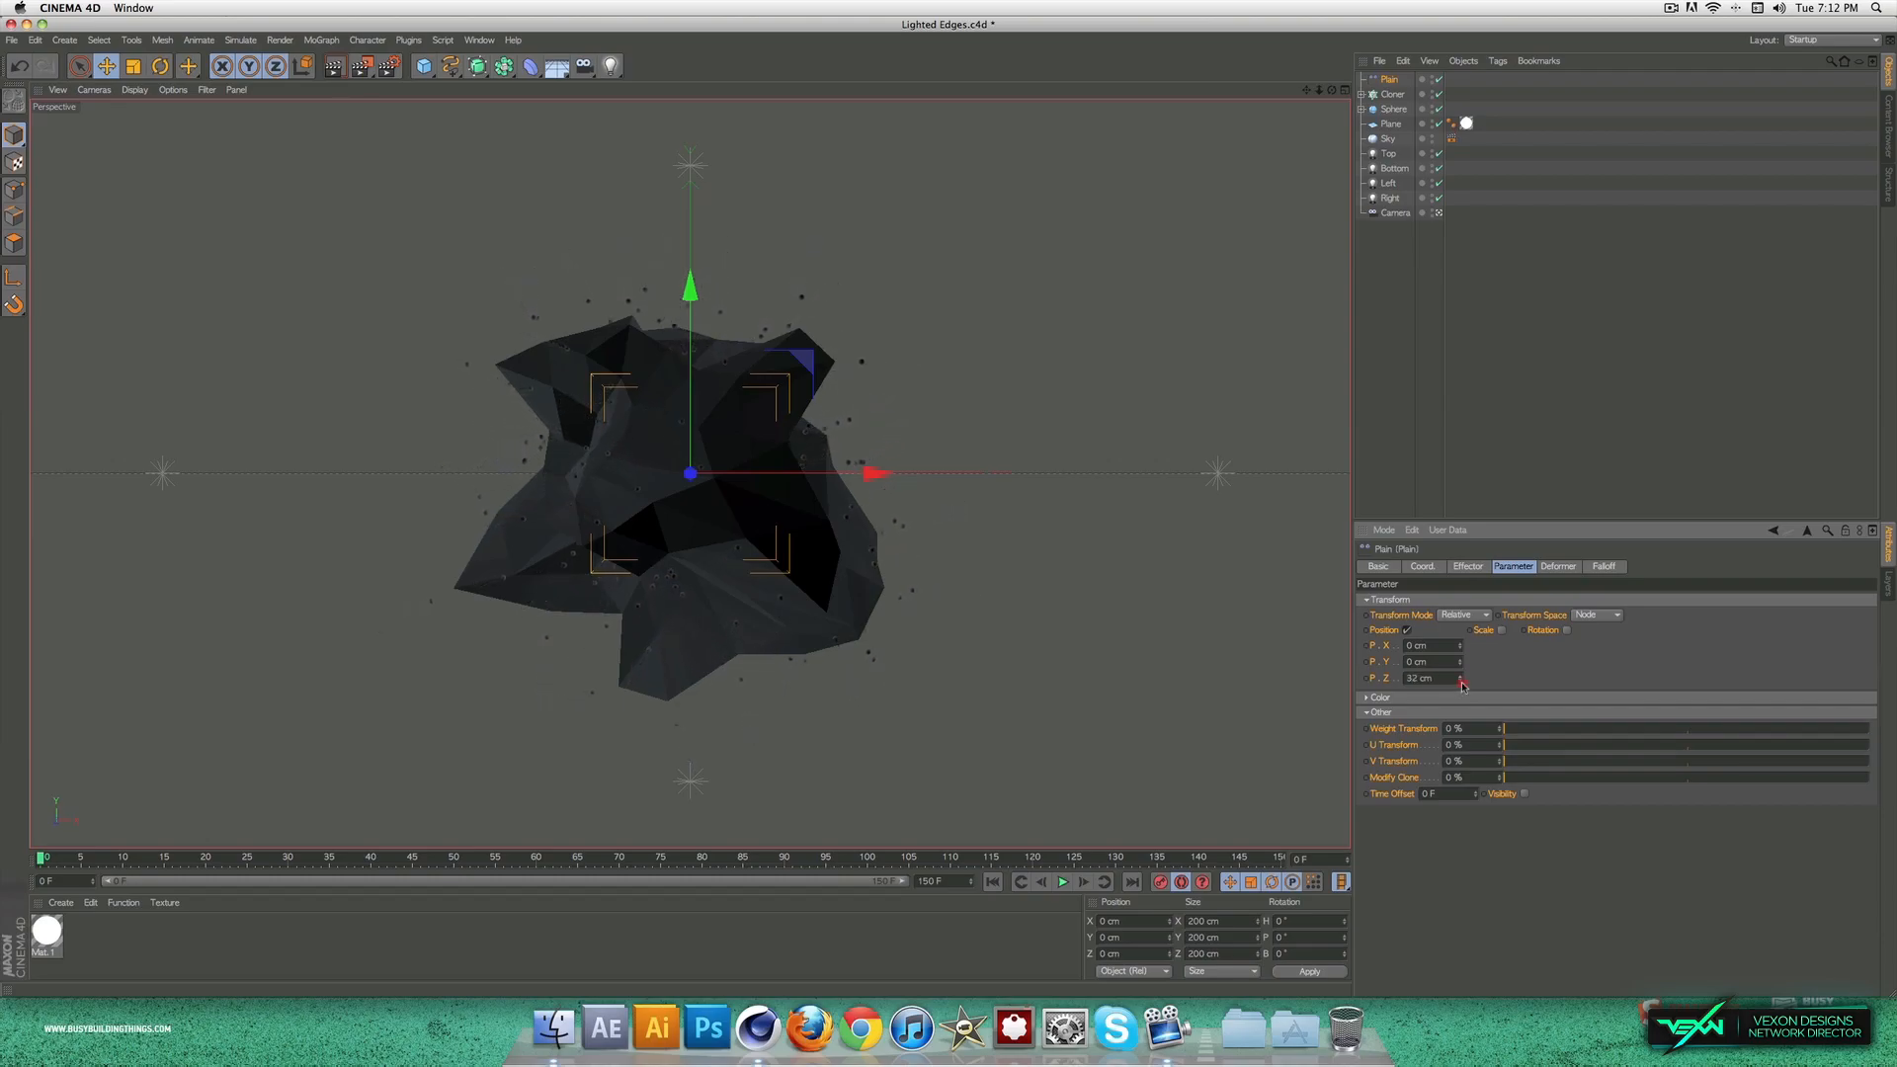
pyautogui.moveTo(1463, 686); pyautogui.dragTo(1463, 692)
# Step: At frame 0, move the large sphere along X to about -1402 cm and keyframe its position
pyautogui.moveTo(819, 858)
pyautogui.mouseDown()
pyautogui.moveTo(249, 859)
pyautogui.moveTo(1232, 858)
pyautogui.moveTo(8, 868)
pyautogui.mouseUp()
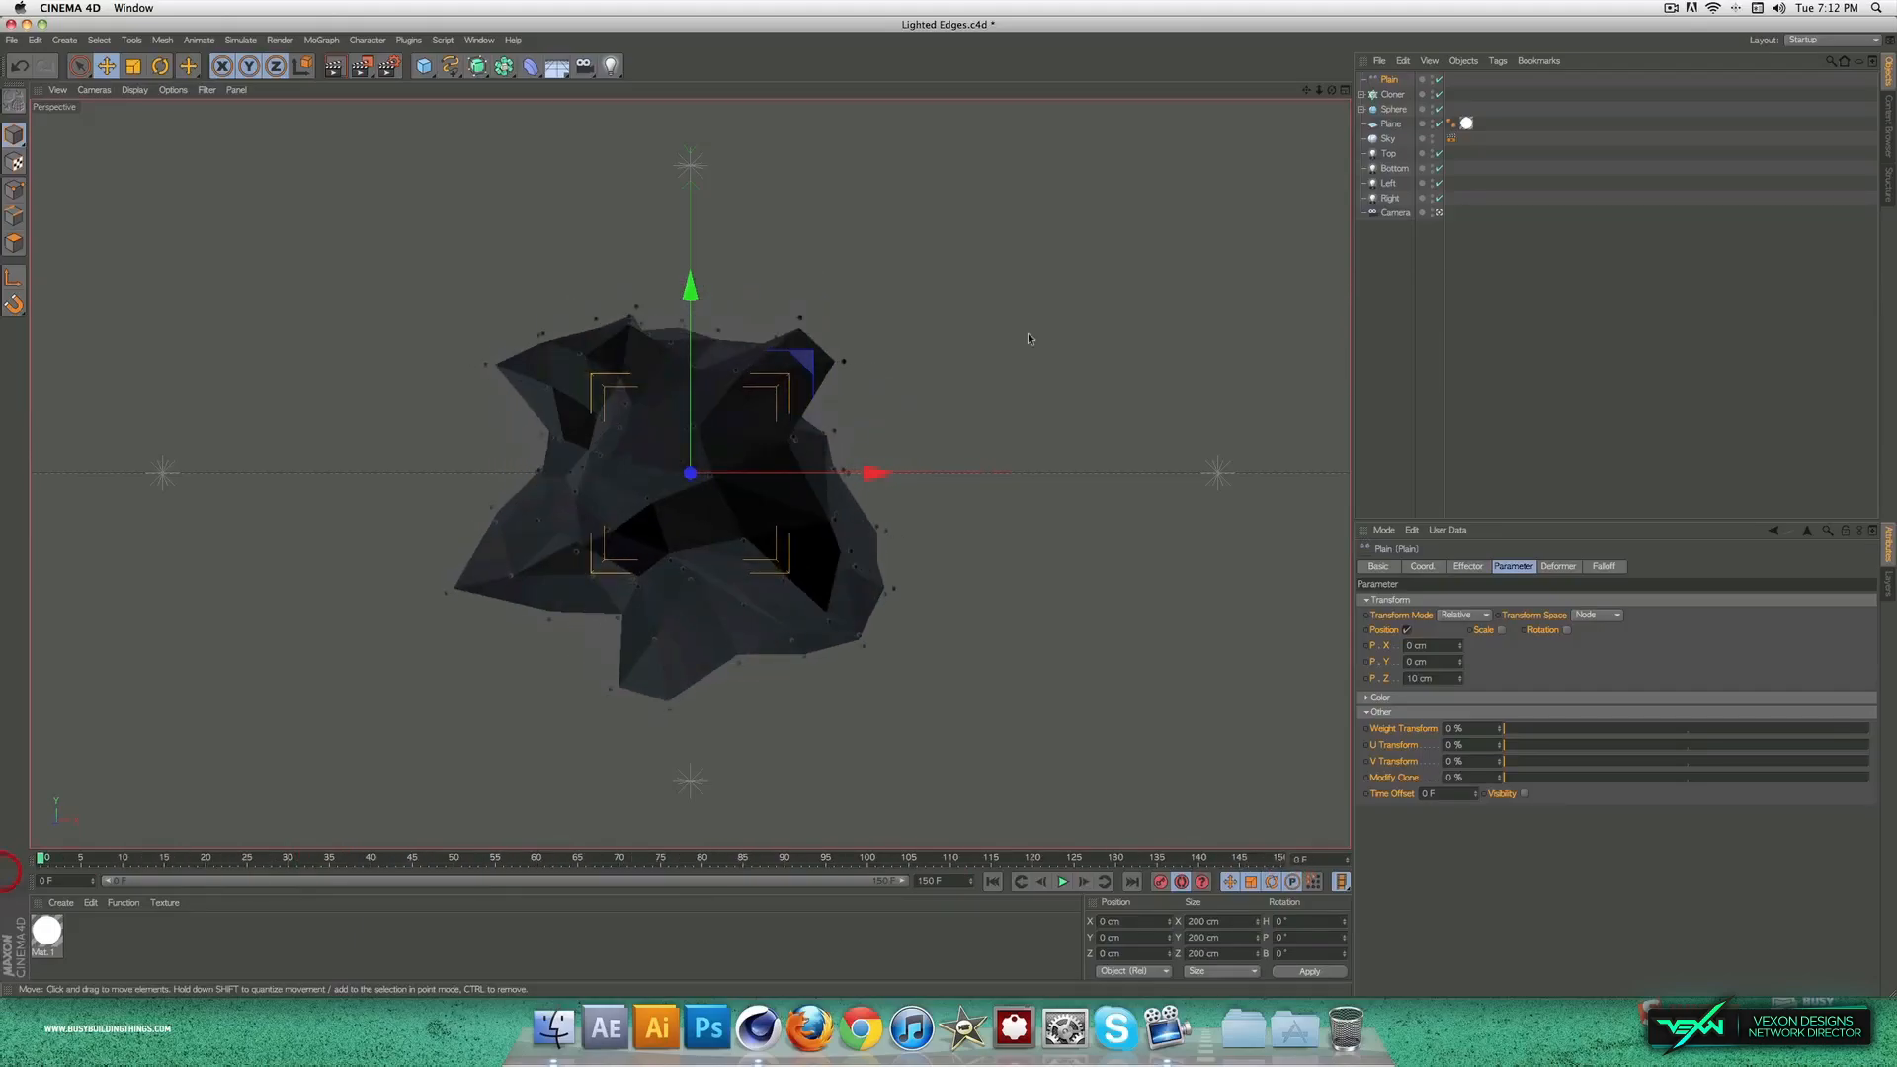
pyautogui.click(884, 509)
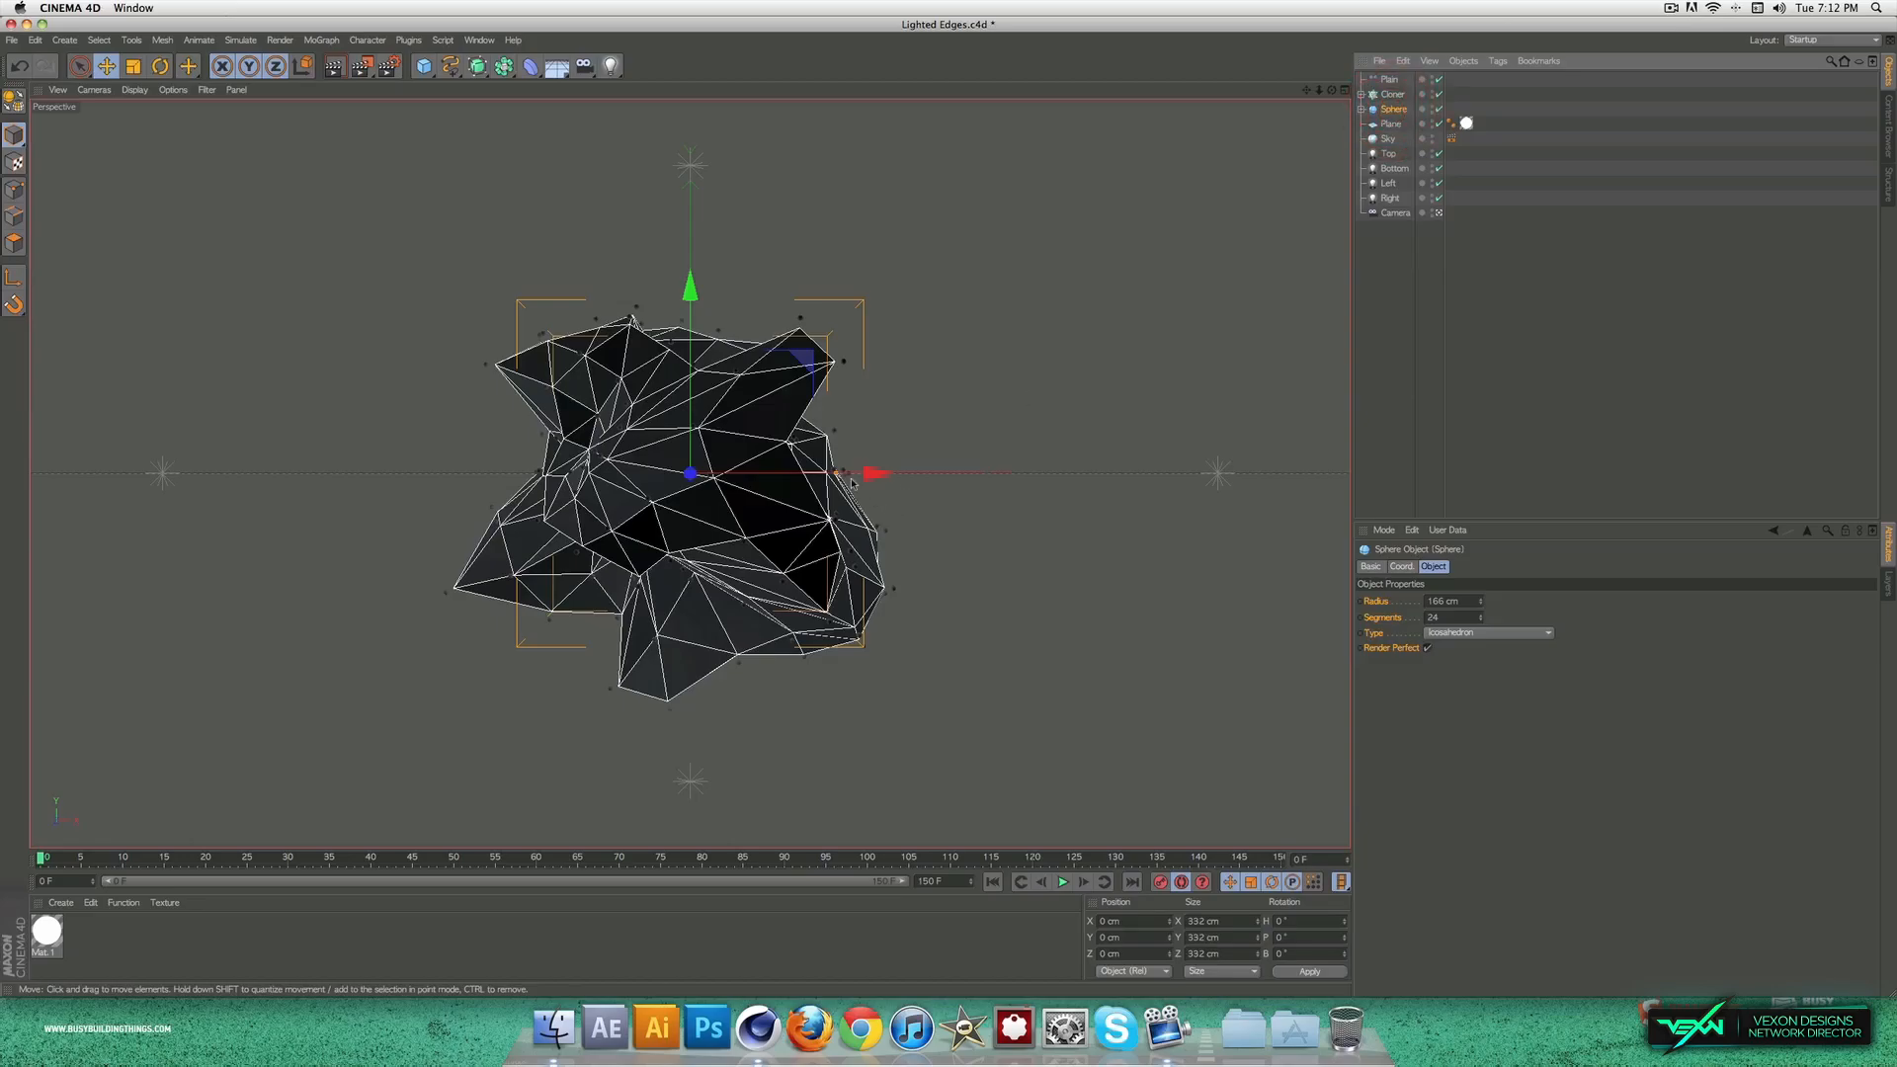
pyautogui.moveTo(873, 481); pyautogui.dragTo(60, 490)
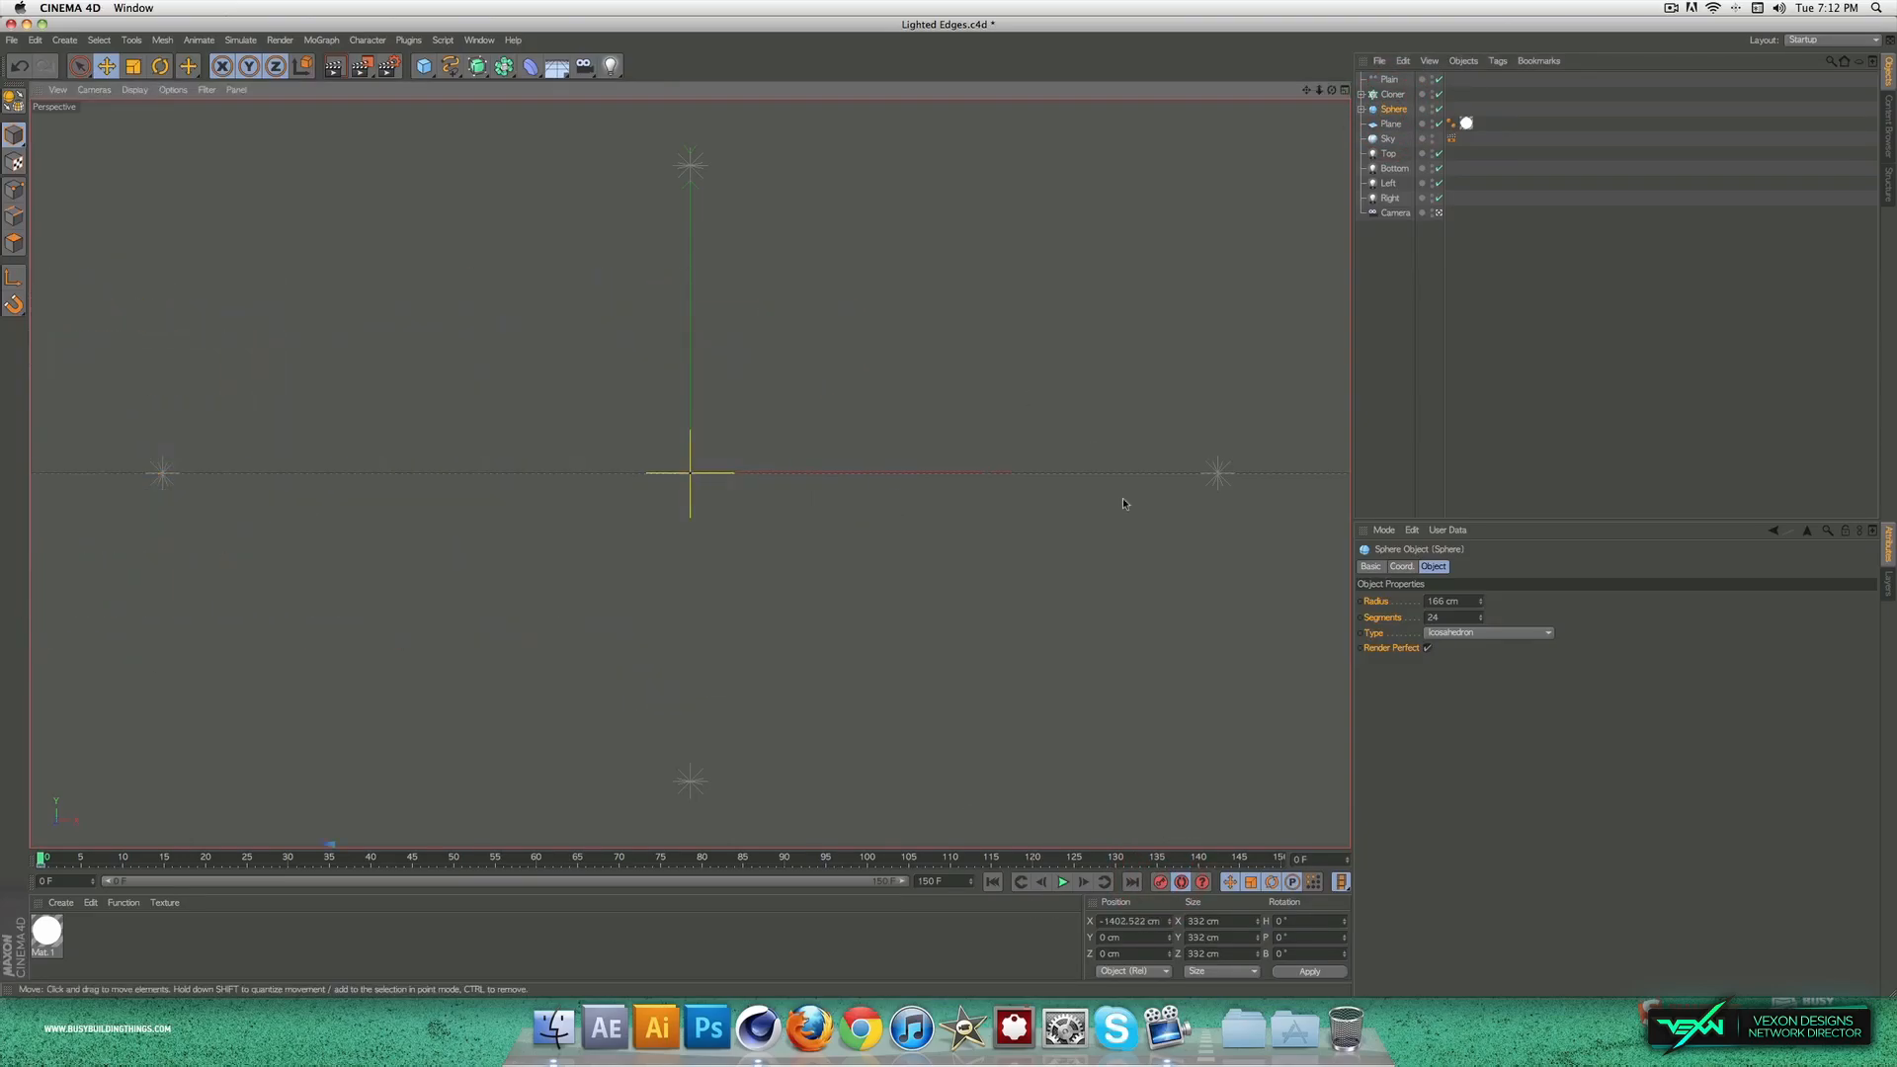
# Step: At frame 35, reset the large sphere's X position to 0, move it to about -198 cm and keyframe it
pyautogui.click(330, 857)
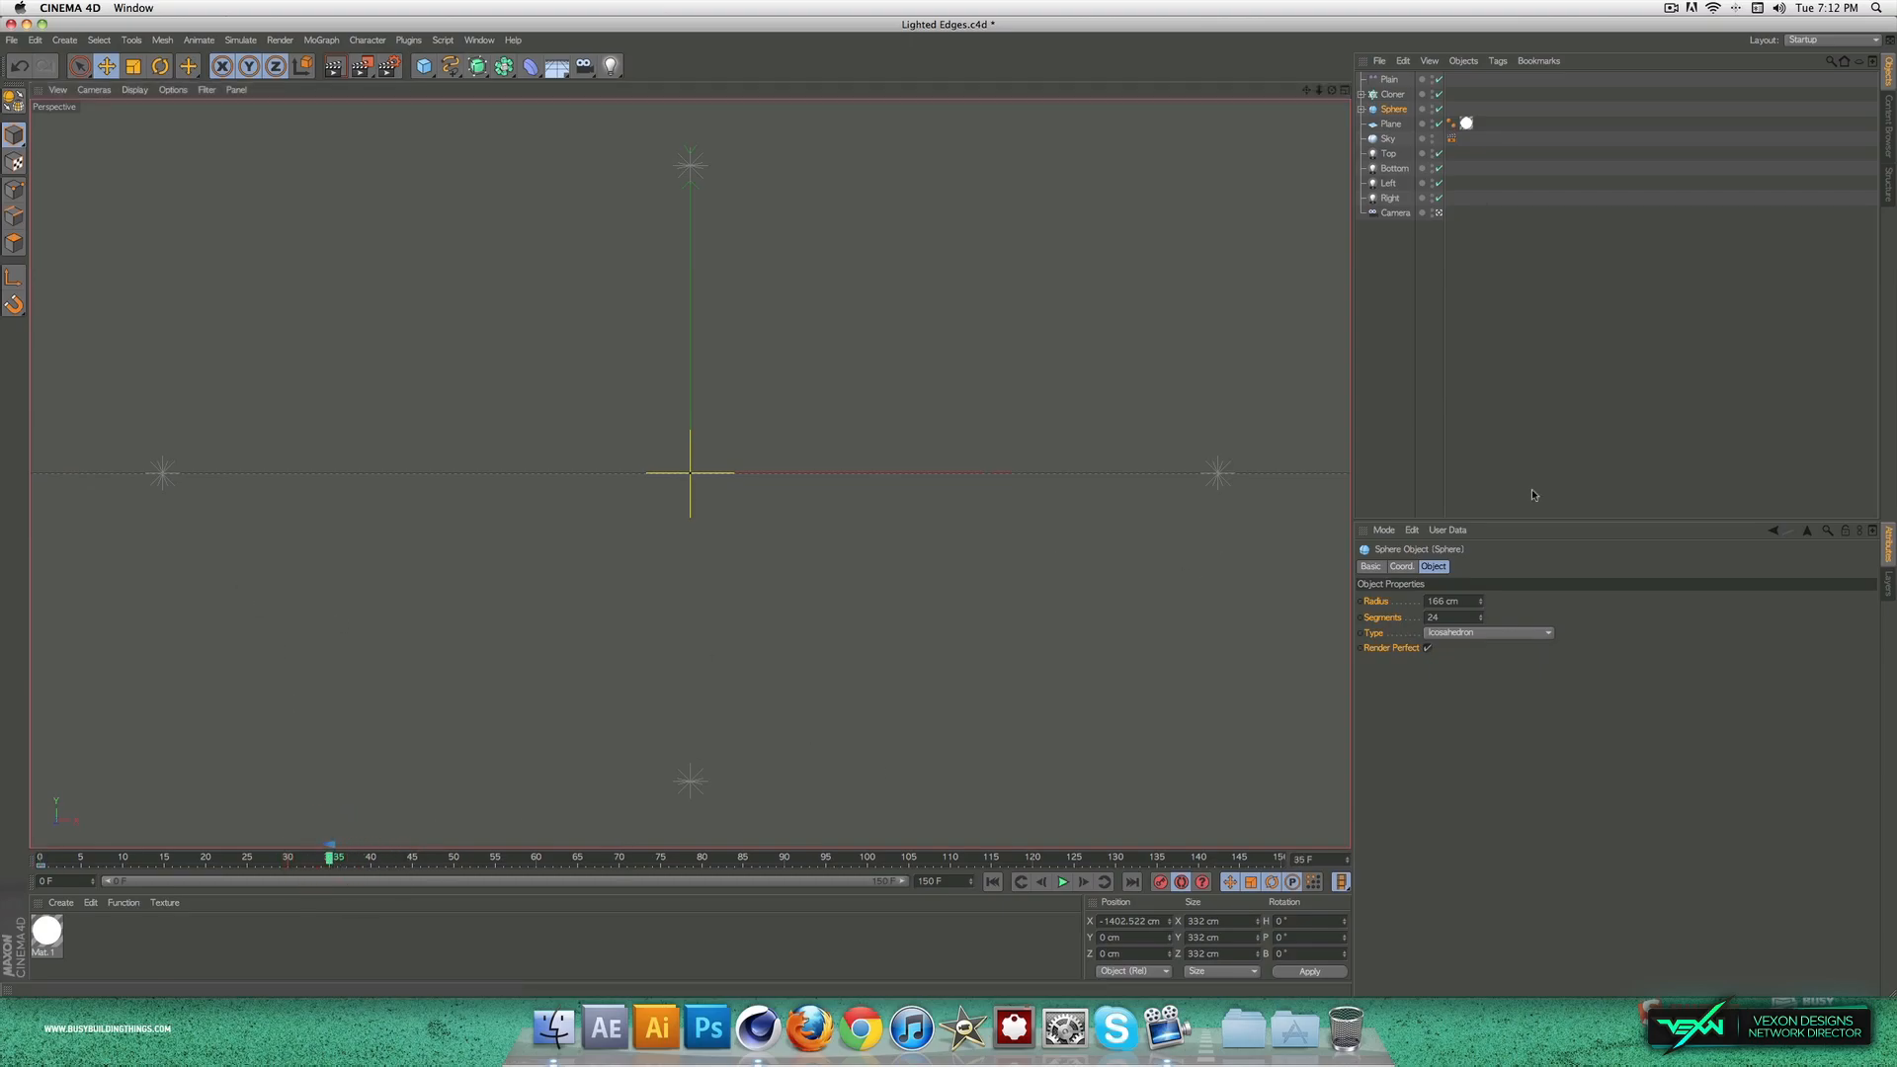
pyautogui.click(1395, 566)
pyautogui.doubleClick(1402, 601)
pyautogui.write('0')
pyautogui.click(1541, 767)
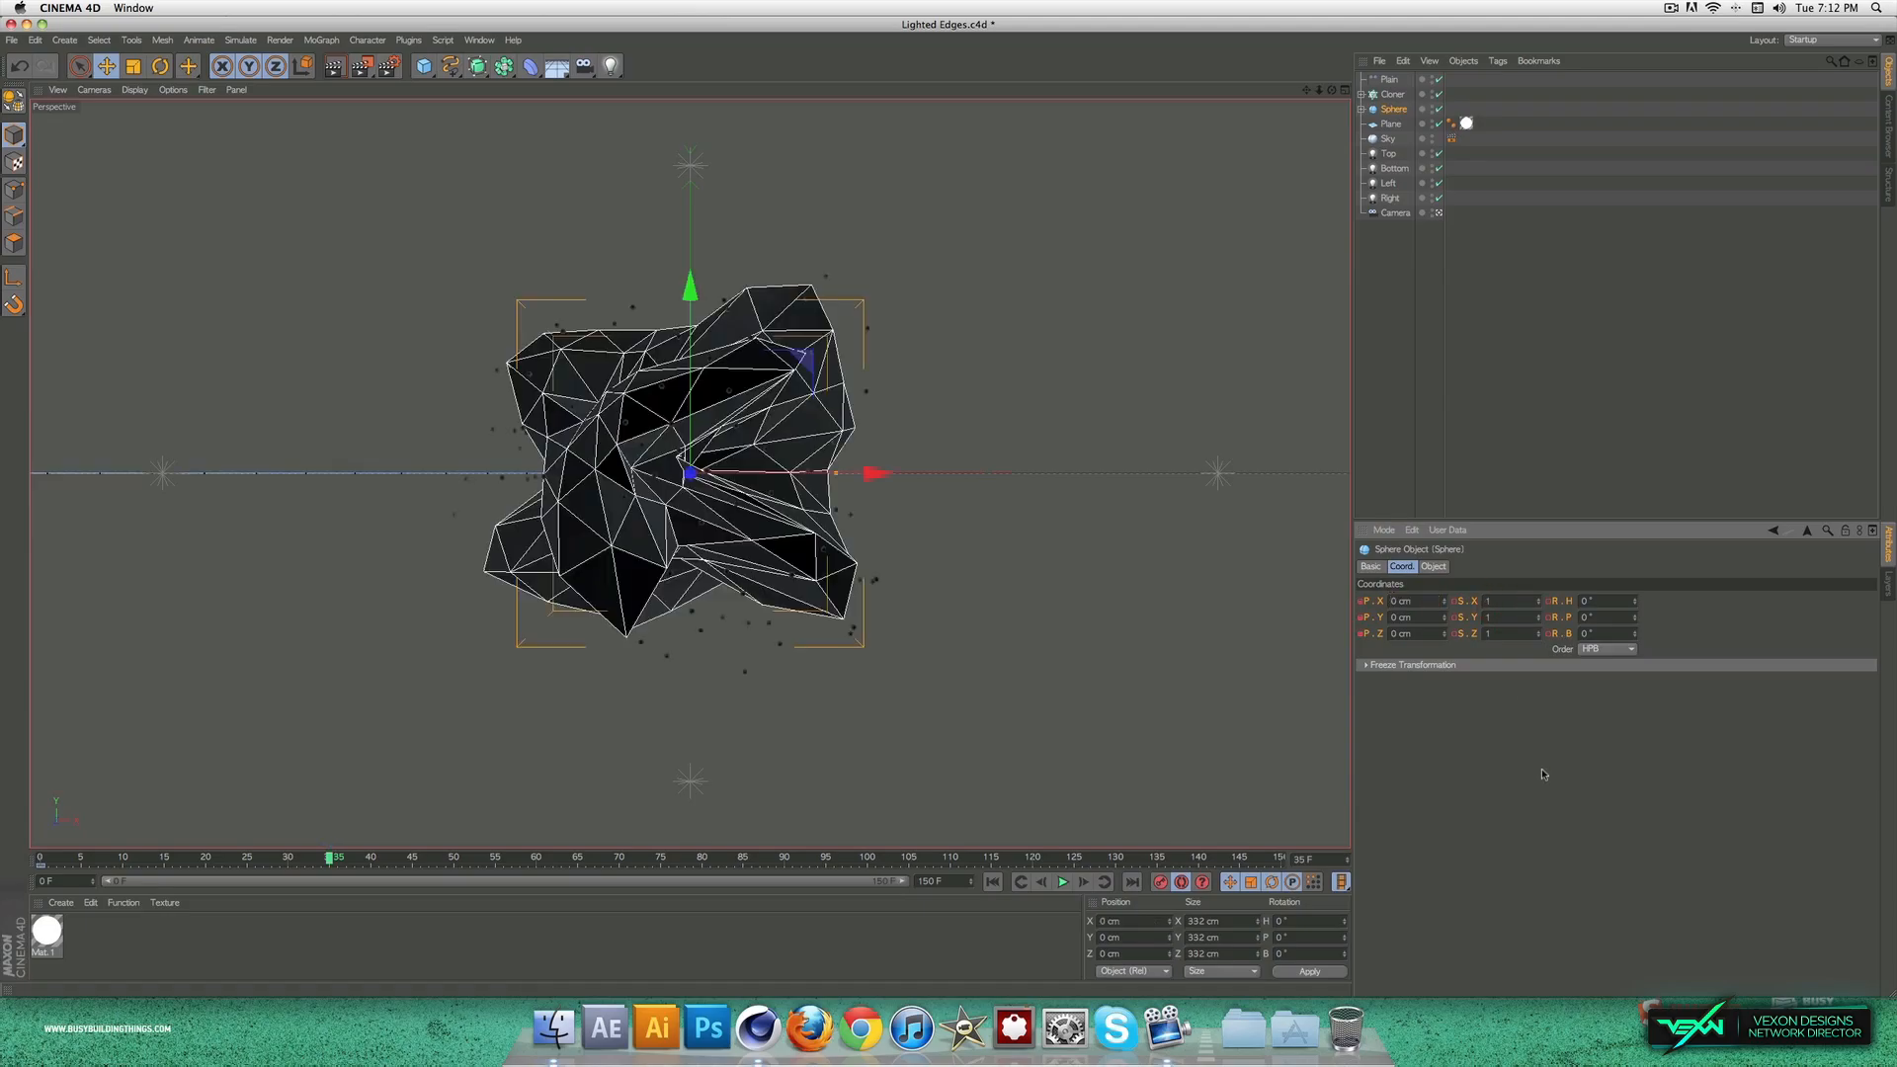
pyautogui.moveTo(836, 474); pyautogui.dragTo(839, 481)
pyautogui.moveTo(718, 497); pyautogui.dragTo(702, 498)
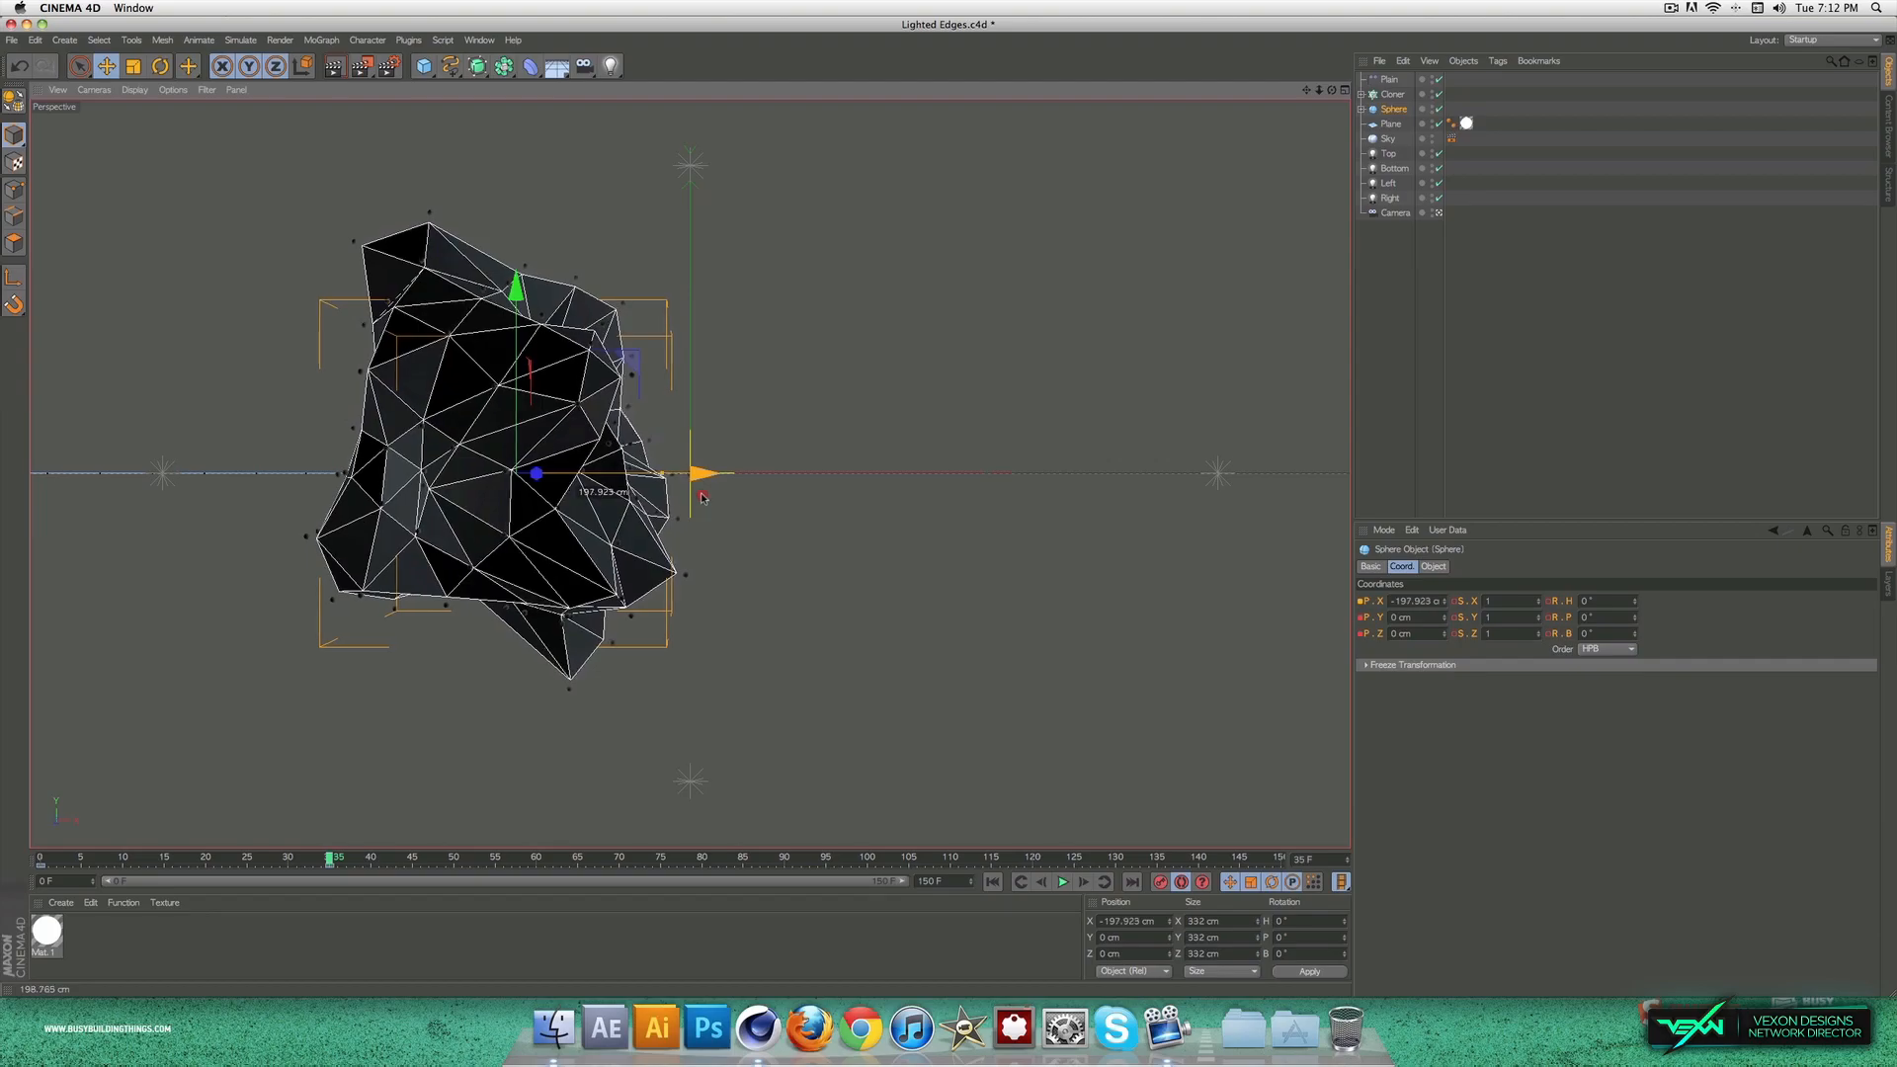
pyautogui.moveTo(702, 497); pyautogui.dragTo(702, 497)
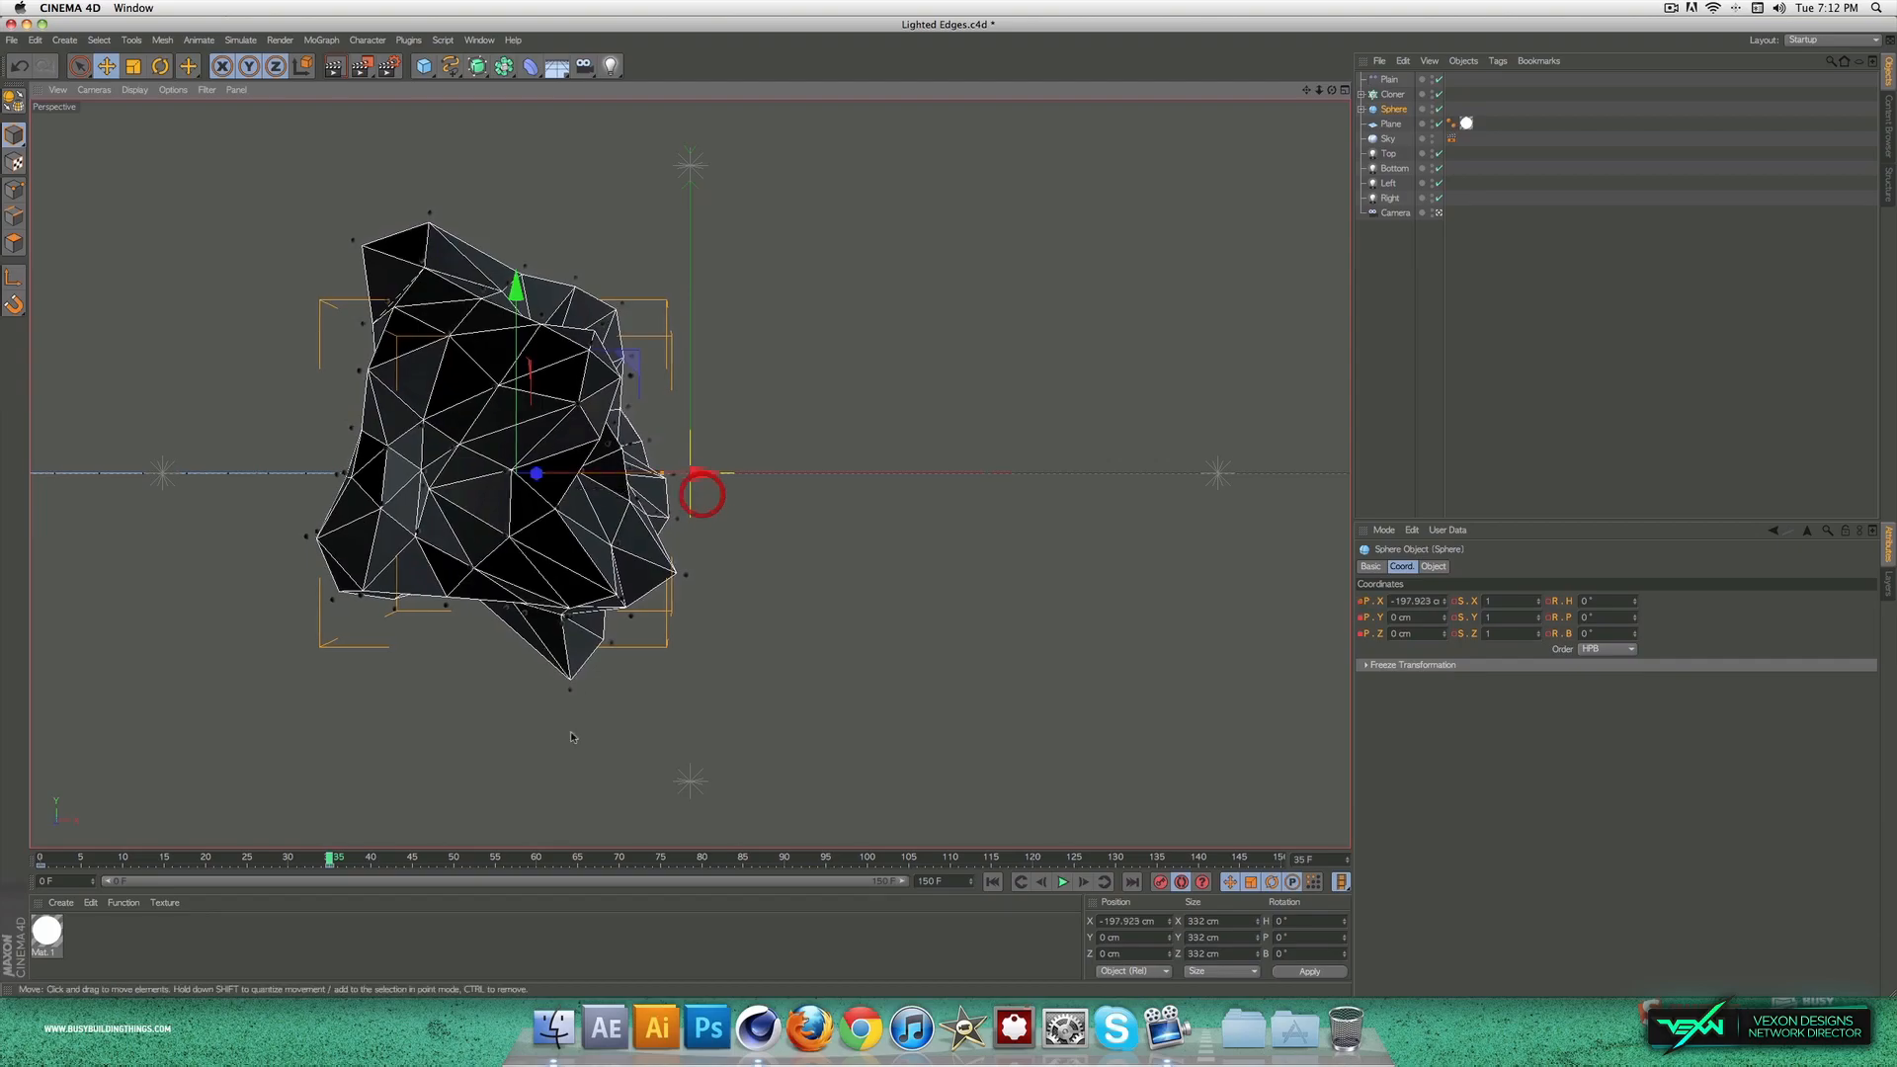
# Step: Keyframe the large sphere's X position at about 187 cm on frame 115 and about 1865 cm on frame 150
pyautogui.moveTo(447, 847); pyautogui.dragTo(1076, 902)
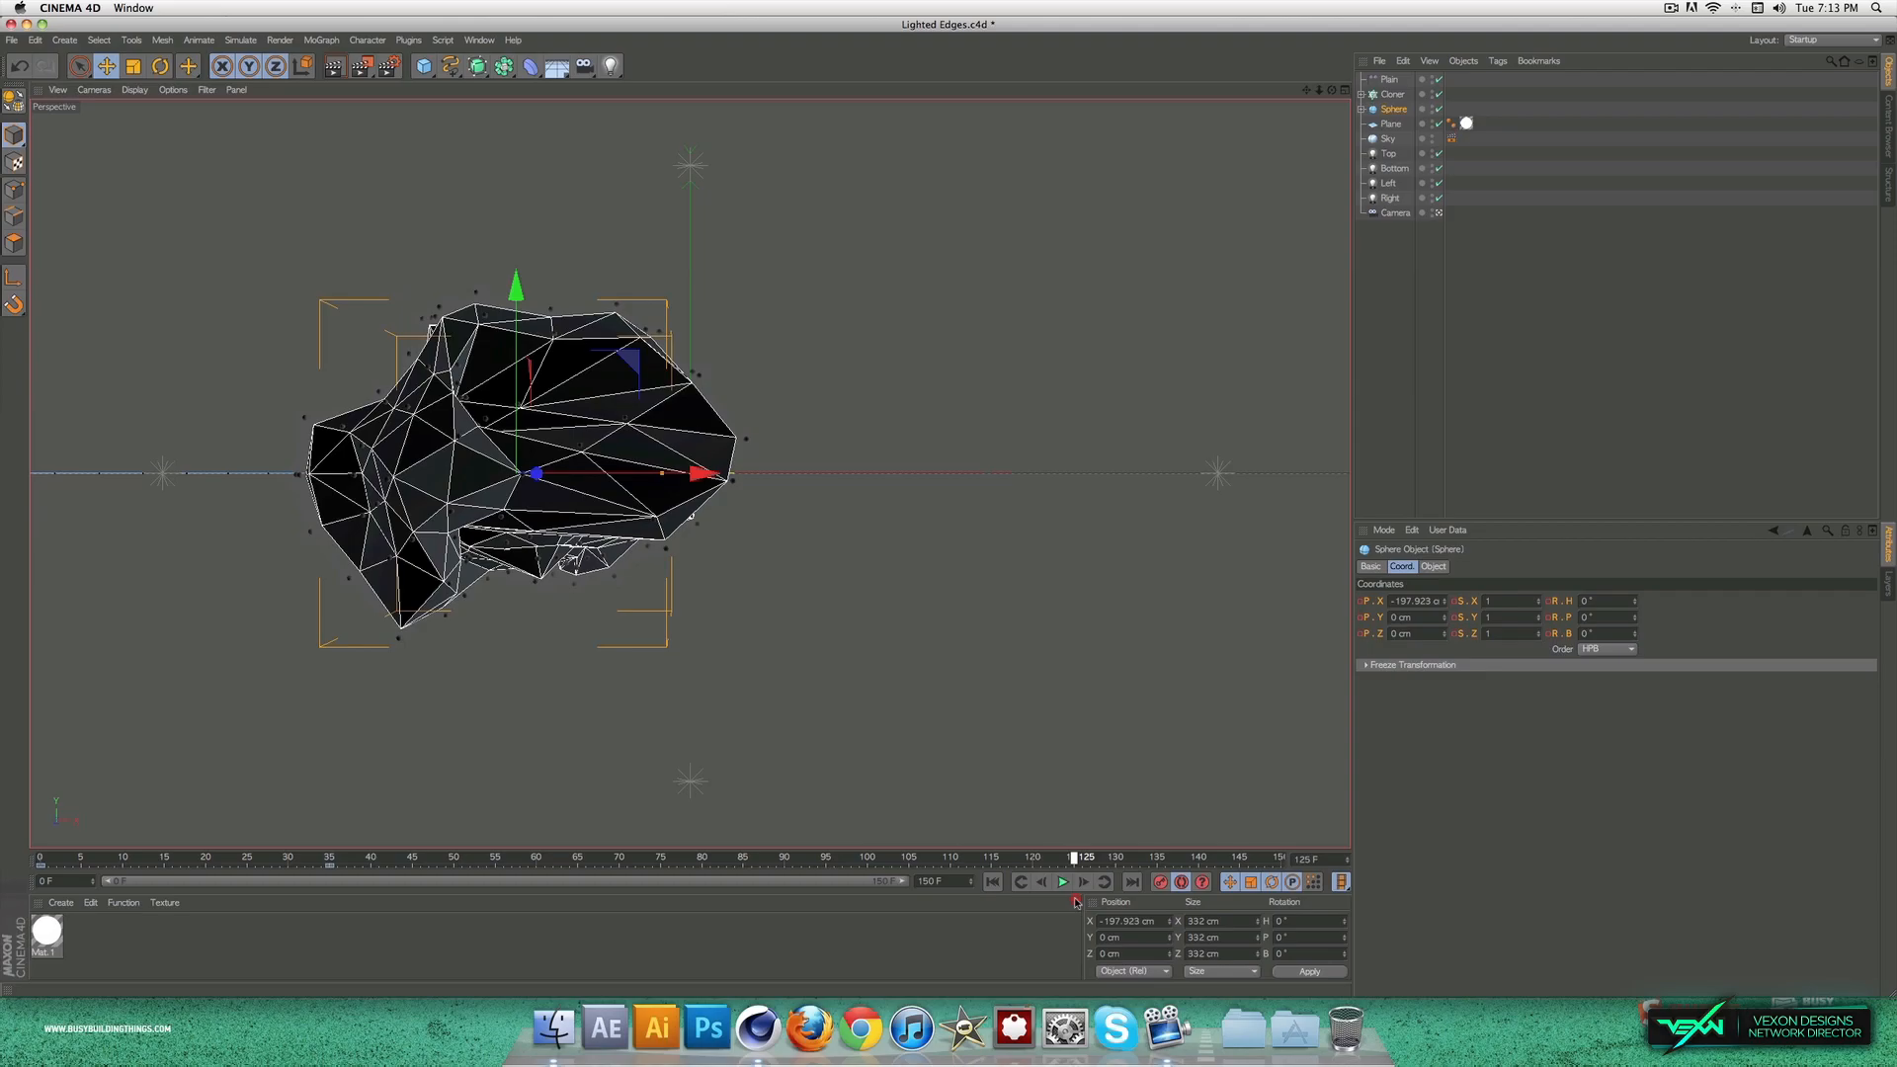
pyautogui.moveTo(1077, 902); pyautogui.dragTo(995, 898)
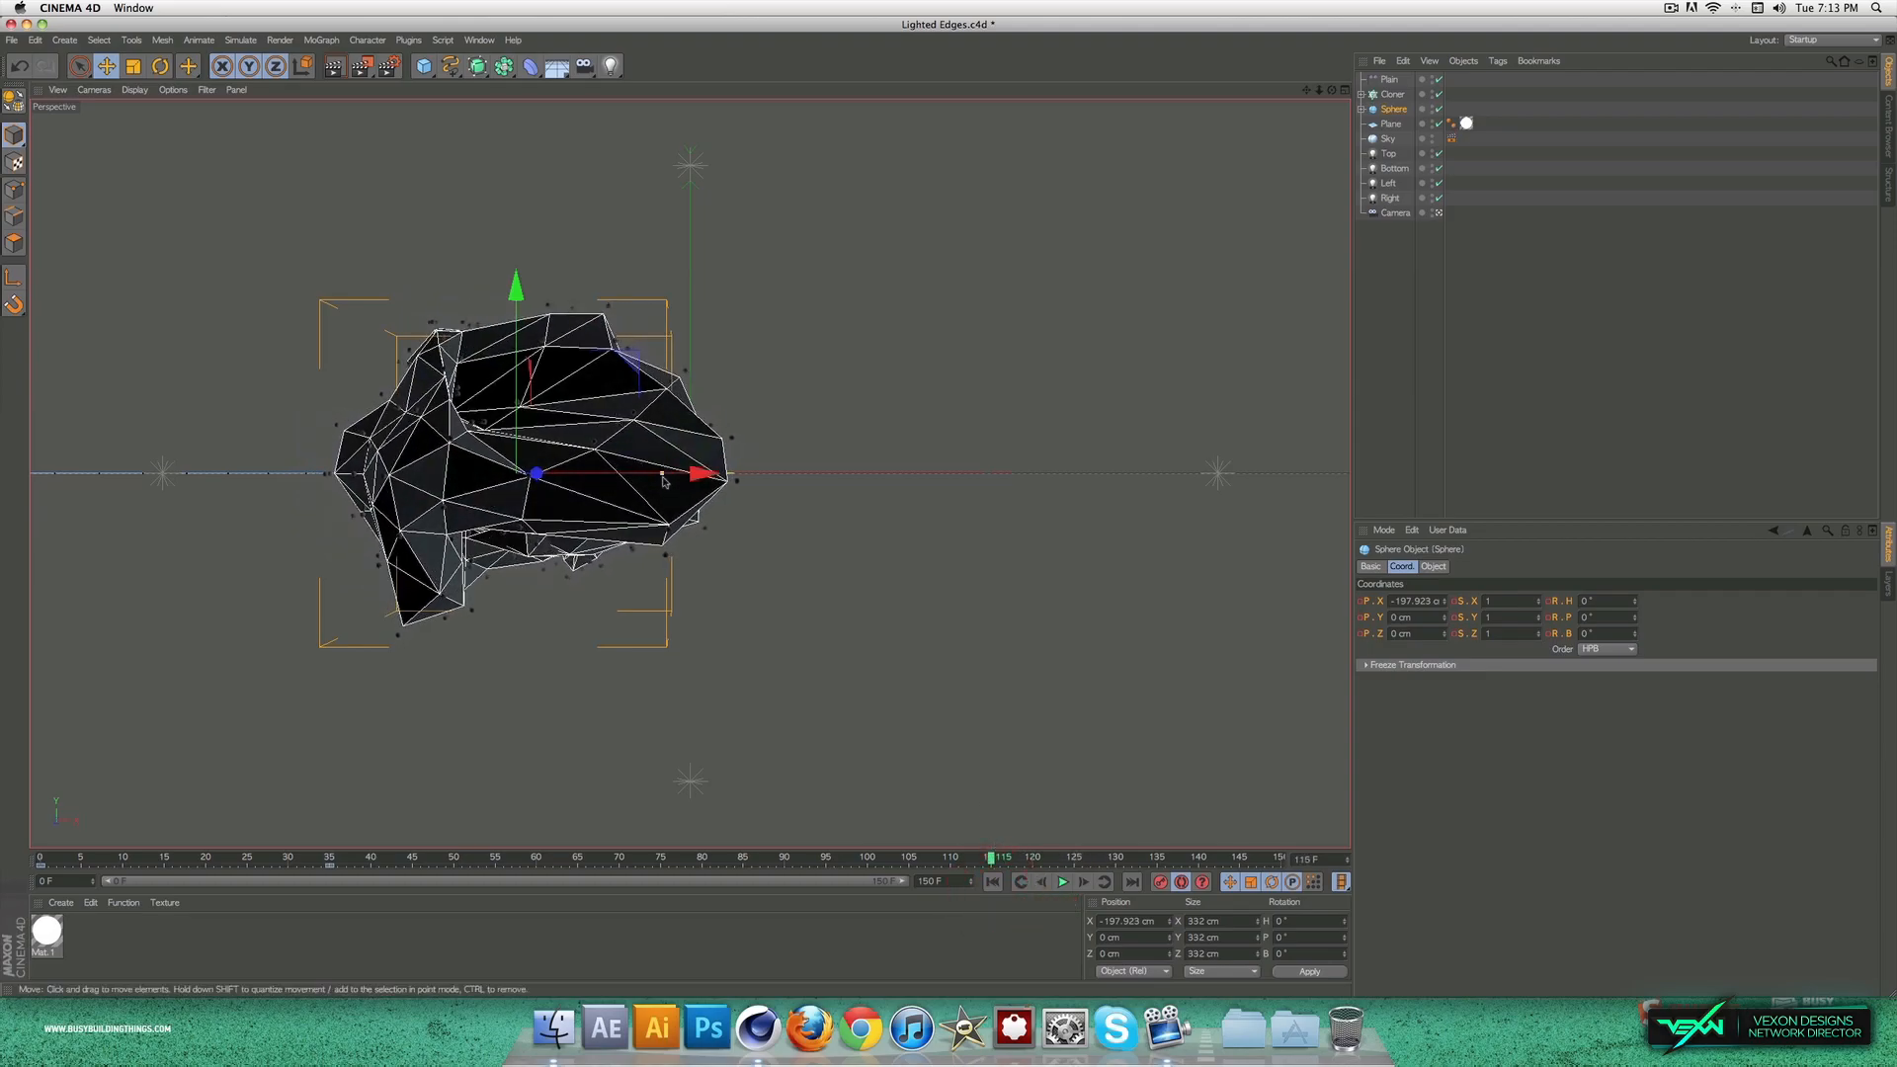
pyautogui.moveTo(701, 475); pyautogui.dragTo(1037, 485)
pyautogui.moveTo(1053, 864); pyautogui.dragTo(1304, 864)
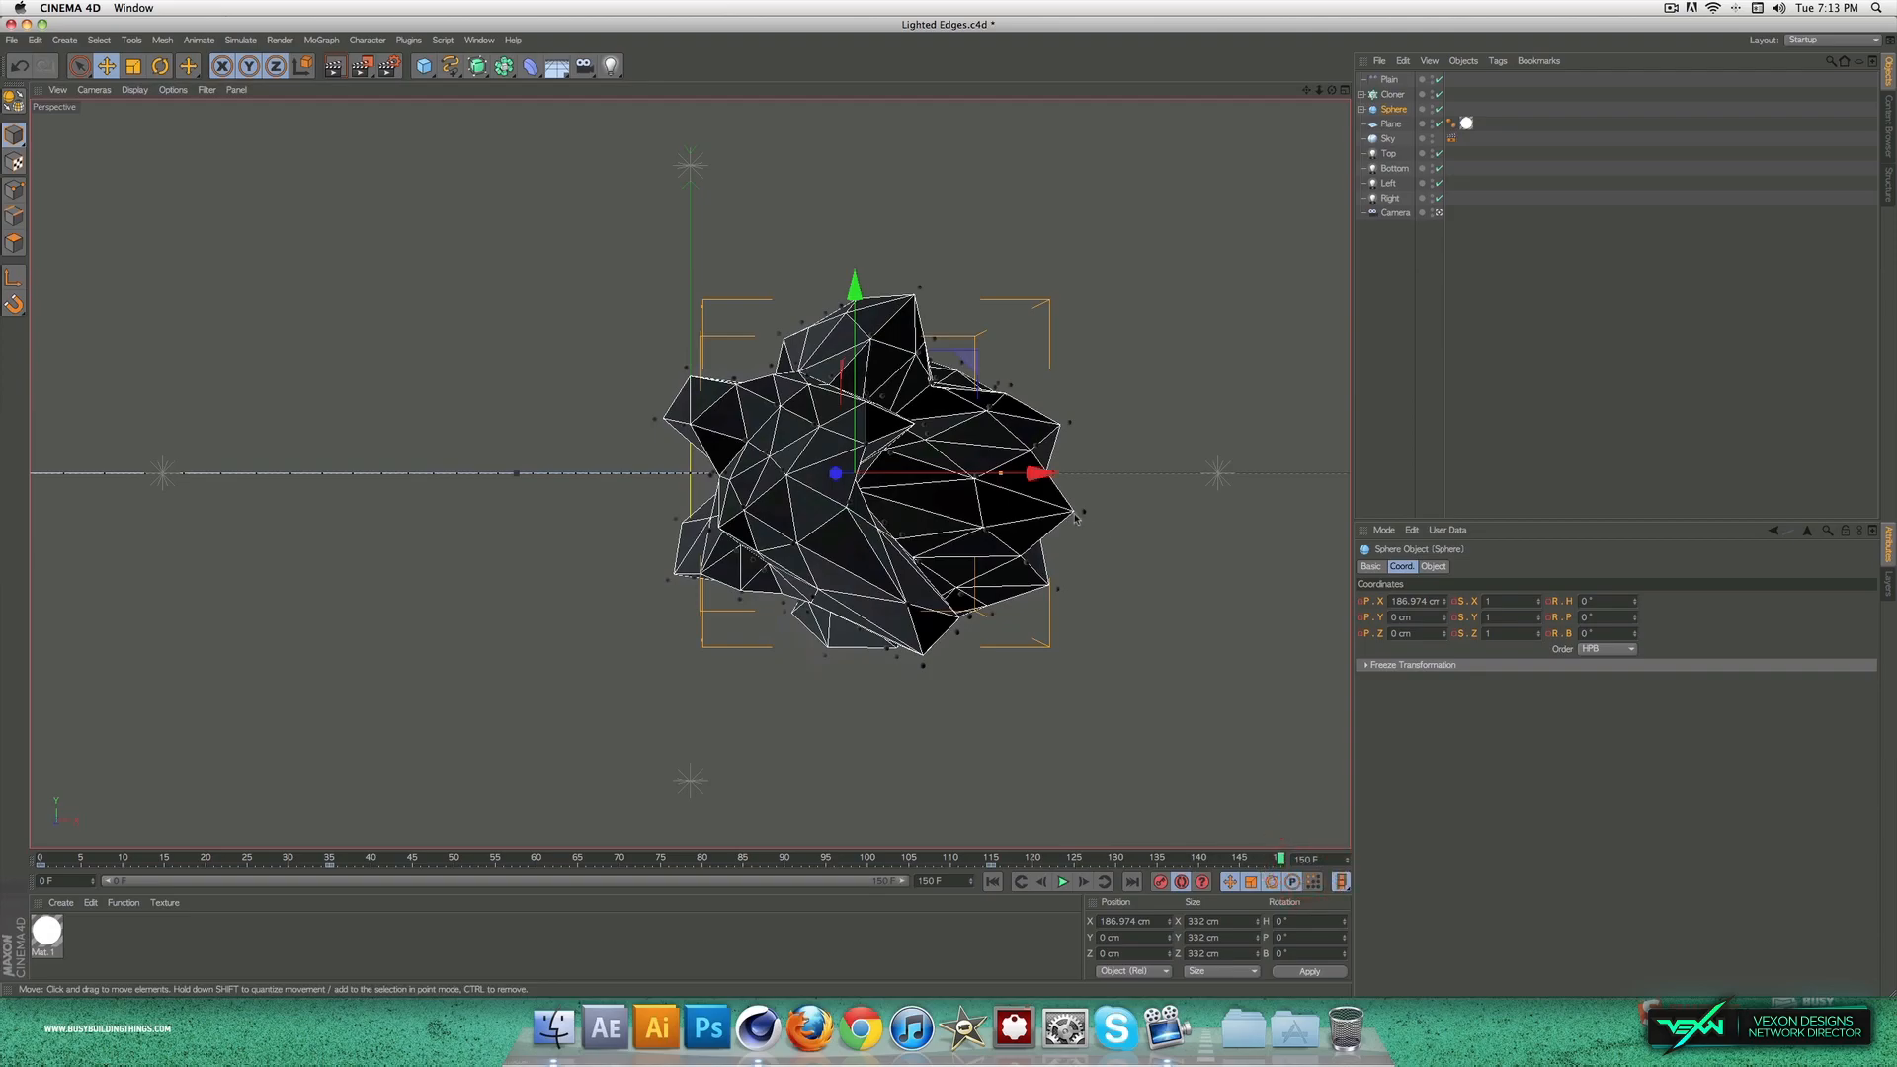
pyautogui.moveTo(1040, 474); pyautogui.dragTo(1349, 476)
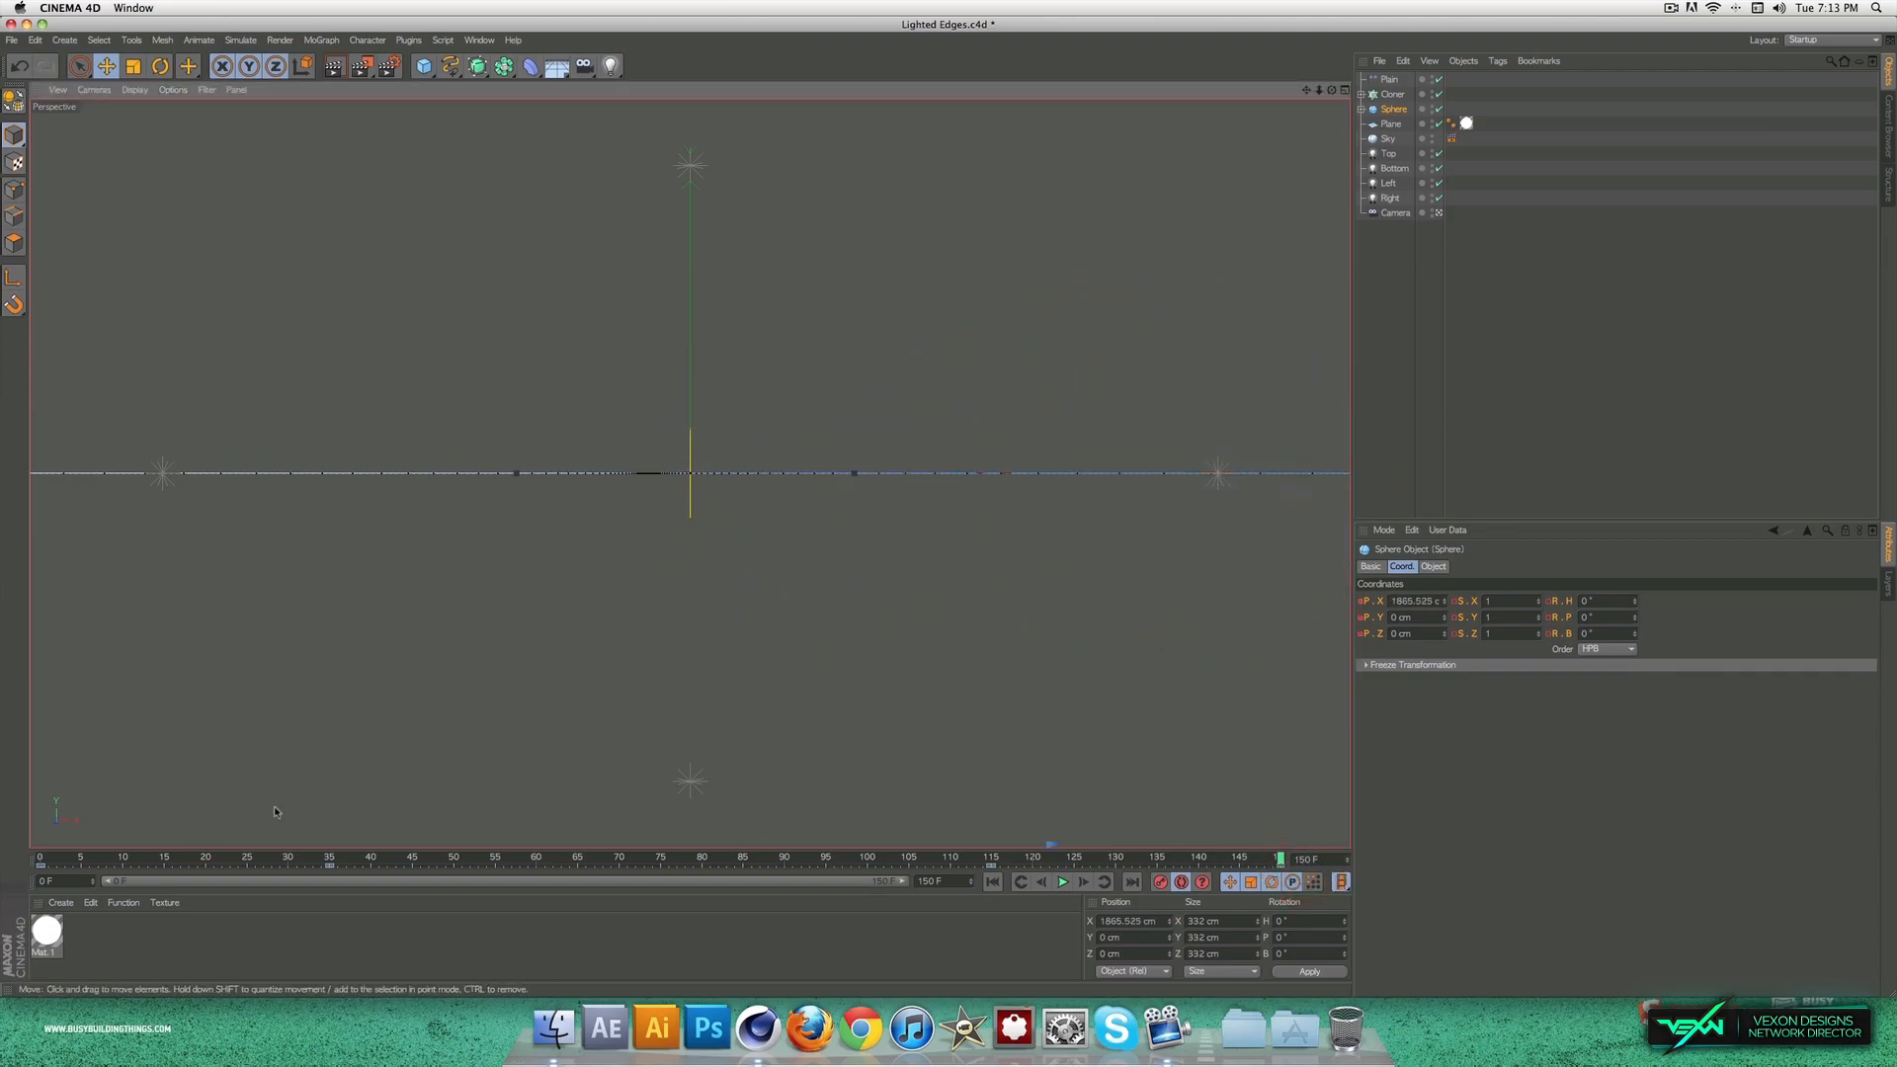
# Step: Deselect the sphere and play the animation from frame 0 to check its movement across the view
pyautogui.click(1588, 483)
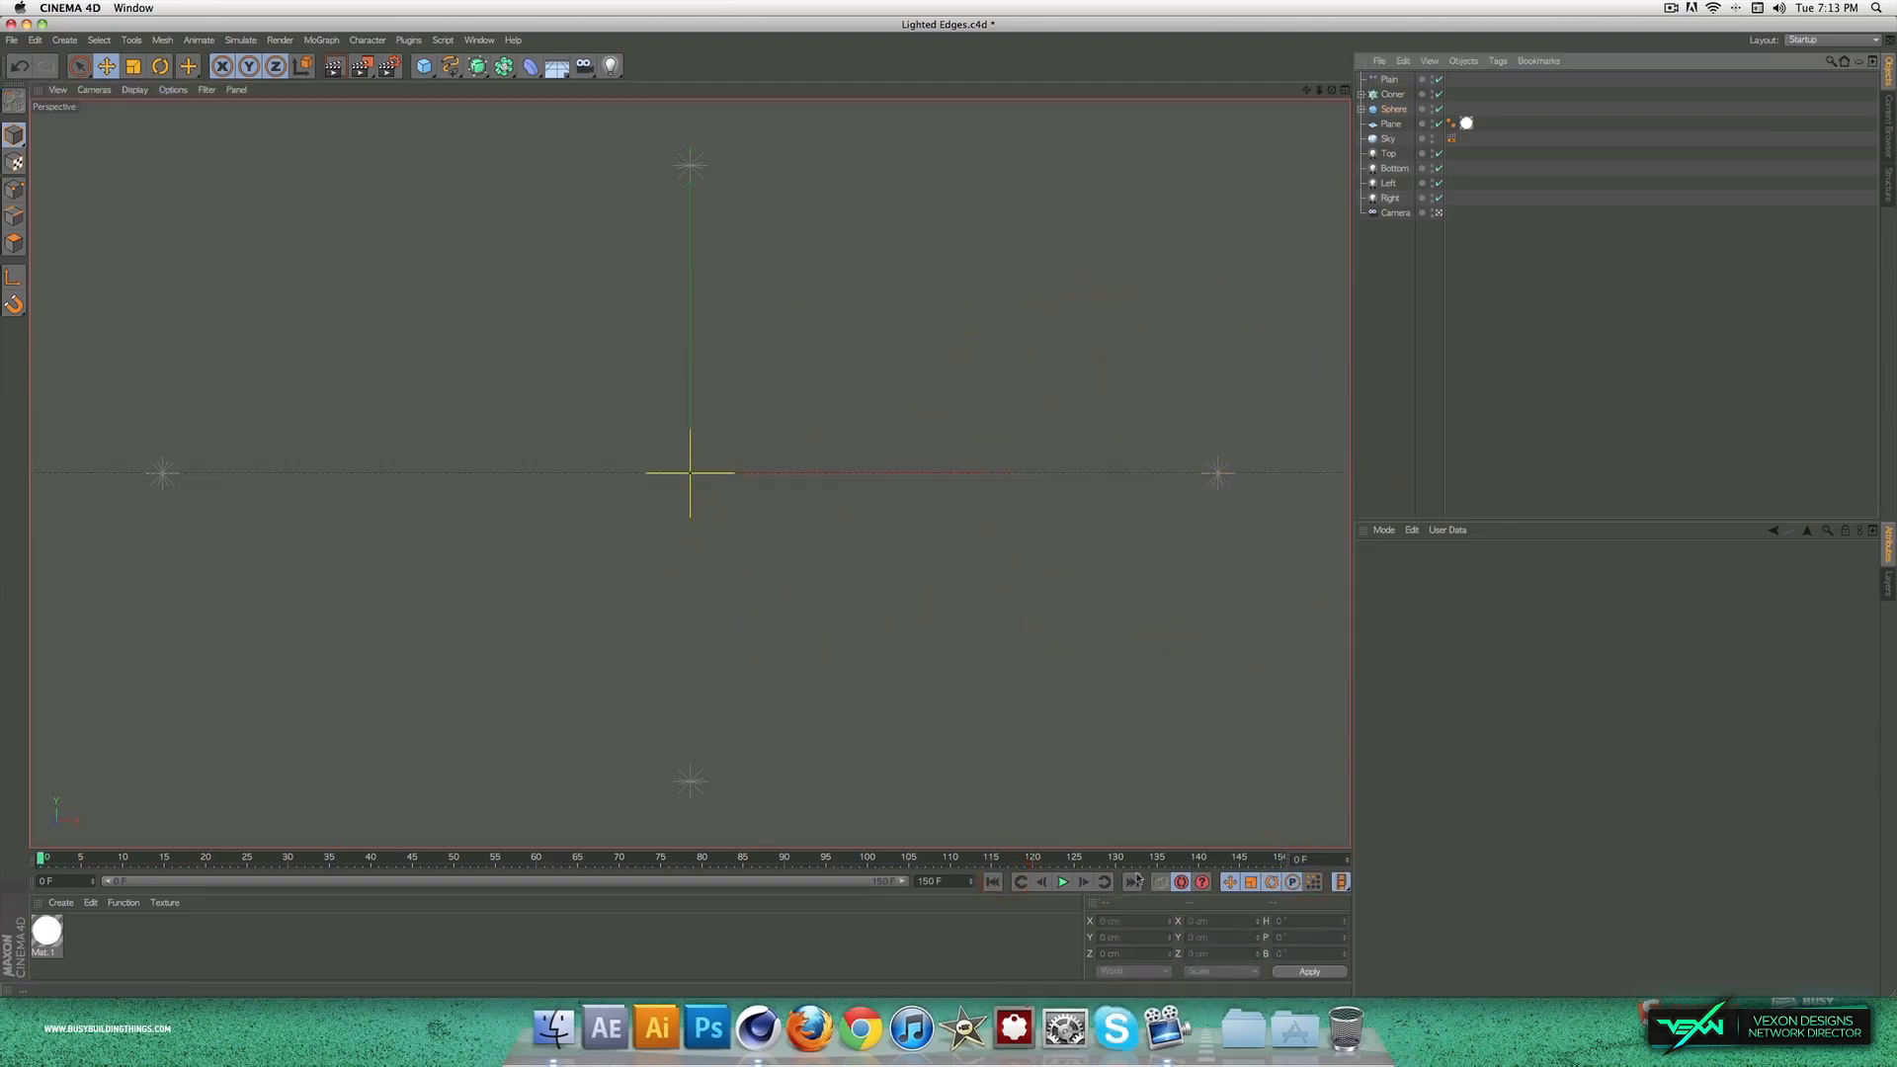
pyautogui.click(1070, 886)
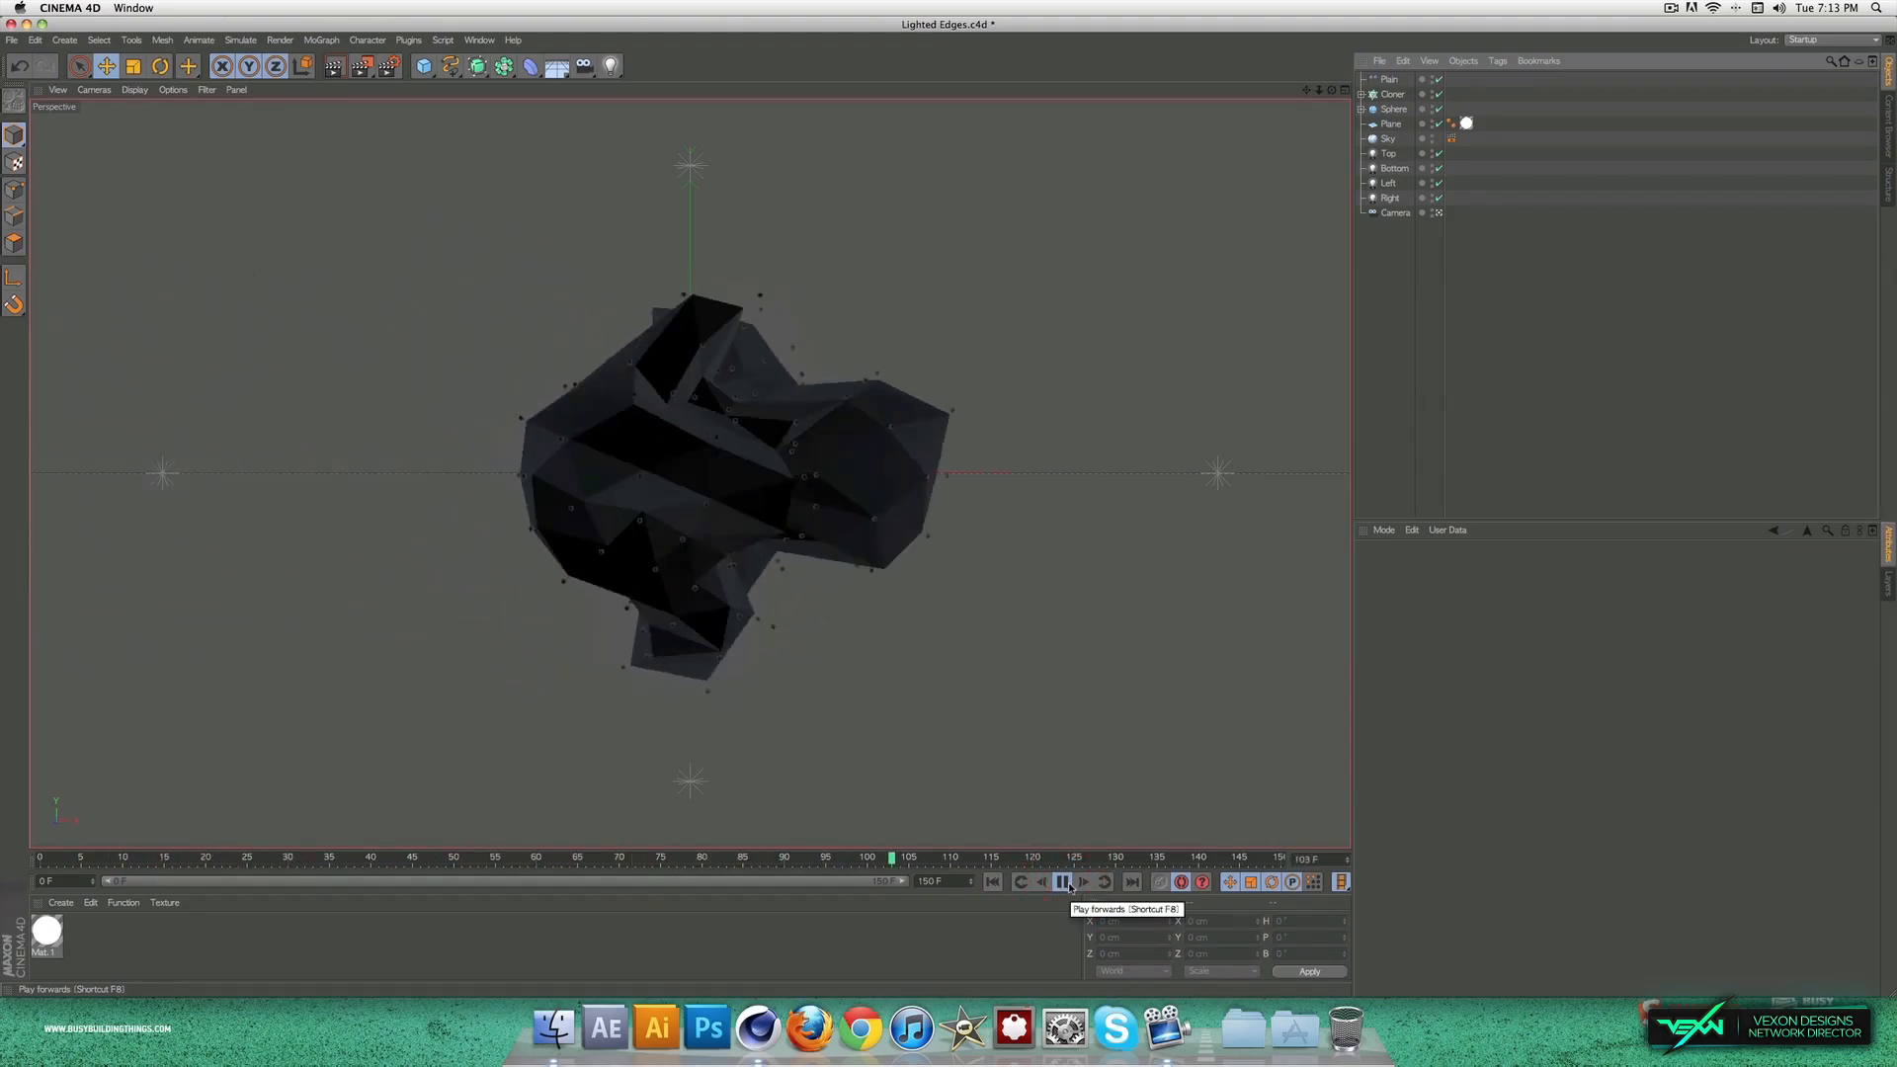
pyautogui.click(1065, 883)
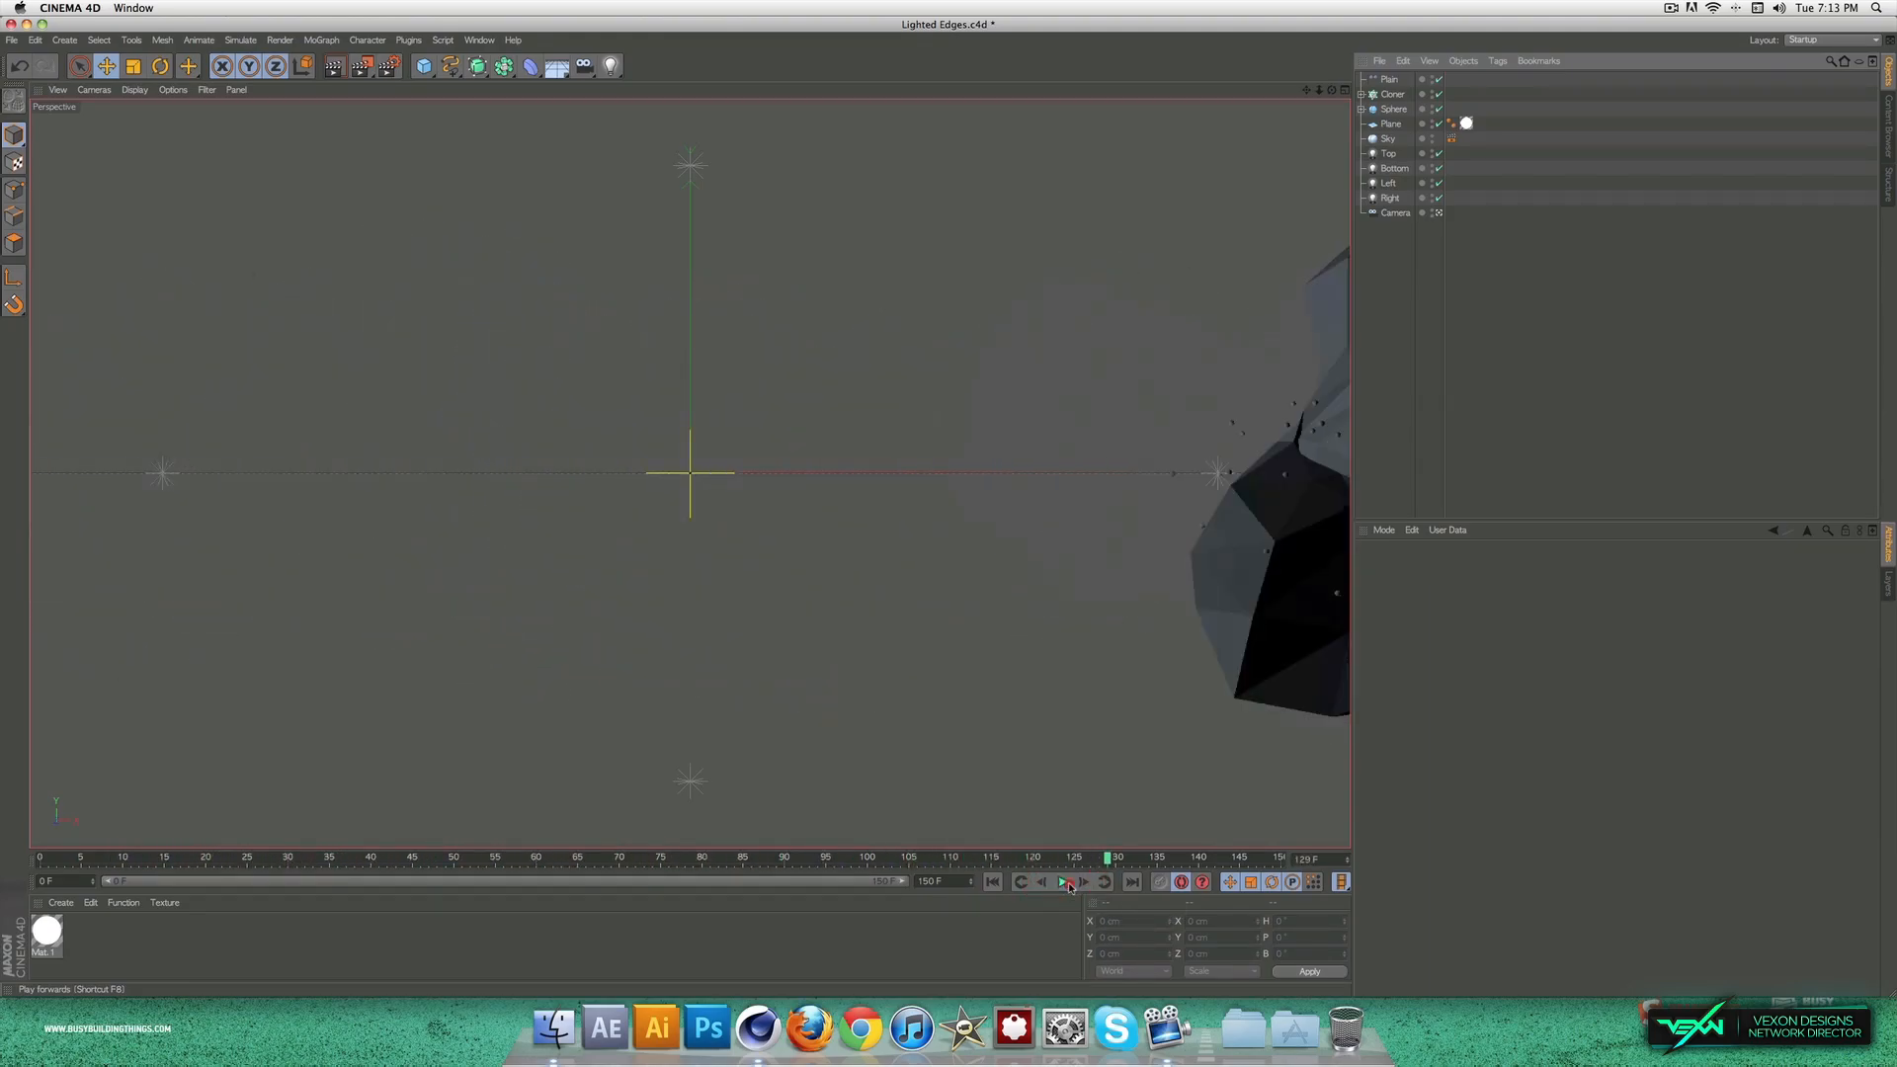
# Step: Keyframe the camera at its starting position on frame 0 and again at about frame 41
pyautogui.click(1396, 212)
pyautogui.moveTo(1107, 859); pyautogui.dragTo(370, 924)
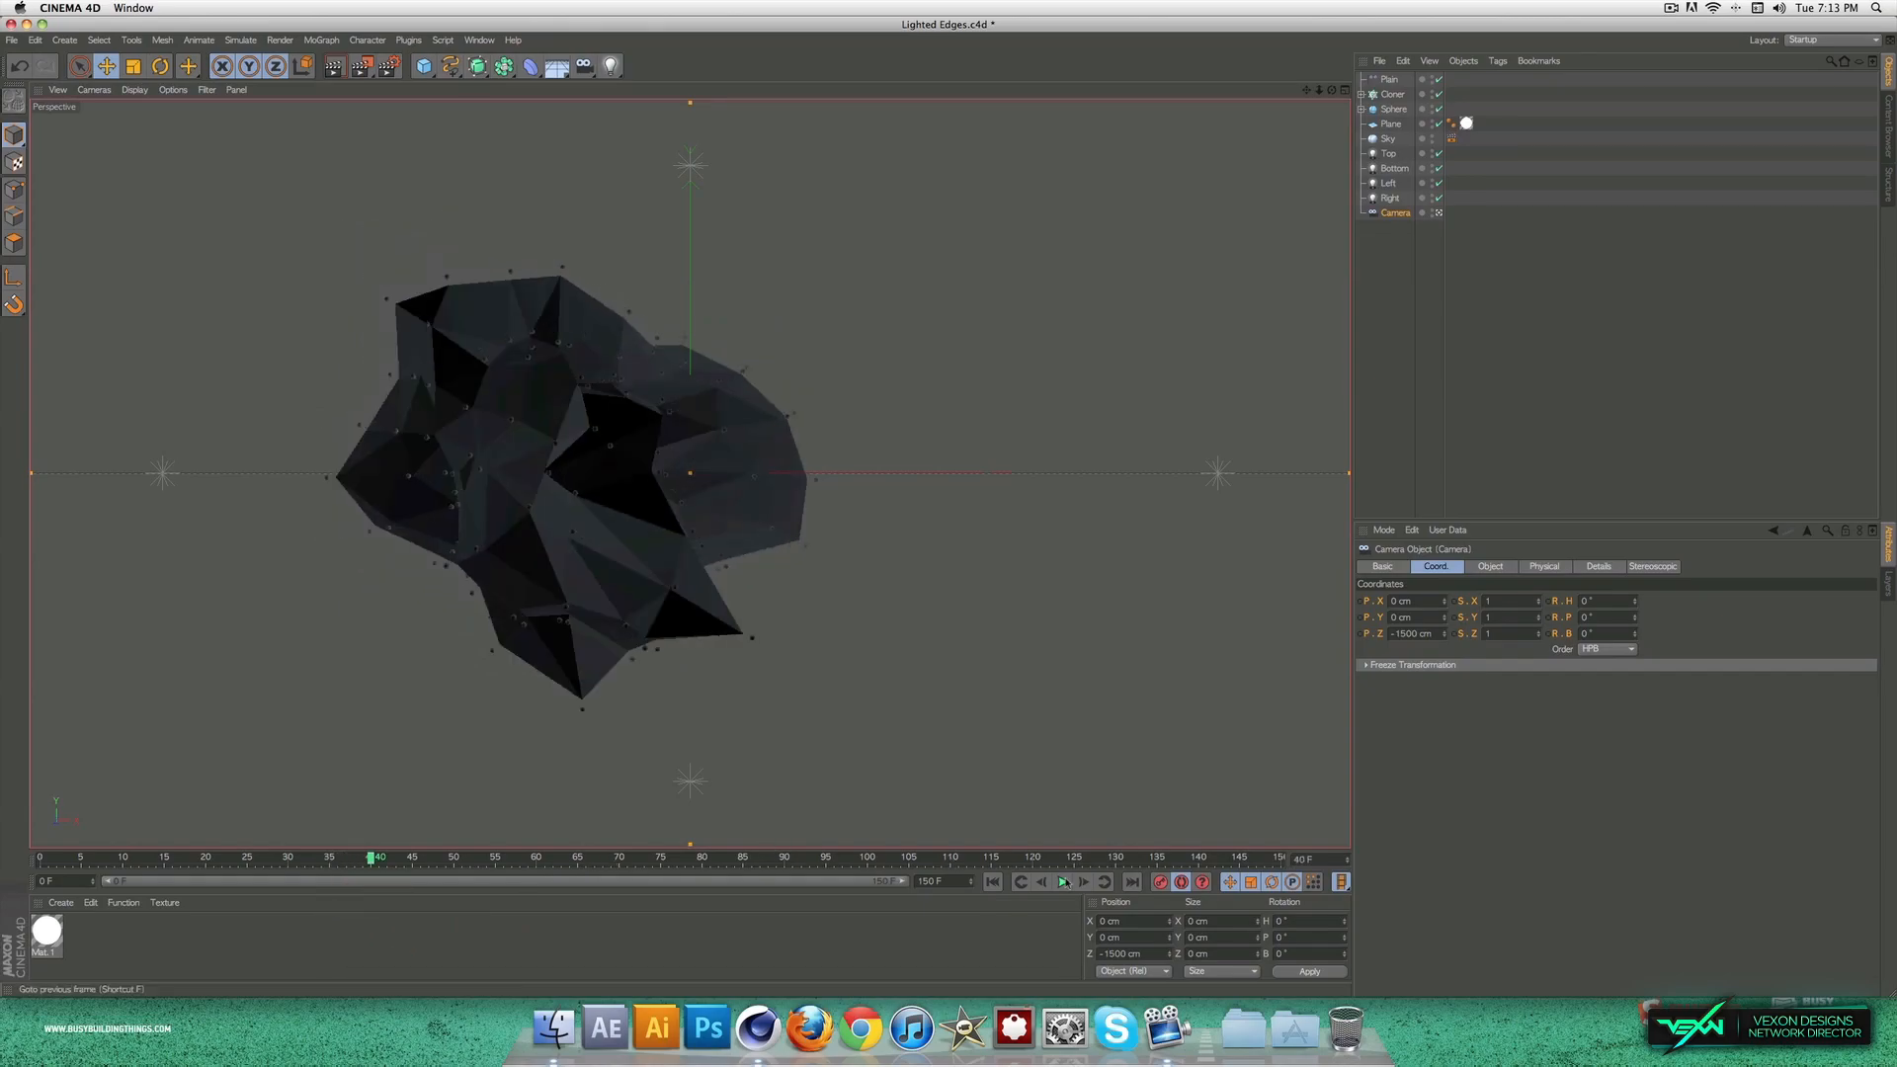
pyautogui.click(333, 858)
pyautogui.moveTo(333, 857); pyautogui.dragTo(37, 878)
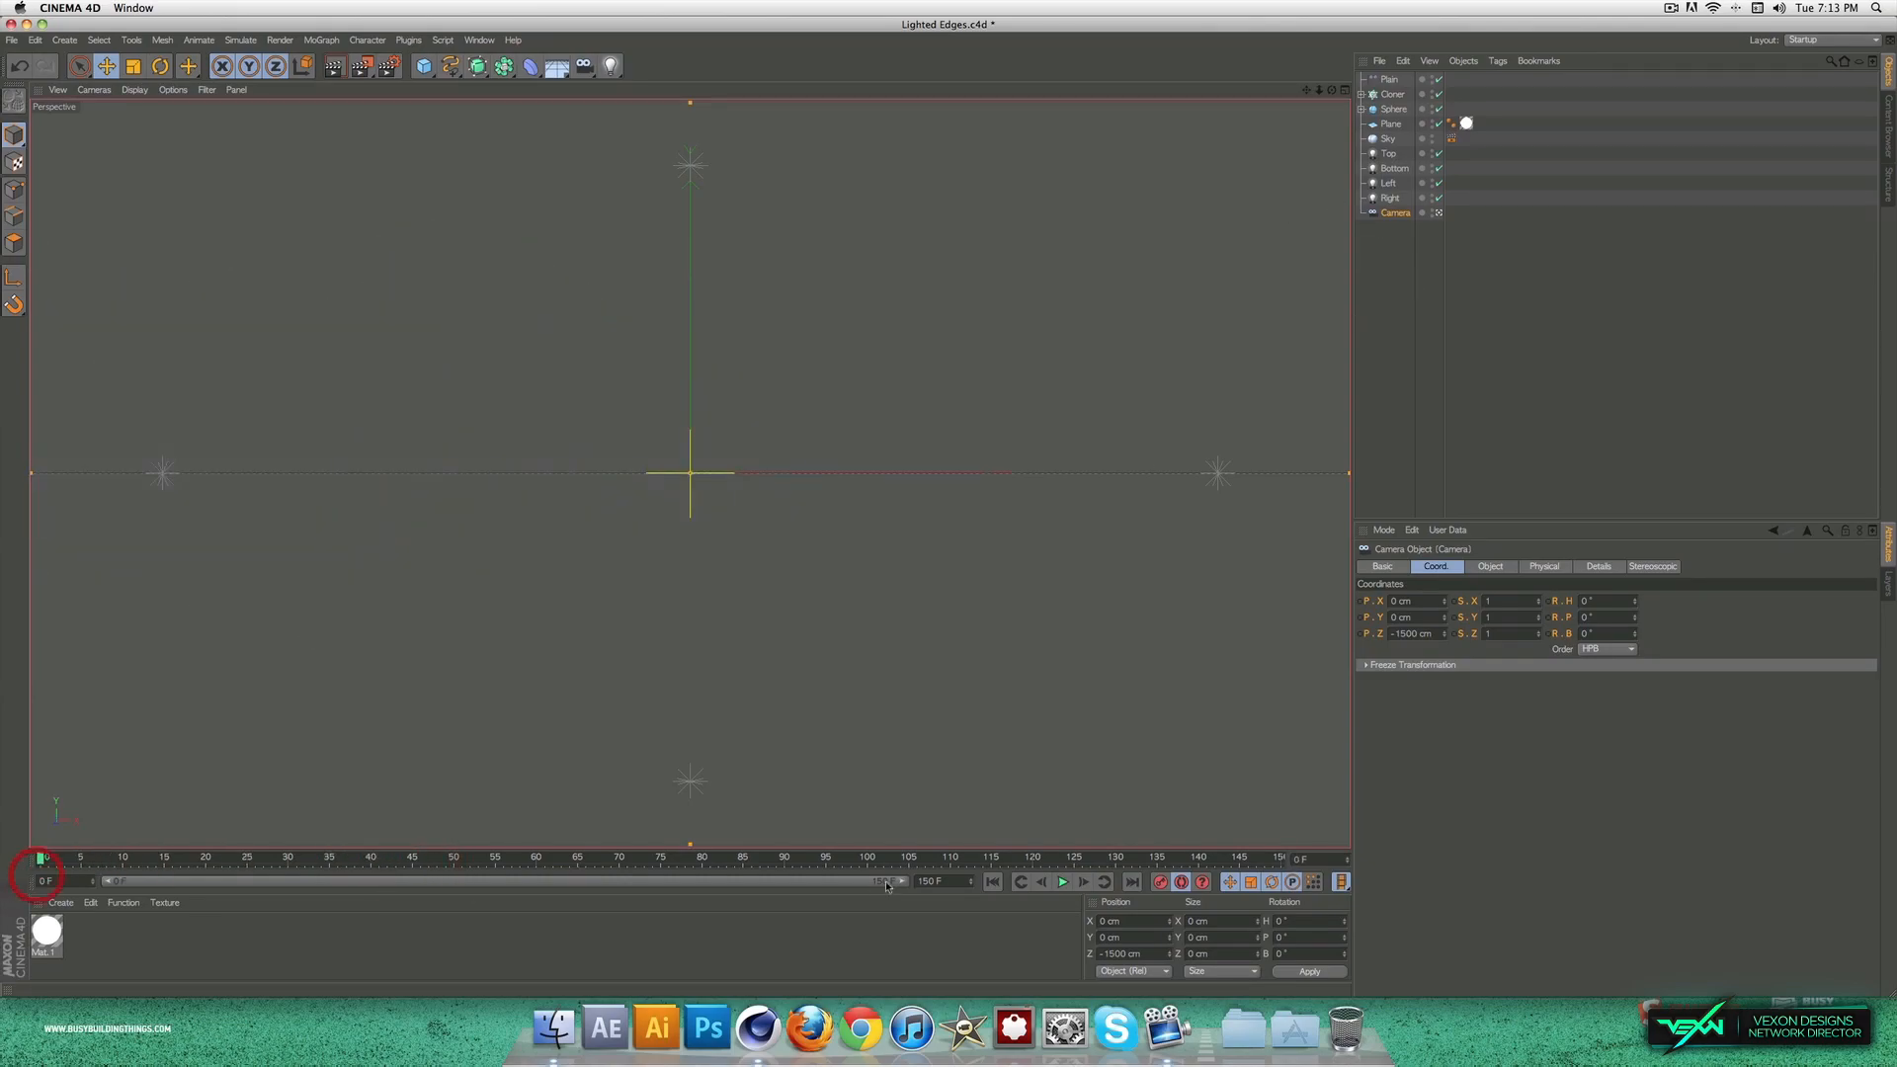
pyautogui.click(1160, 882)
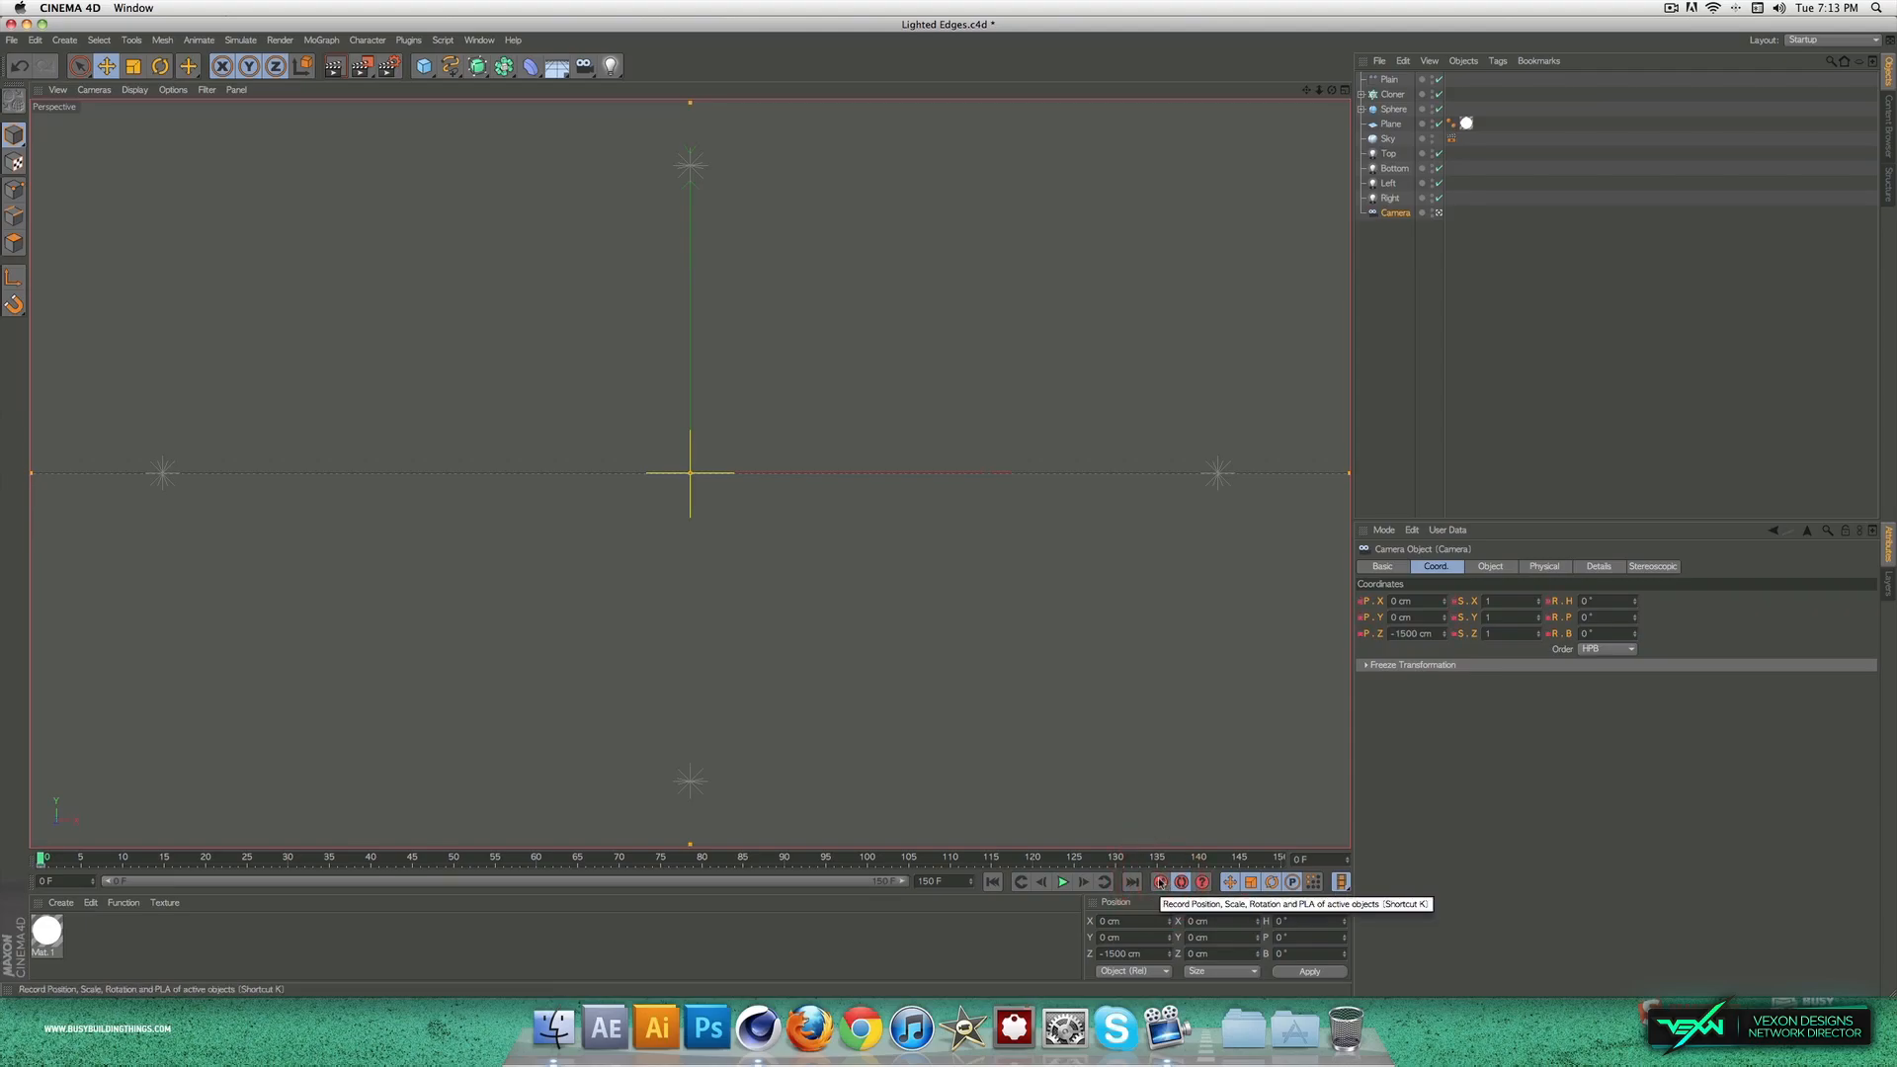
pyautogui.press('g')
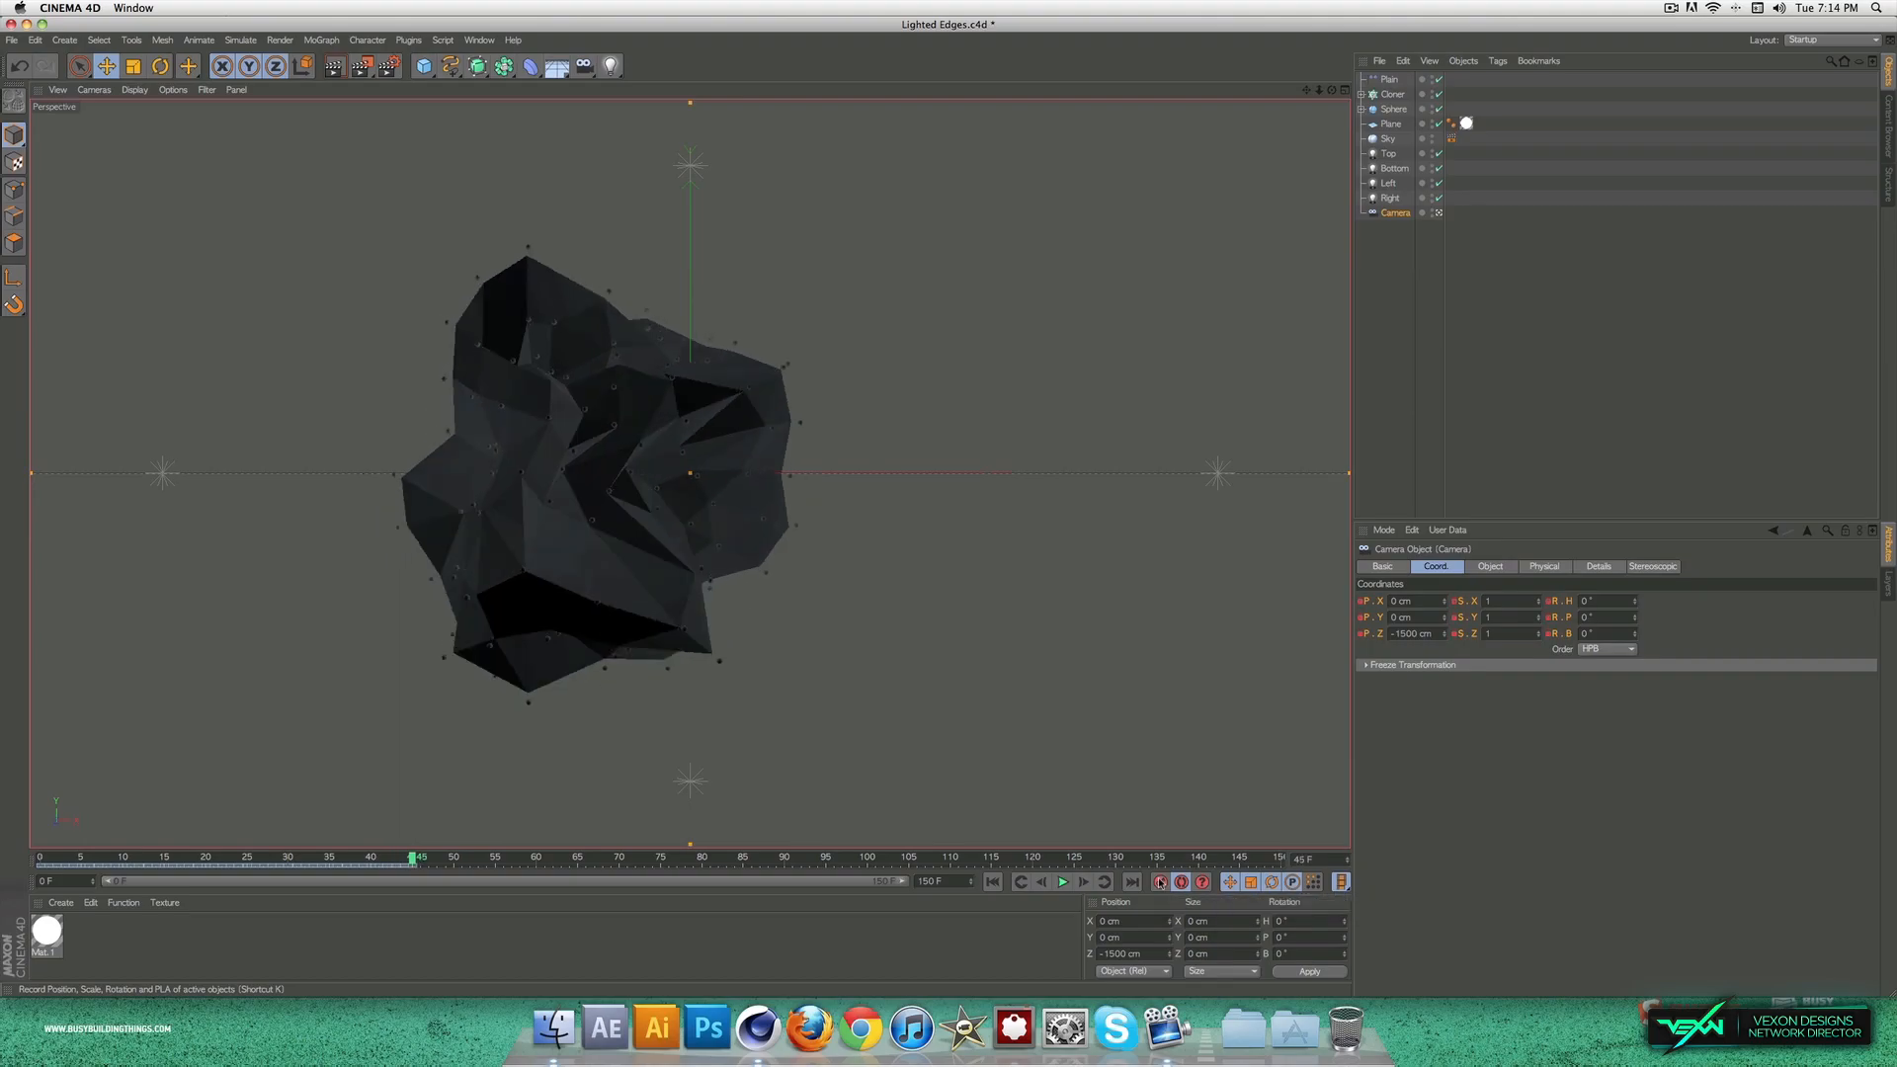
pyautogui.moveTo(374, 874); pyautogui.dragTo(192, 830)
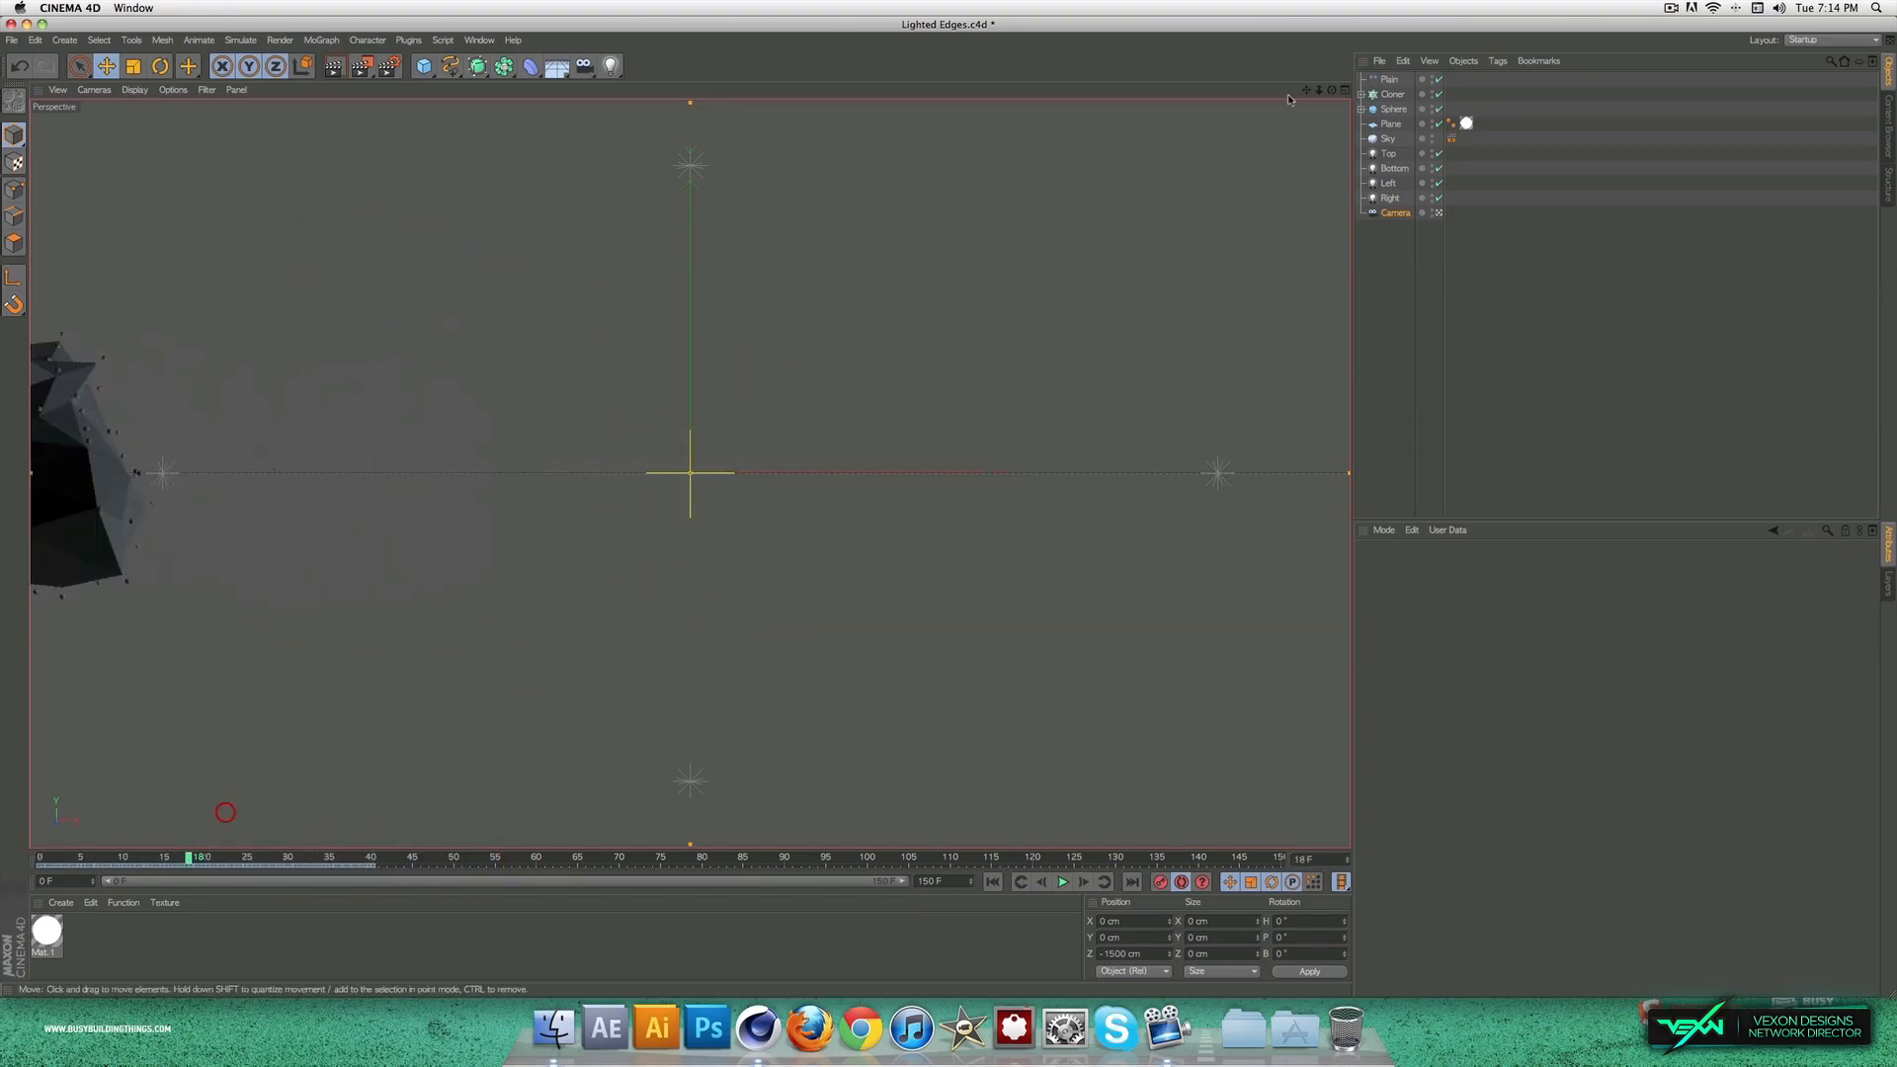
pyautogui.click(1392, 80)
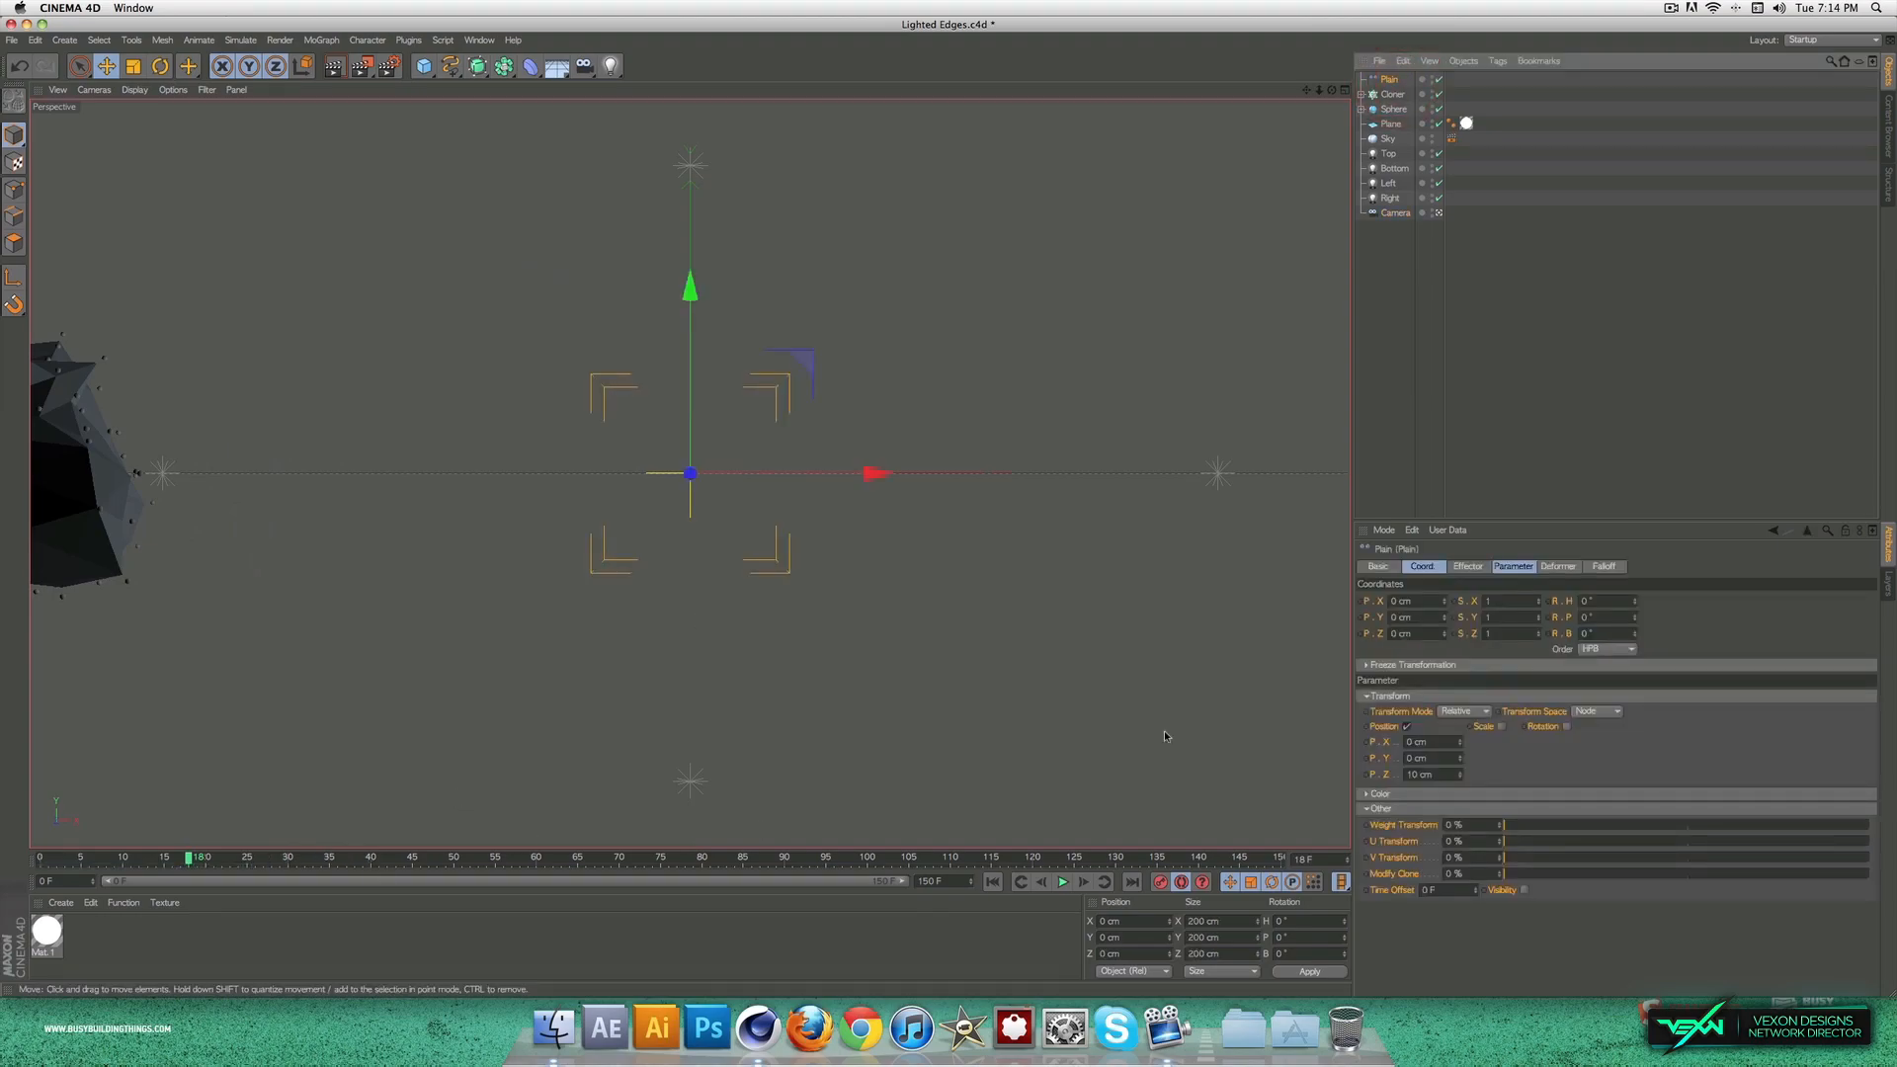
pyautogui.click(1392, 95)
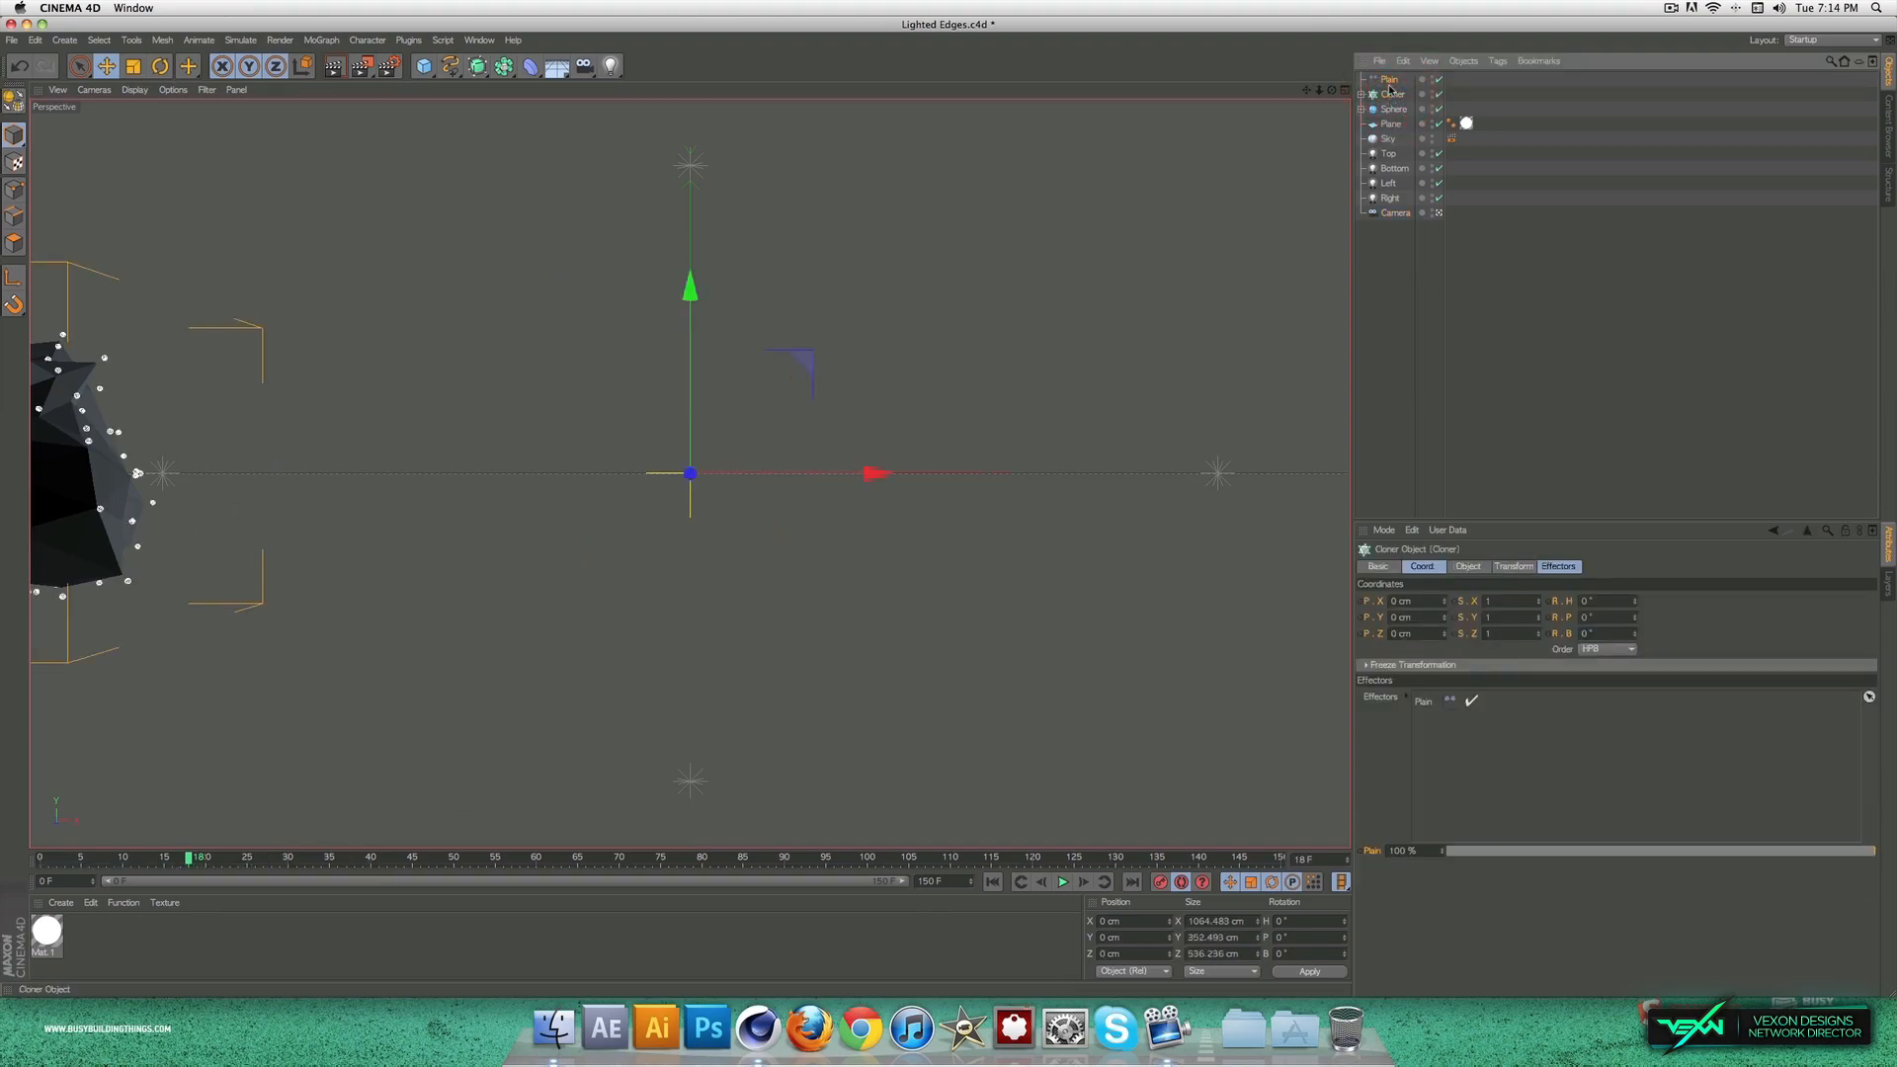
pyautogui.click(1389, 81)
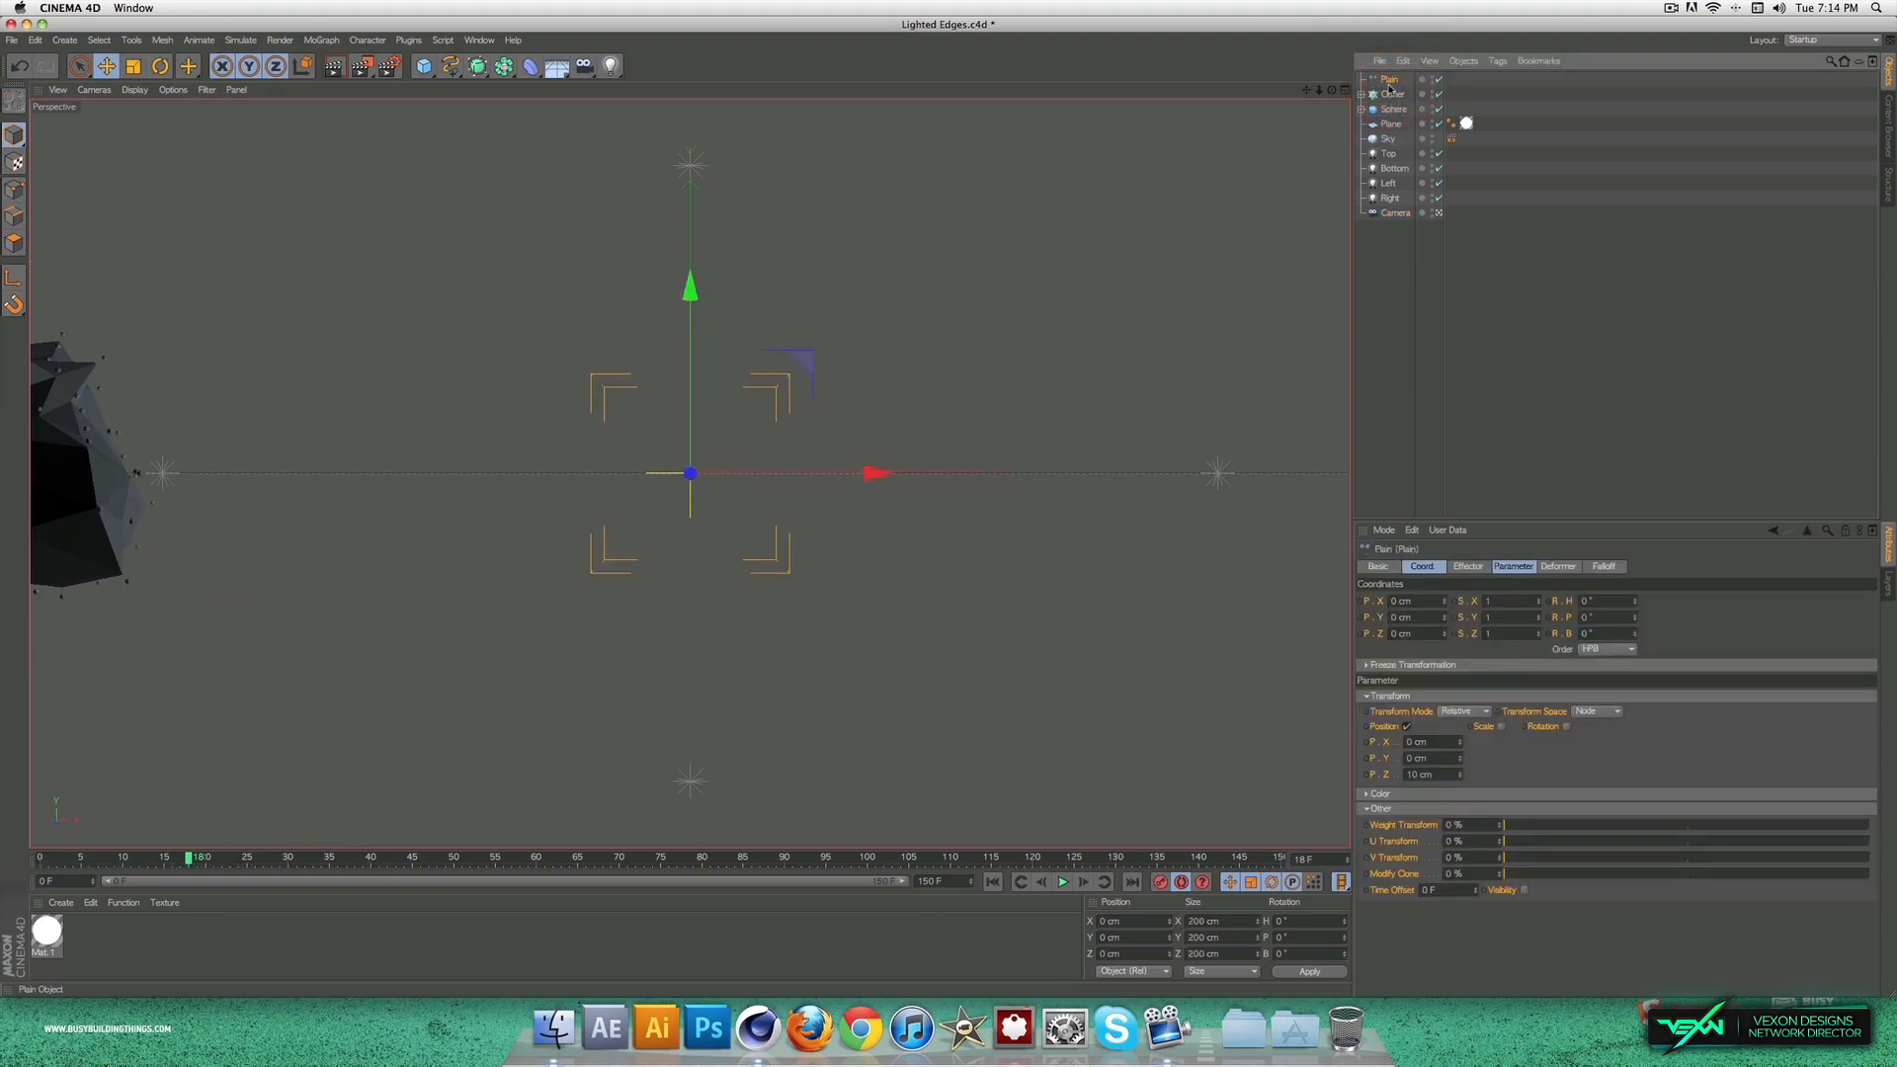
pyautogui.click(1543, 409)
pyautogui.click(1393, 95)
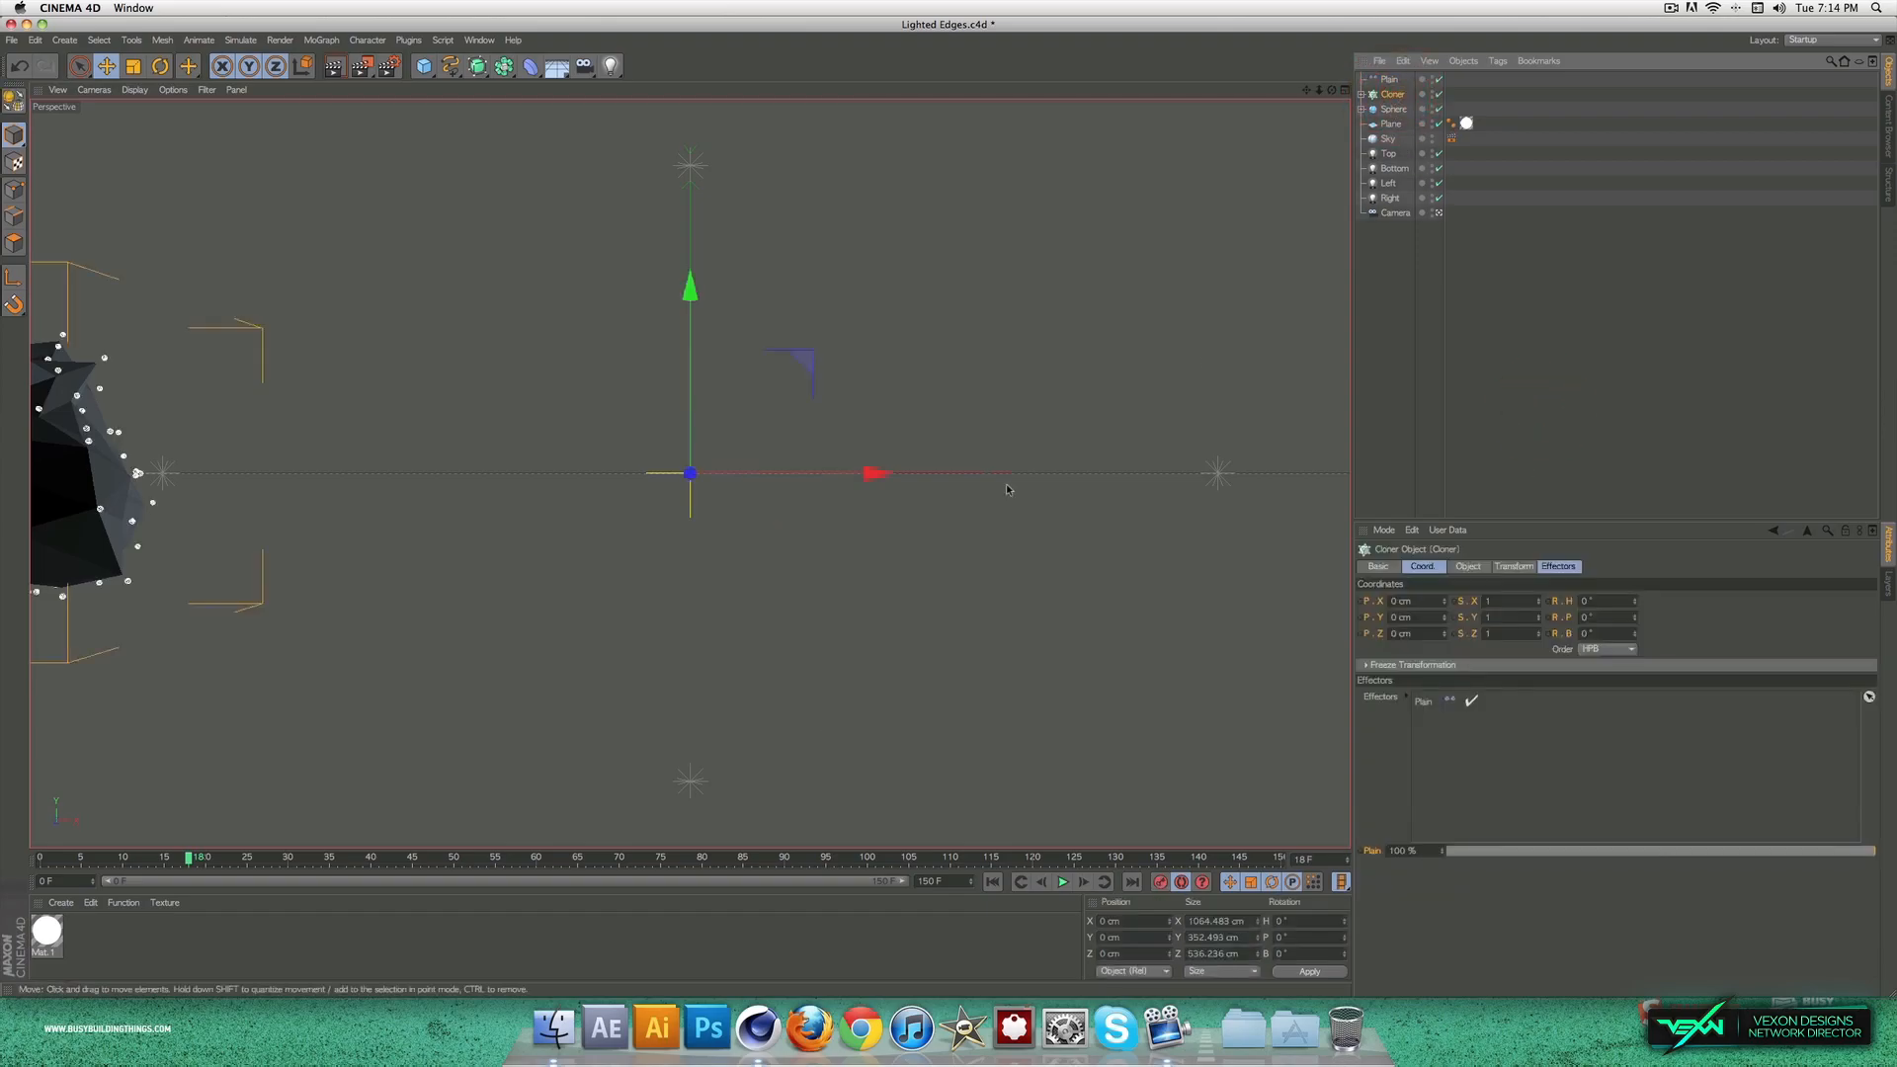
pyautogui.click(607, 786)
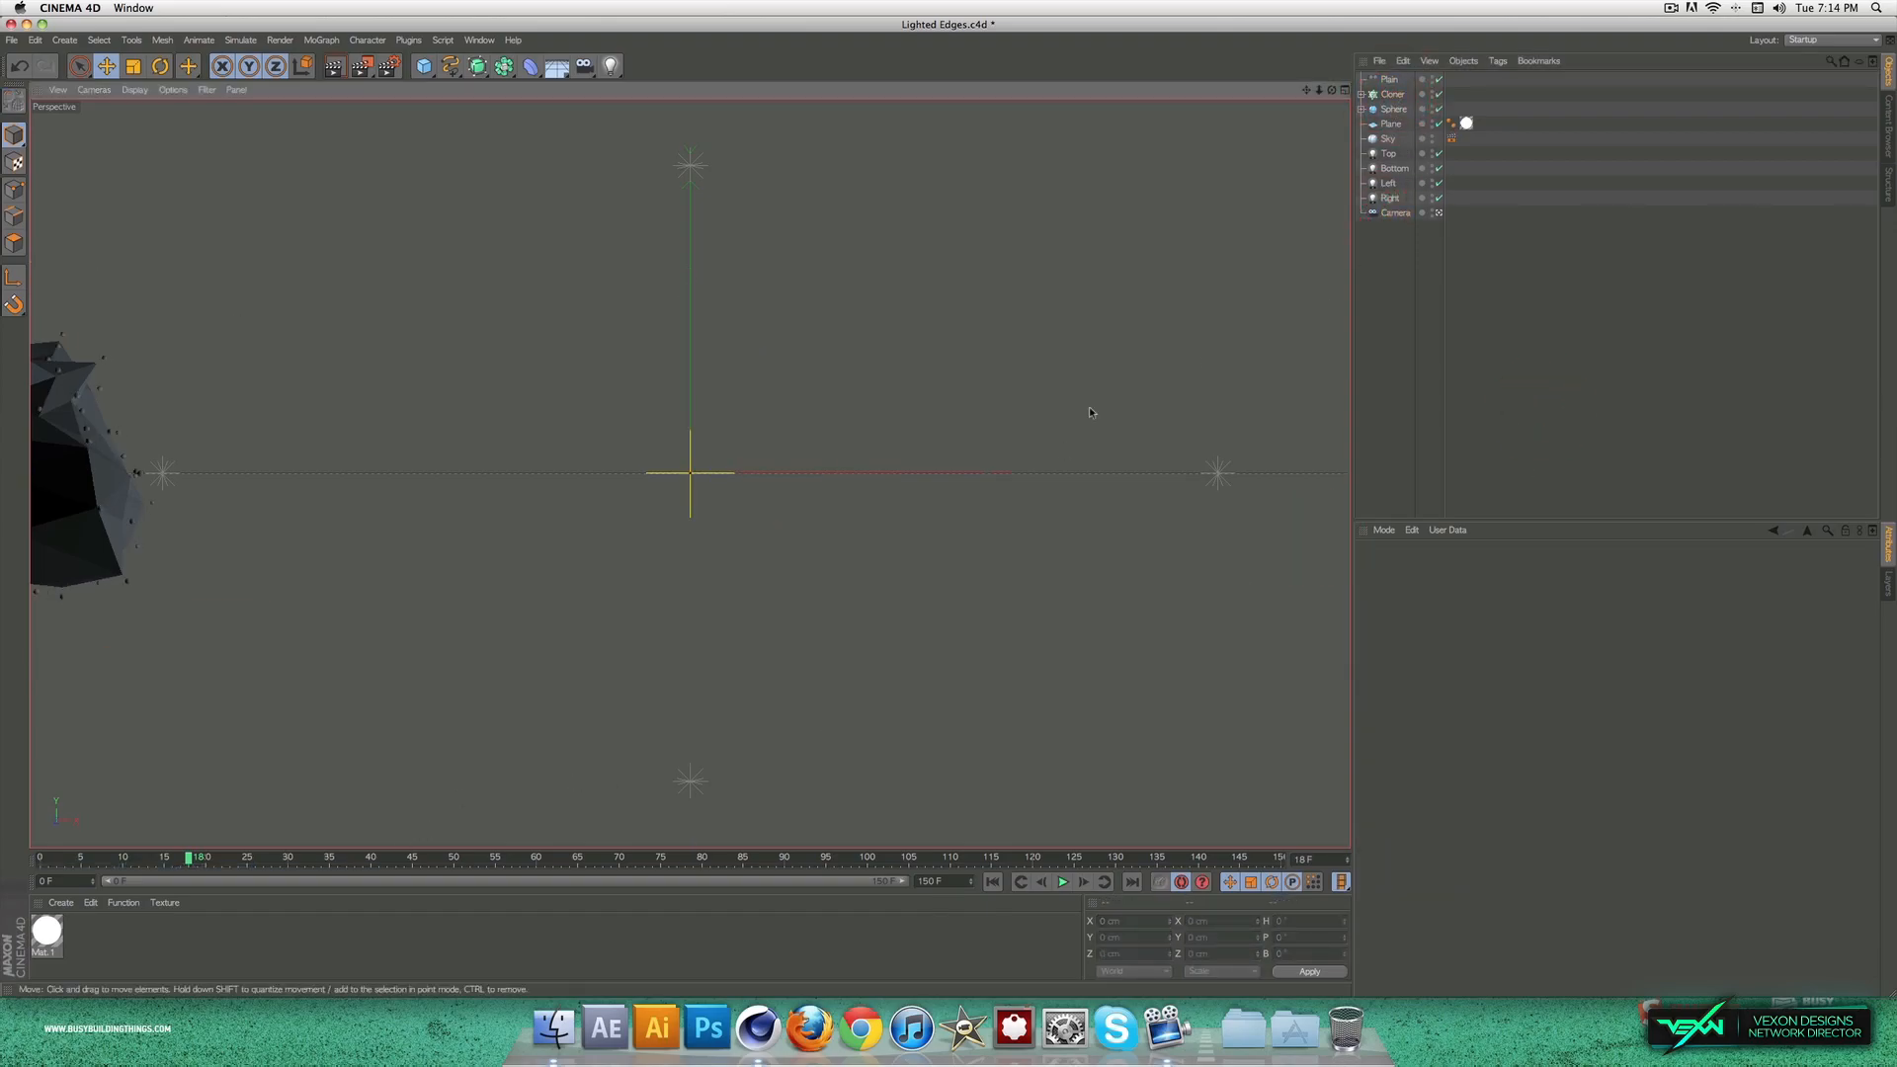
# Step: Move the camera close to the sphere by frame 101, at about X 439, Y 31, Z -390 cm, heading 23.1° and pitch -2.7°
pyautogui.click(1394, 213)
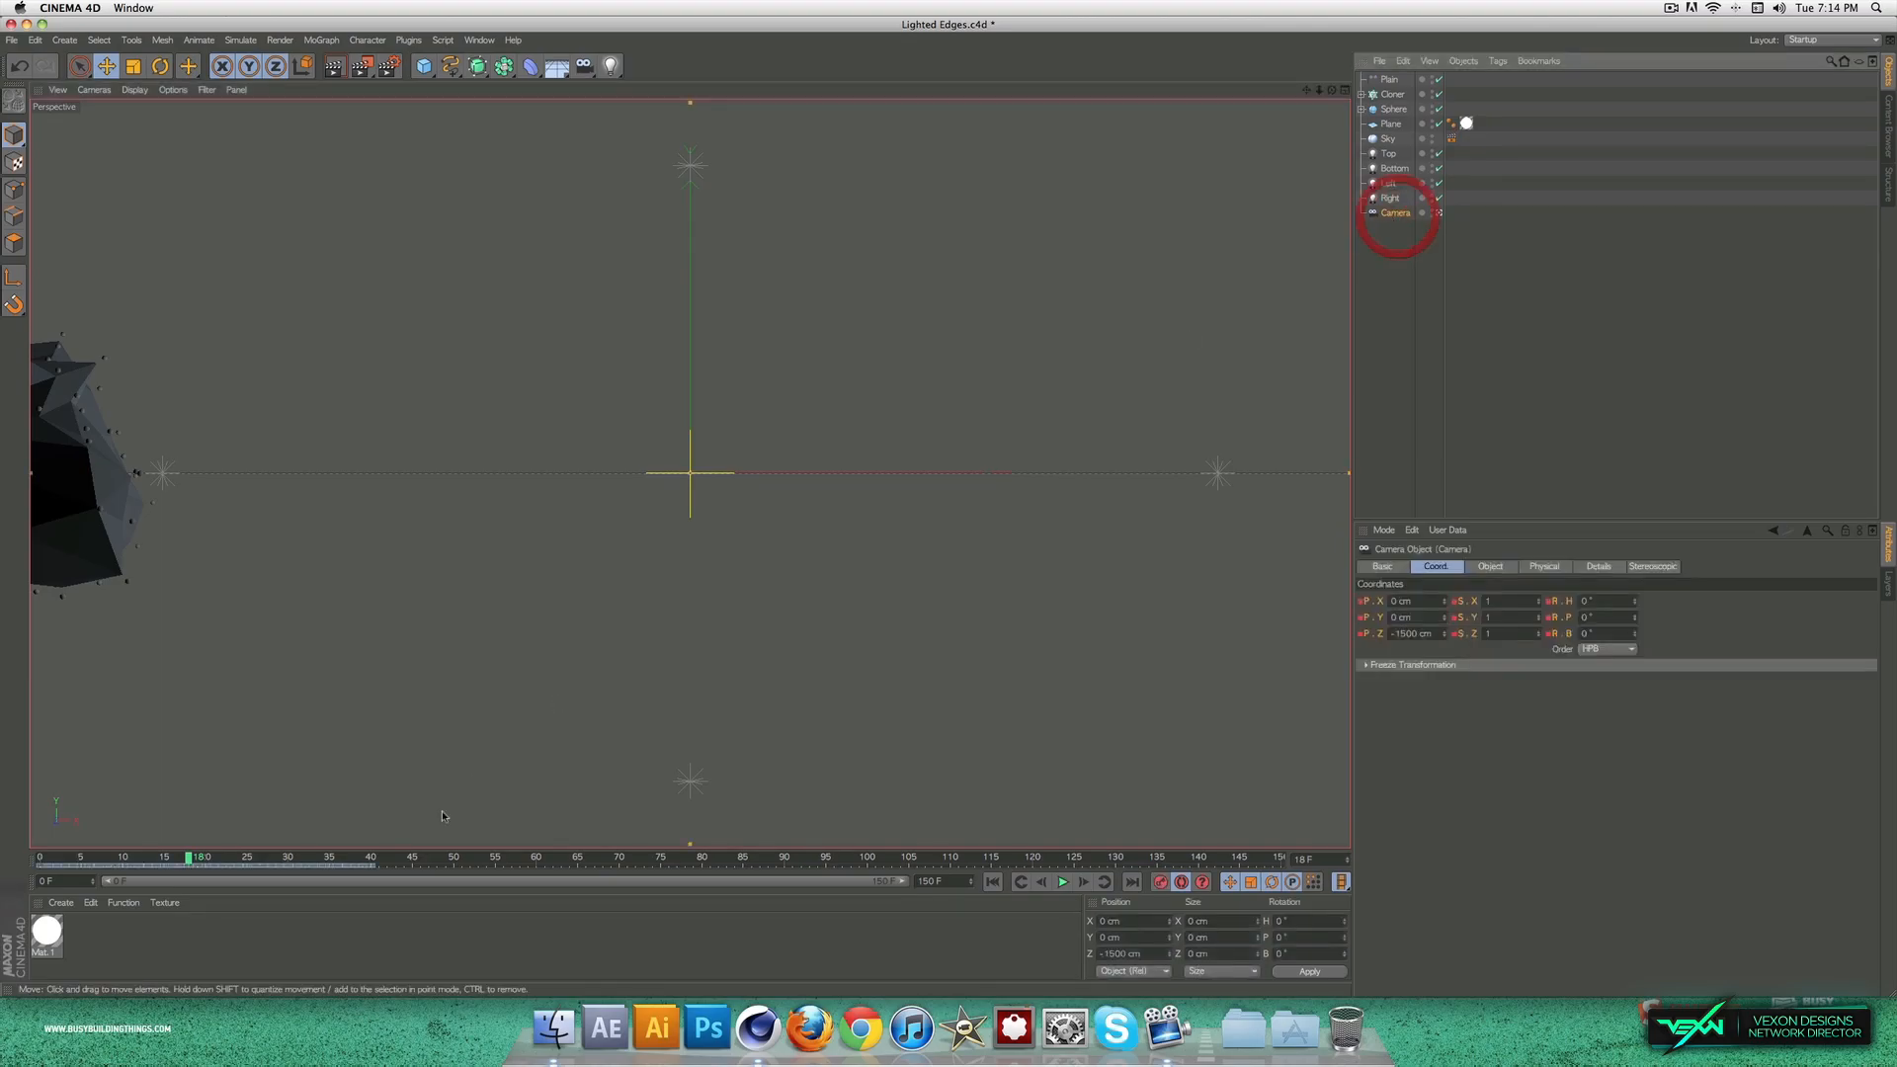
pyautogui.click(376, 860)
pyautogui.click(1498, 567)
pyautogui.click(1438, 566)
pyautogui.click(1494, 566)
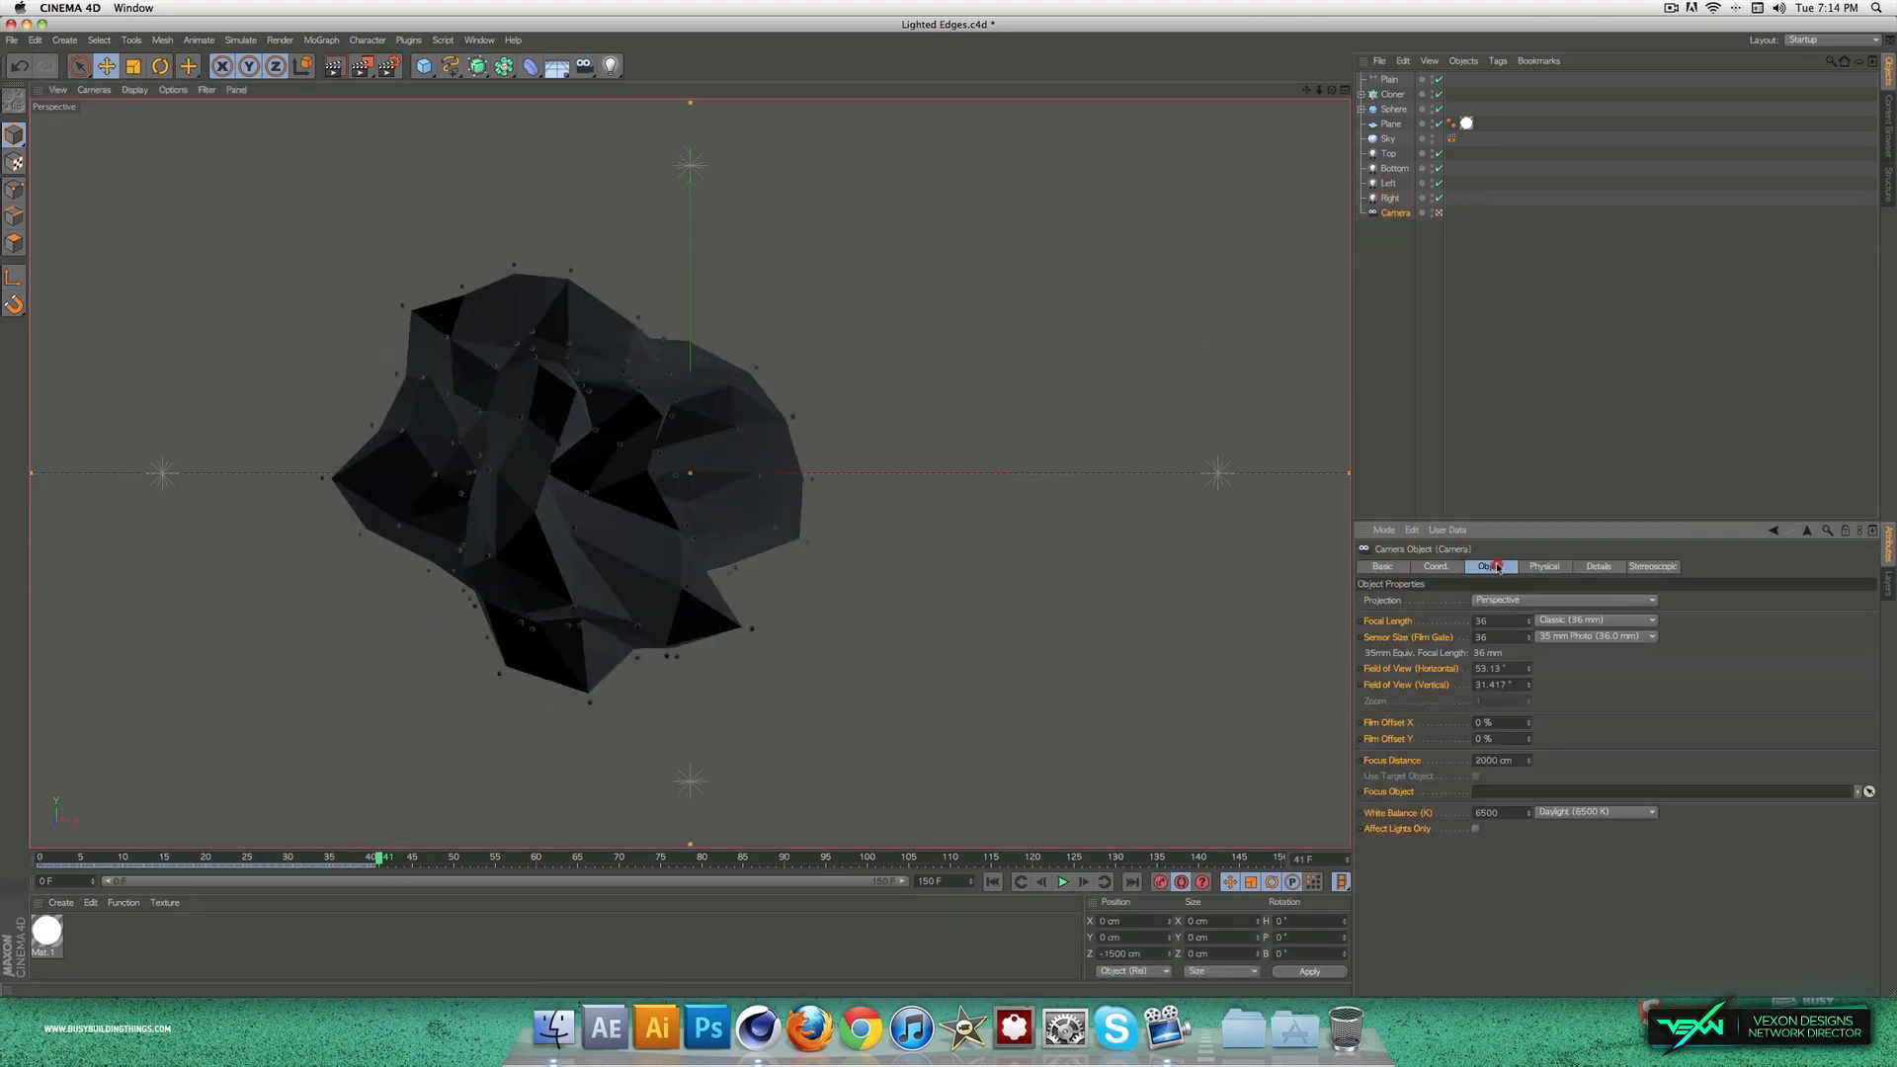
pyautogui.click(1435, 566)
pyautogui.moveTo(1318, 90); pyautogui.dragTo(1408, 81)
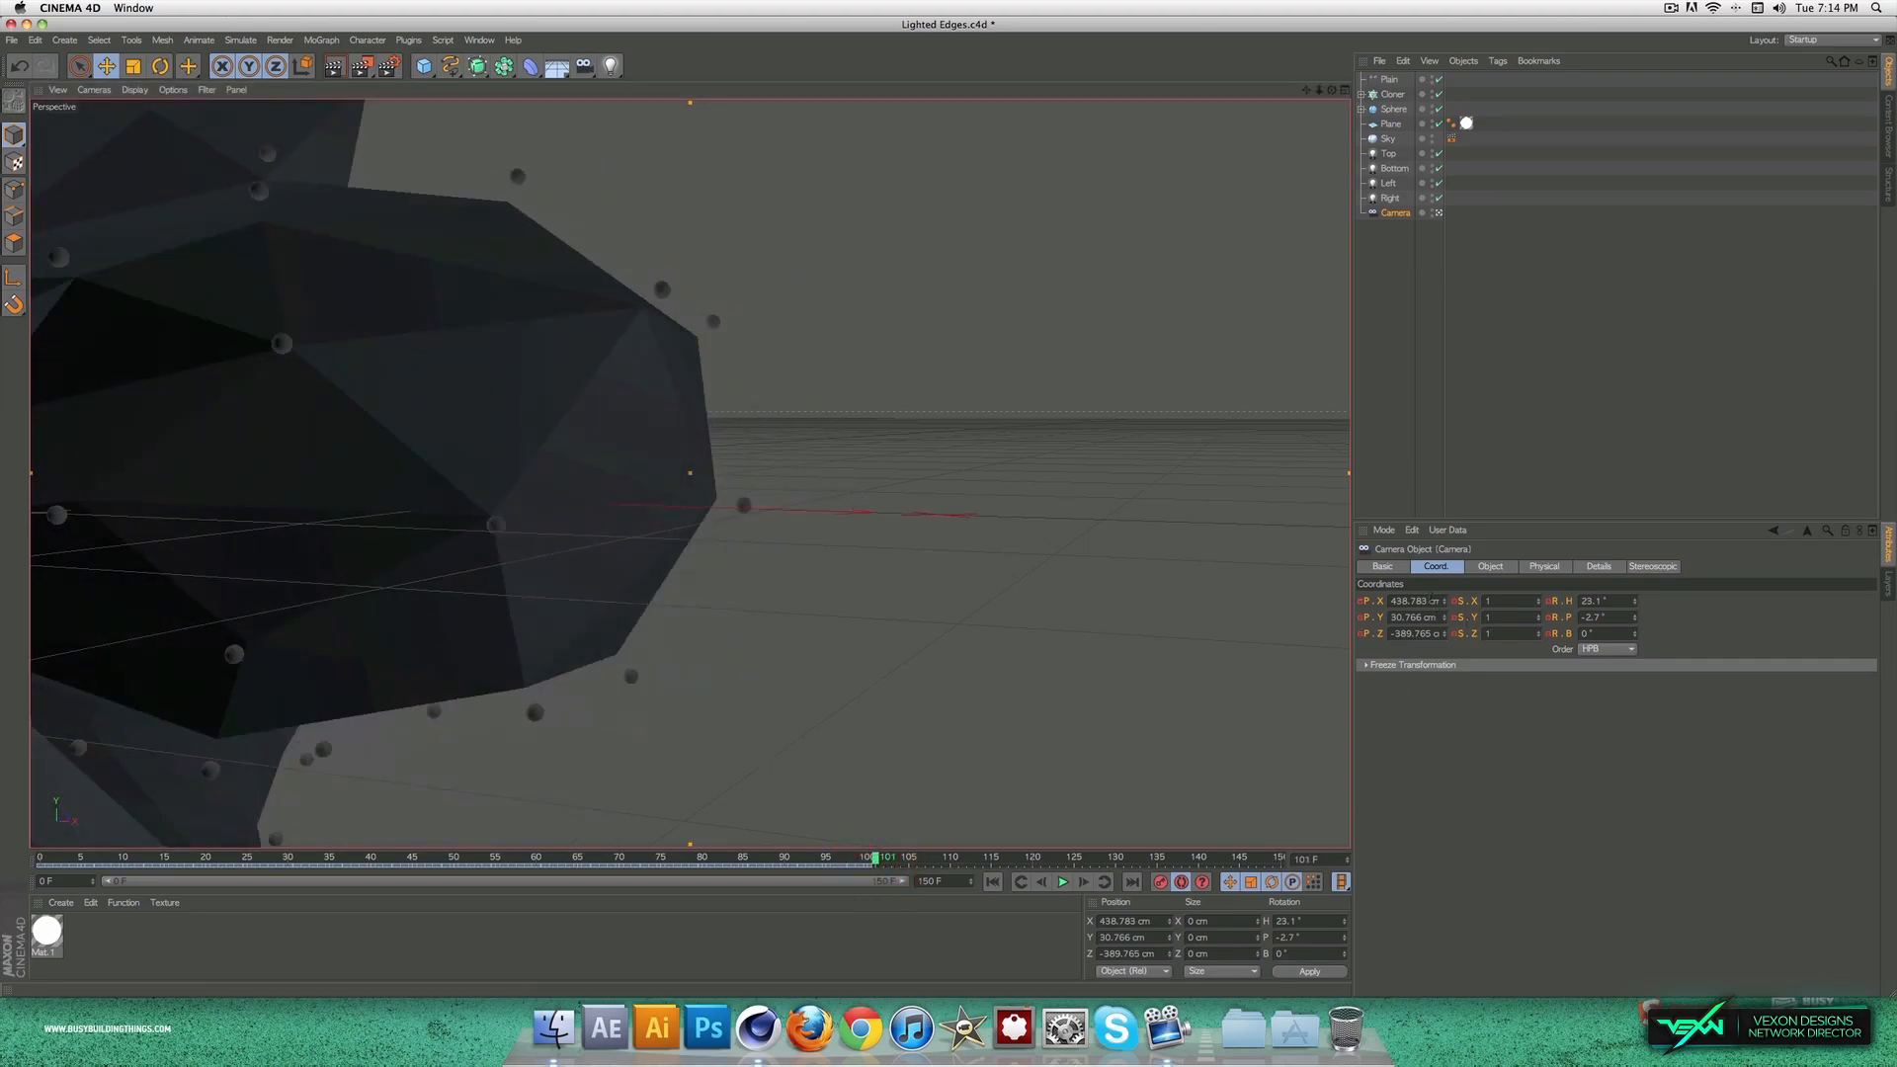
# Step: Reset the camera's position to X 0, Y 0 and Z -1500 cm, with its heading and pitch at 0°
pyautogui.moveTo(1435, 599); pyautogui.dragTo(1298, 605)
pyautogui.write('0')
pyautogui.moveTo(1436, 618); pyautogui.dragTo(1331, 618)
pyautogui.write('0')
pyautogui.moveTo(1616, 601); pyautogui.dragTo(1588, 617)
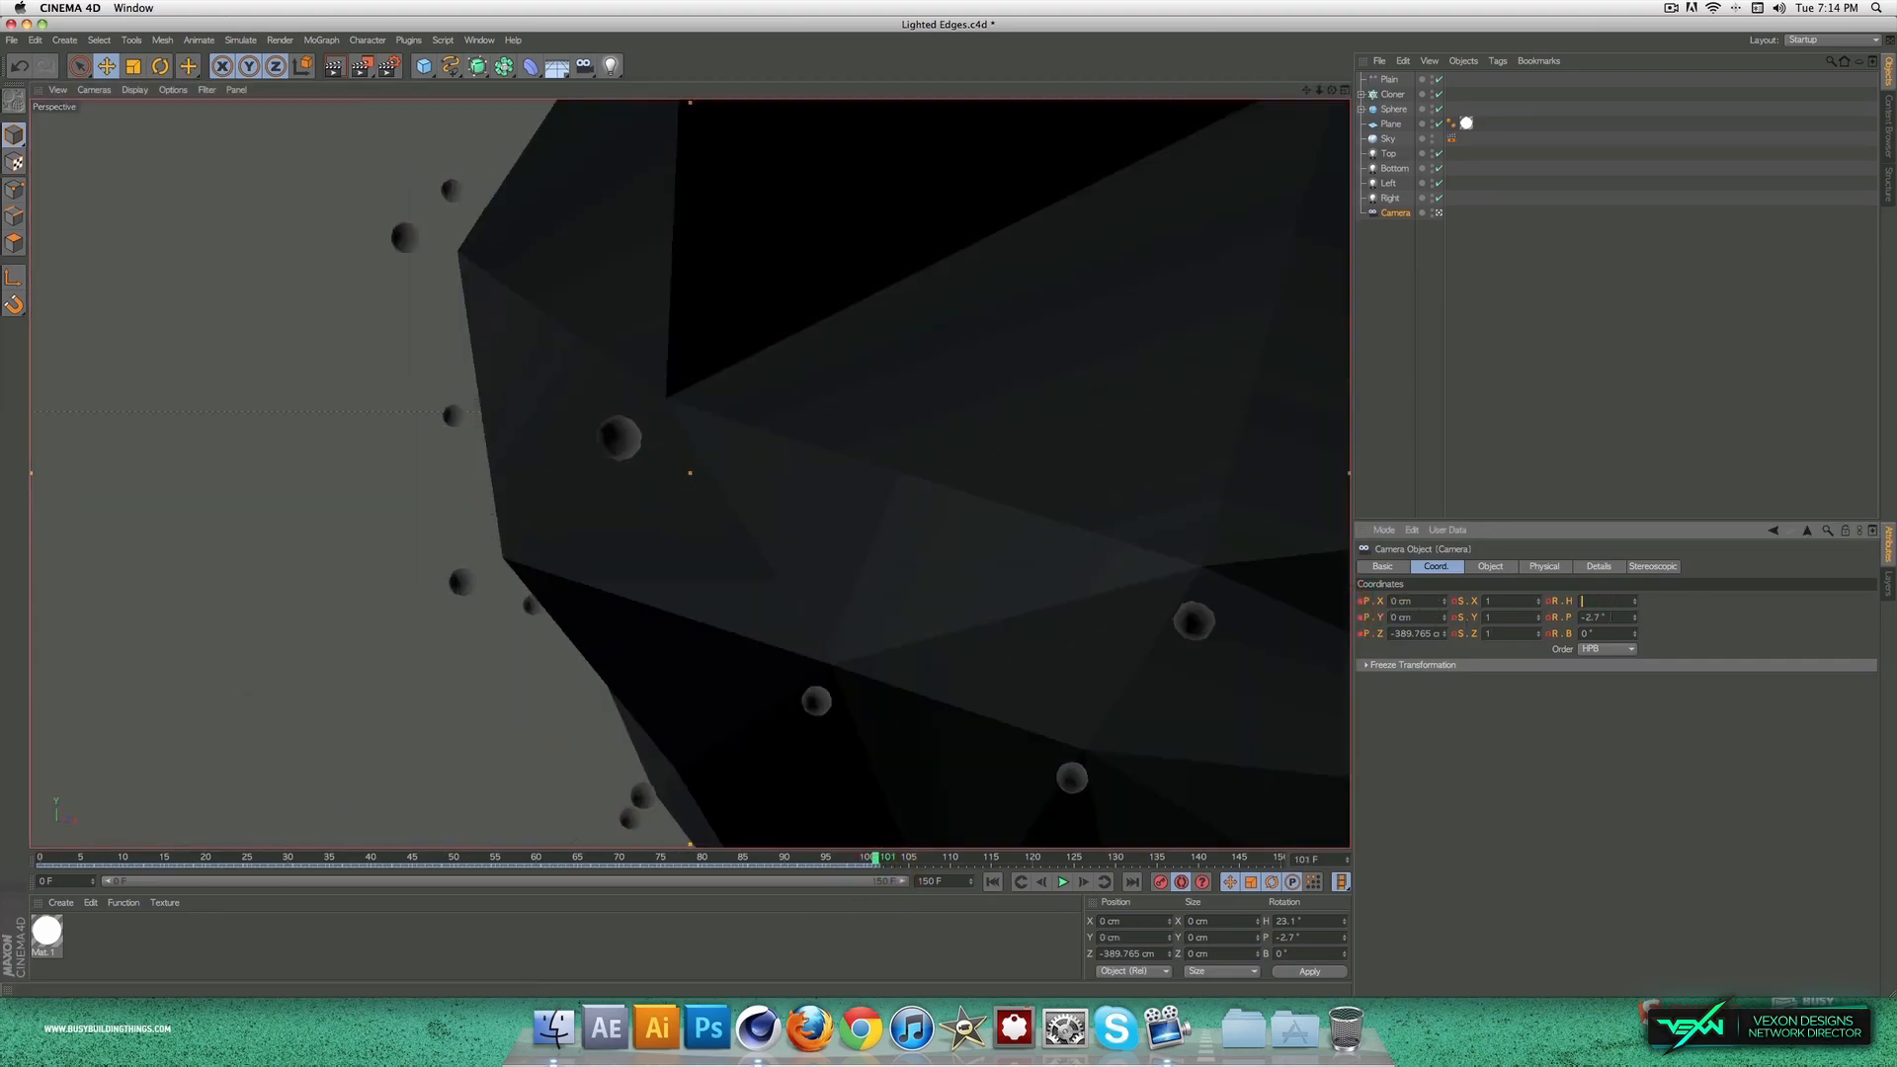
pyautogui.write('0')
pyautogui.press('Tab')
pyautogui.write('-1500')
pyautogui.press('Return')
pyautogui.hotkey('shift', 'f')
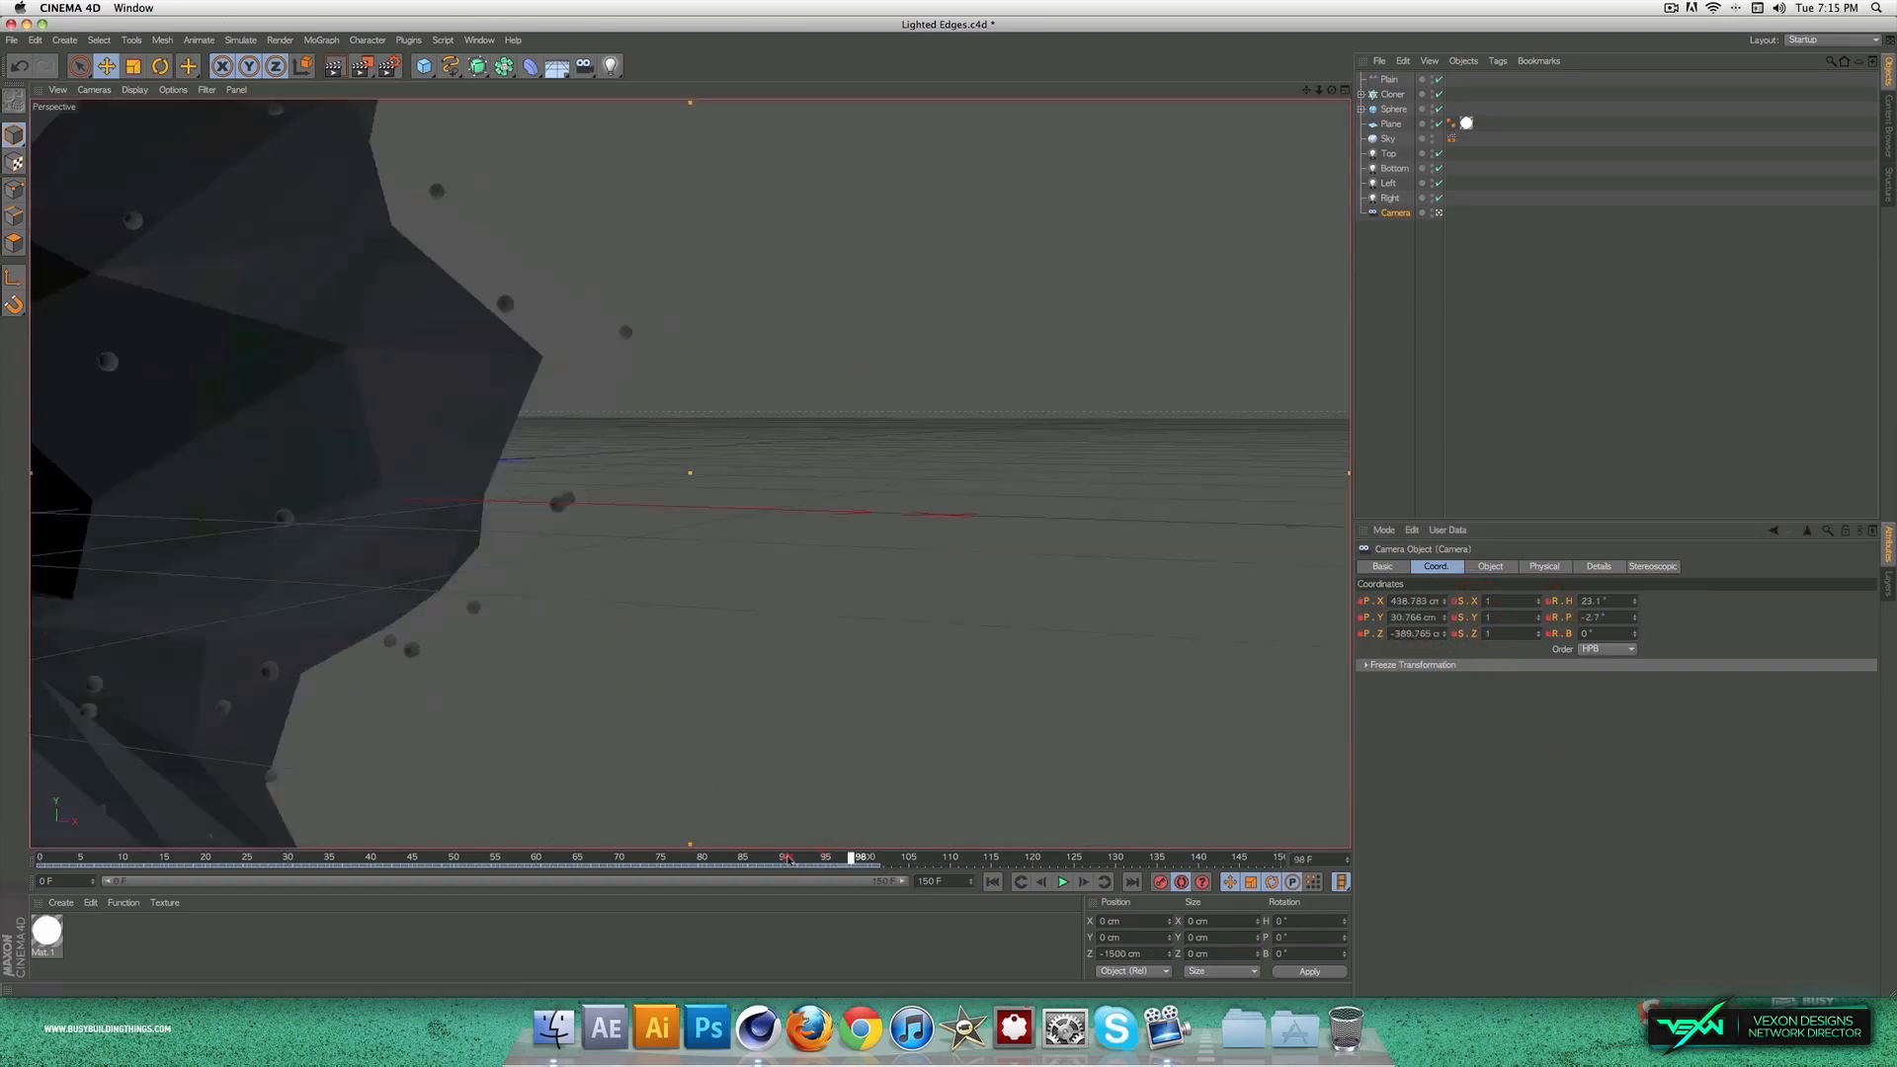
# Step: Deselect the camera, play the animation to check the sphere and camera movement, and return to frame 0
pyautogui.click(1497, 404)
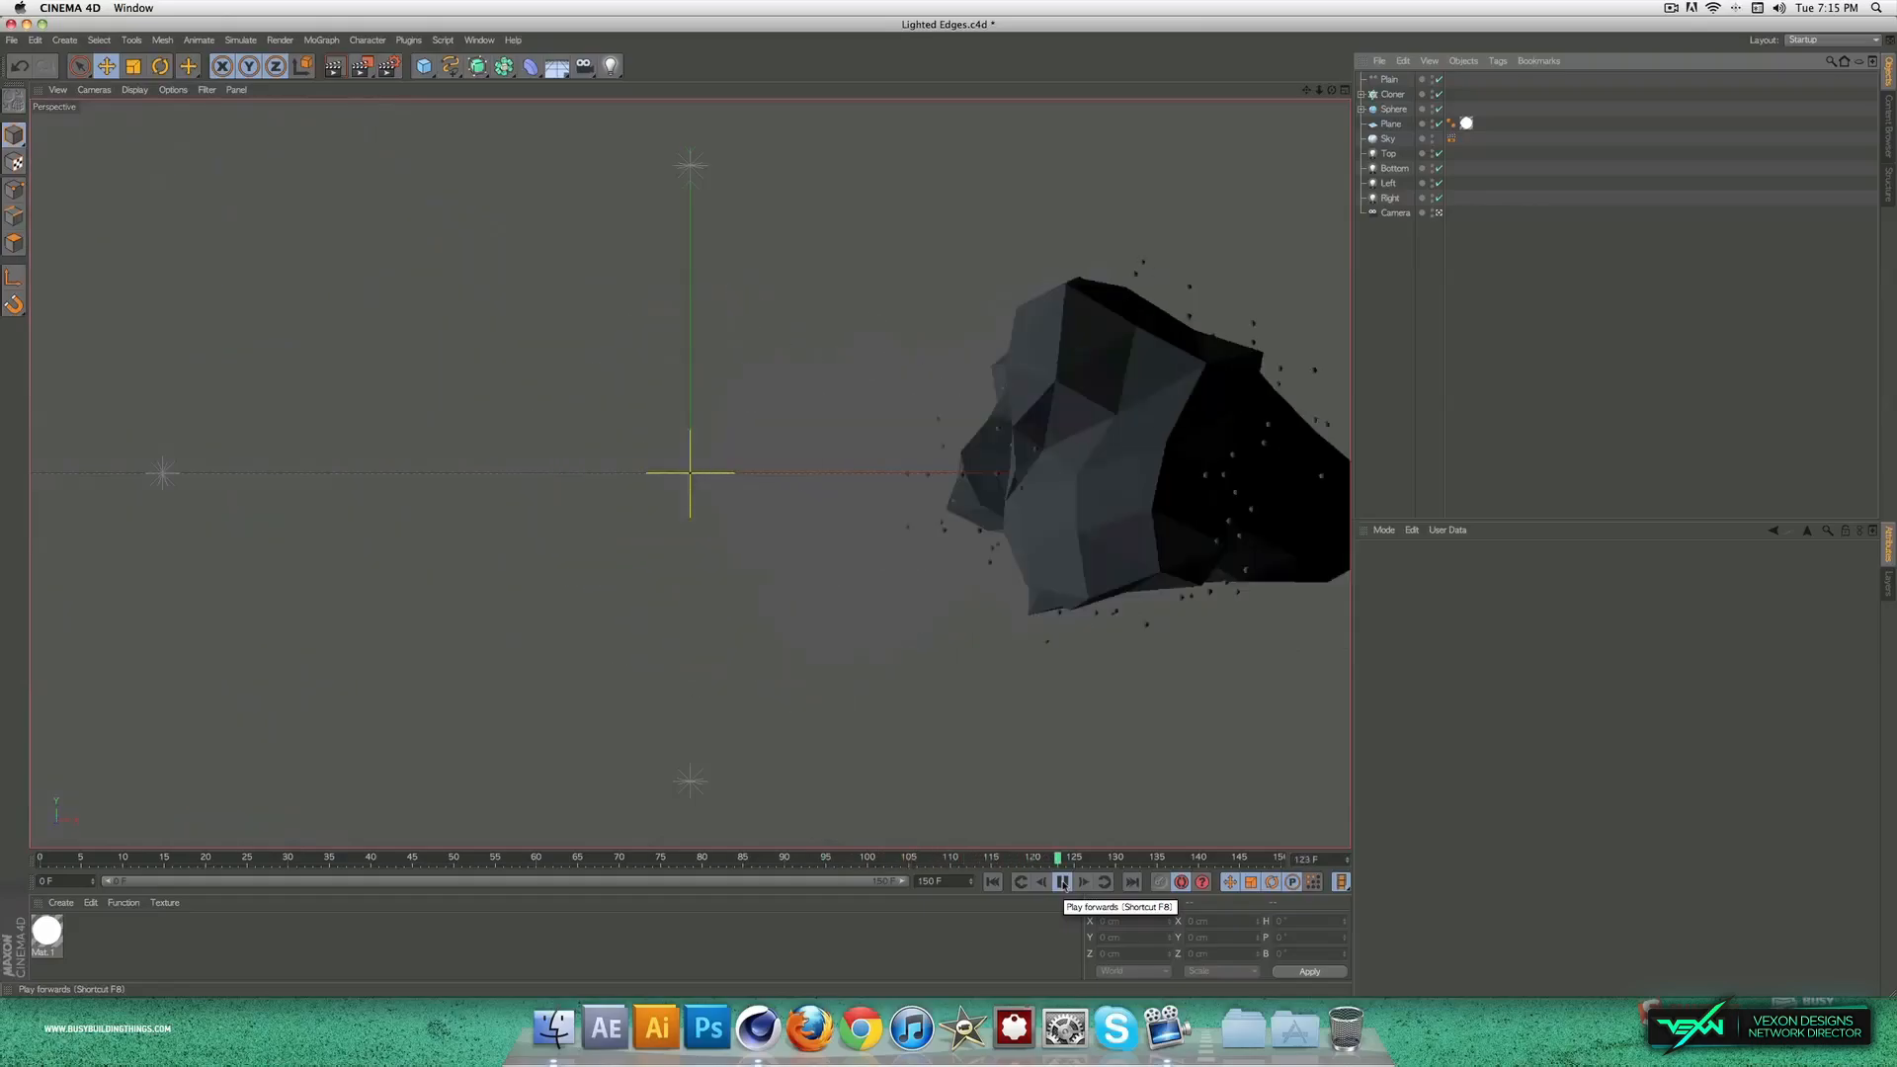
pyautogui.click(1064, 884)
pyautogui.moveTo(1041, 861); pyautogui.dragTo(31, 870)
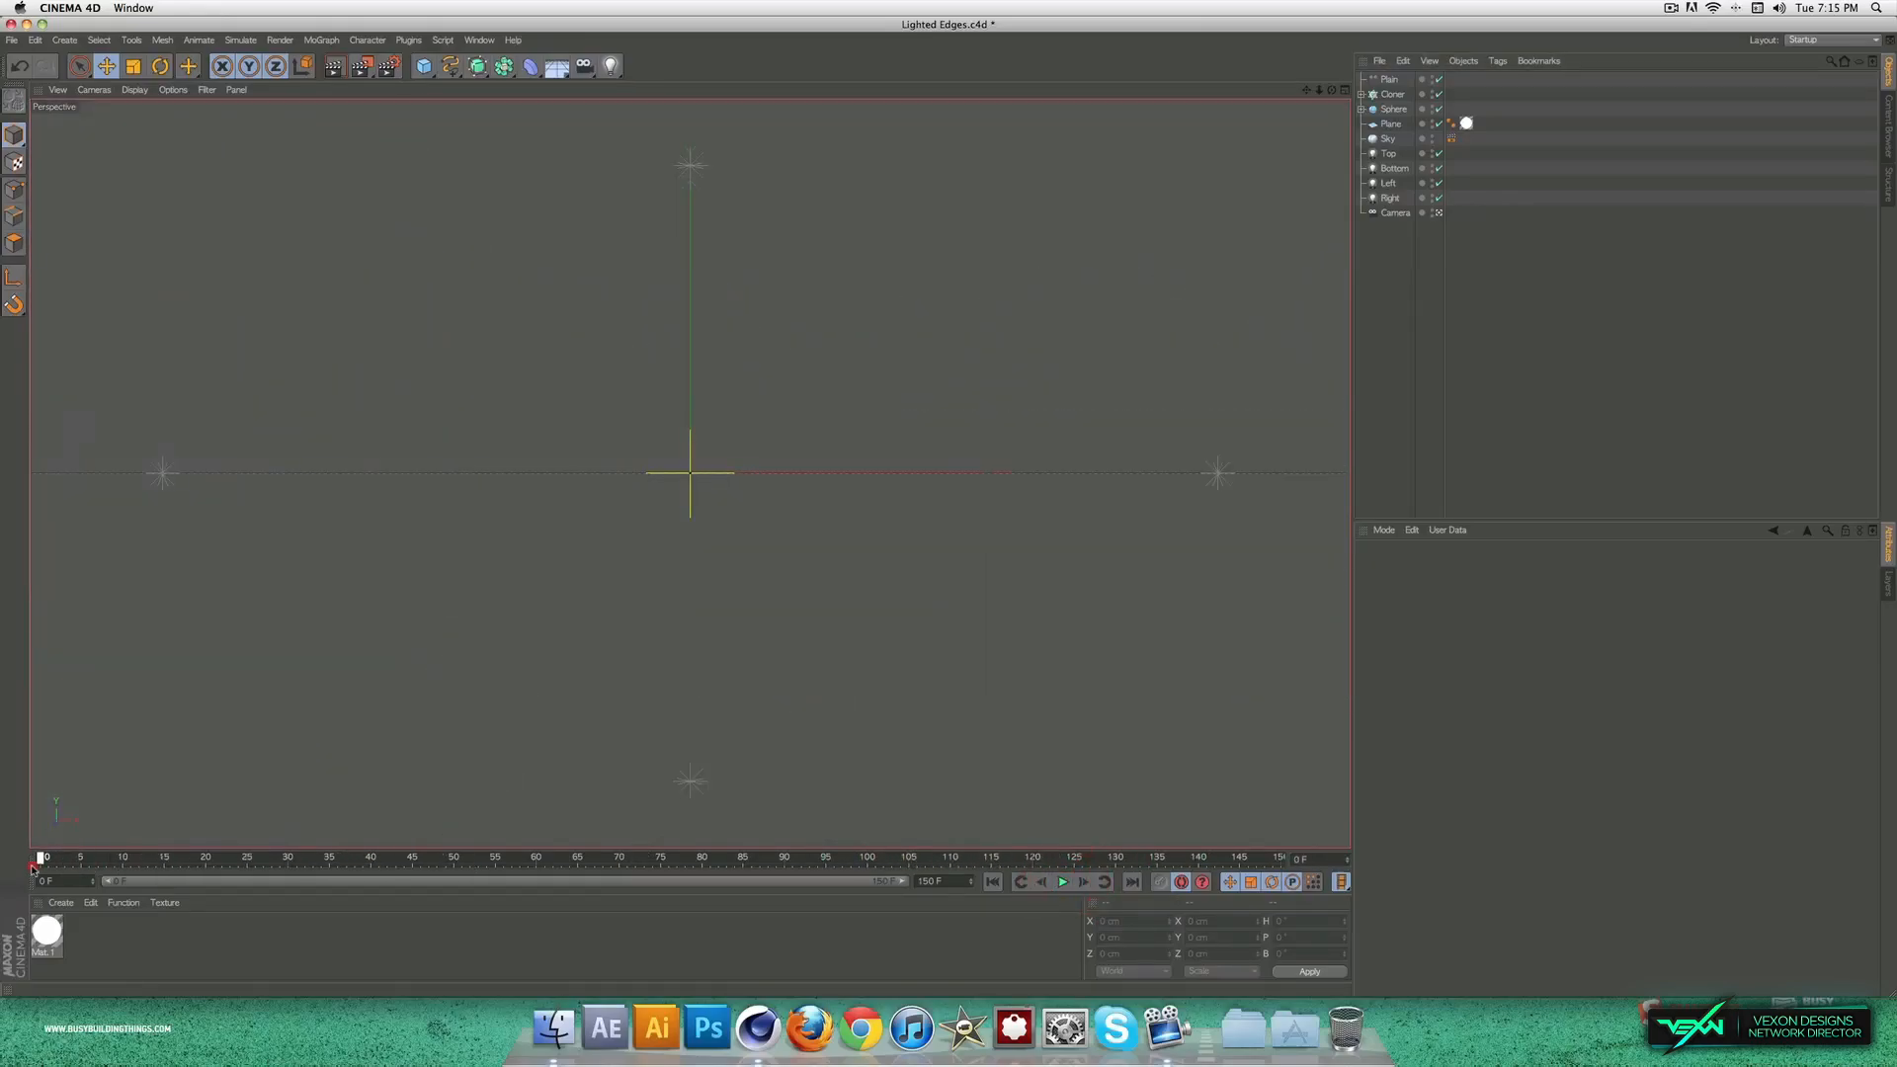
# Step: Create a new material and set its colour to near-black, RGB 21, 18, 18
pyautogui.doubleClick(139, 950)
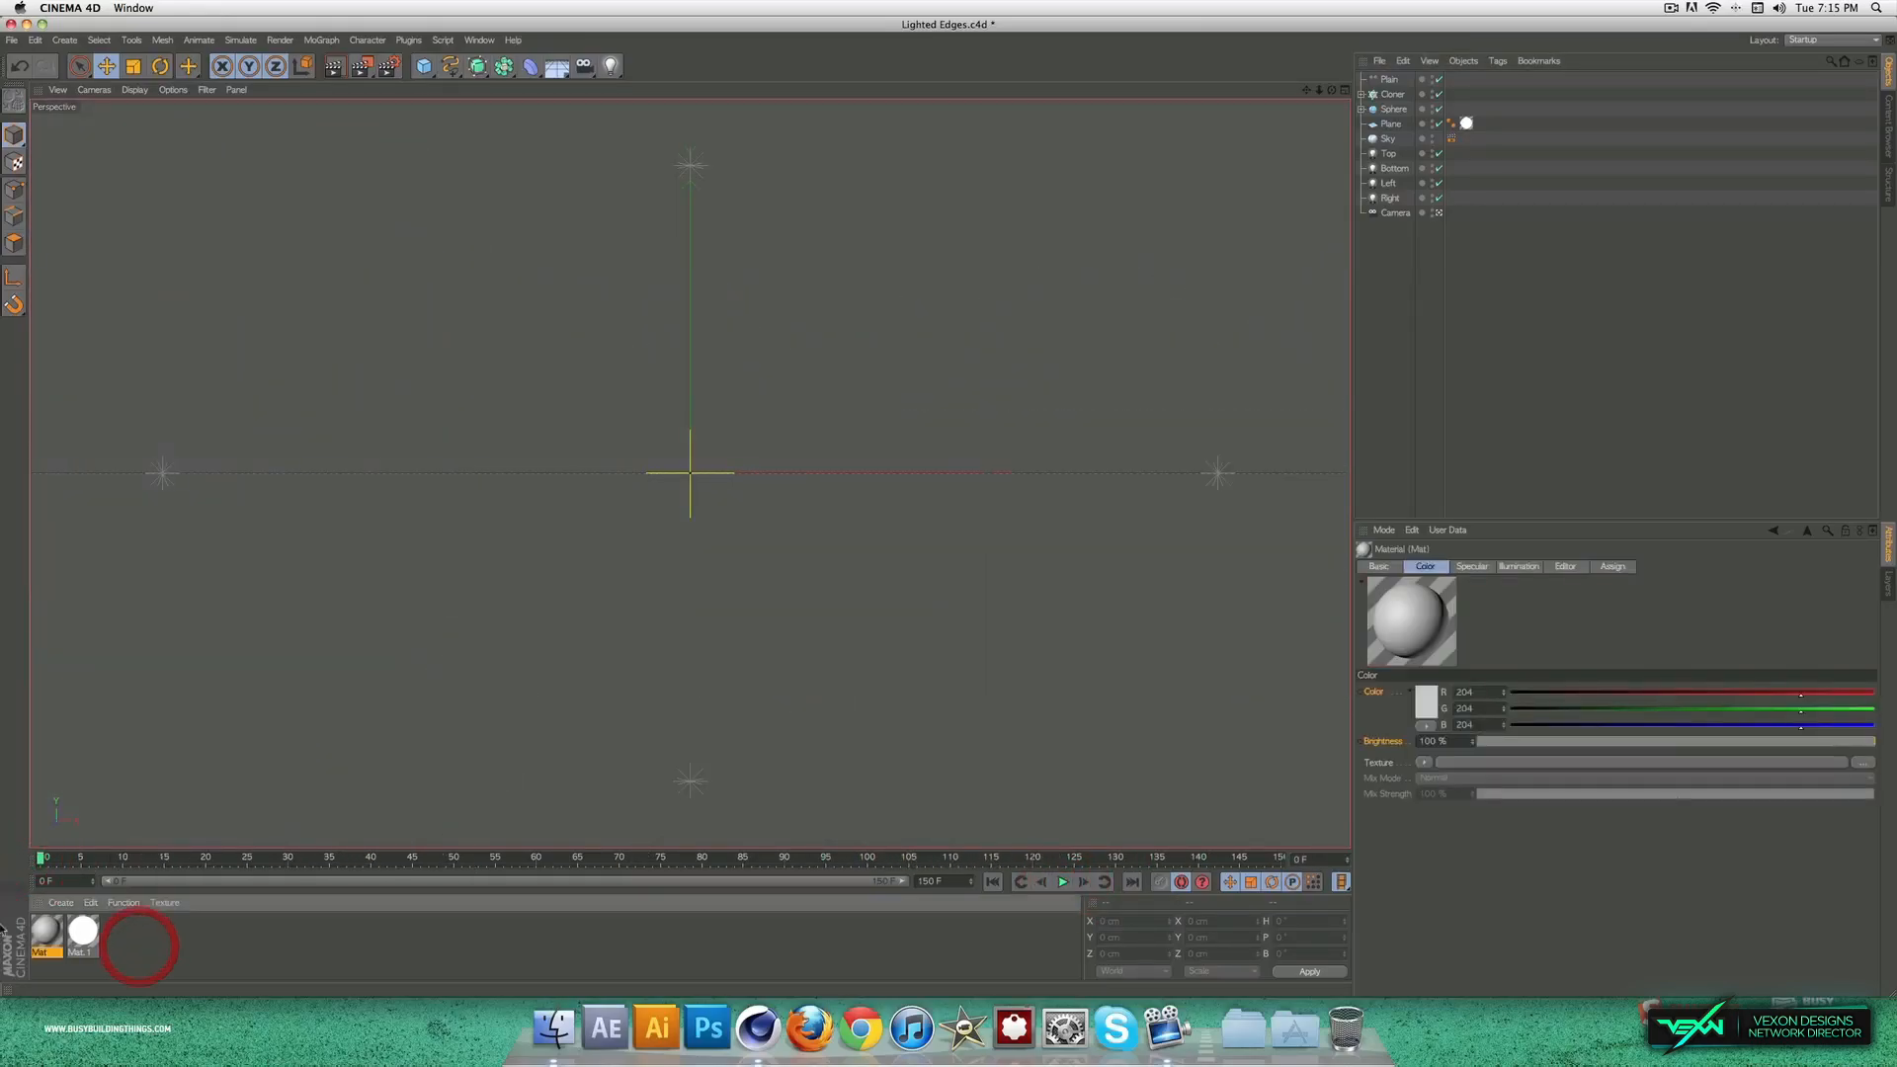
pyautogui.doubleClick(43, 930)
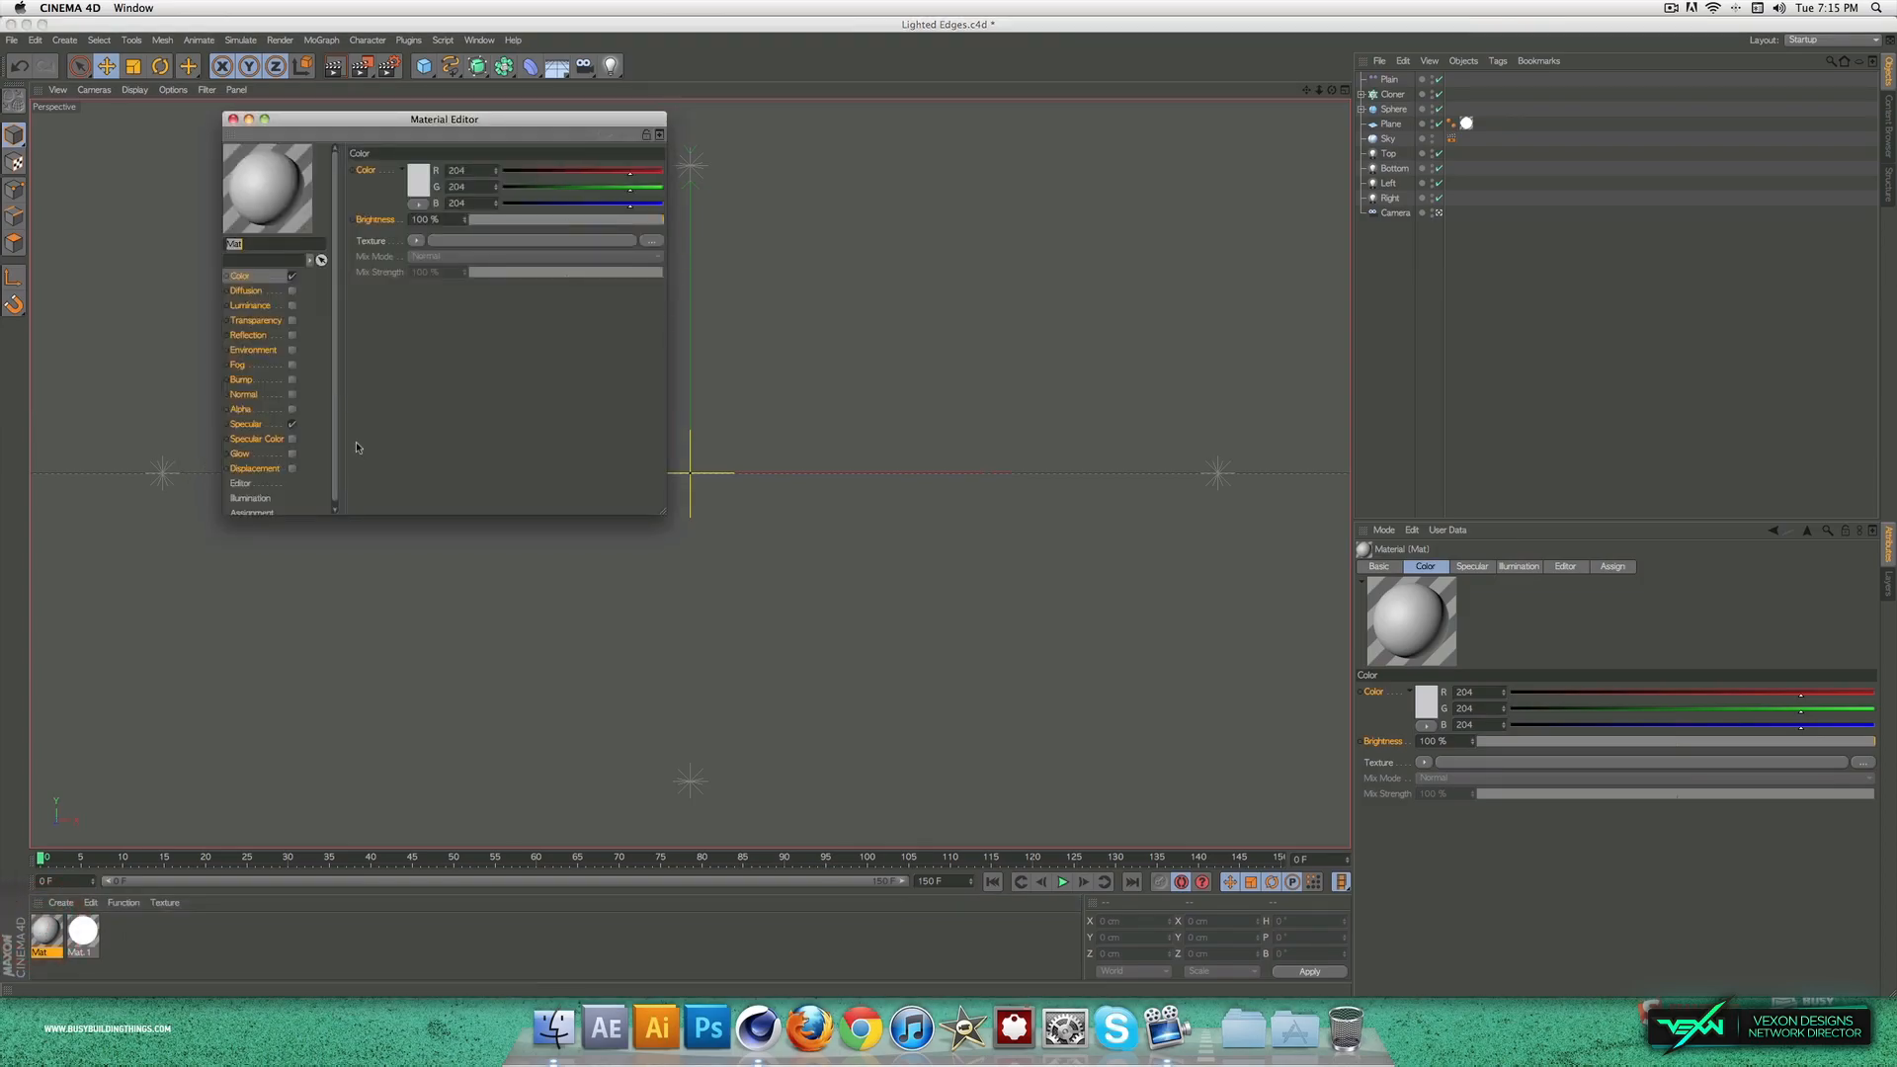
pyautogui.click(421, 180)
pyautogui.click(400, 175)
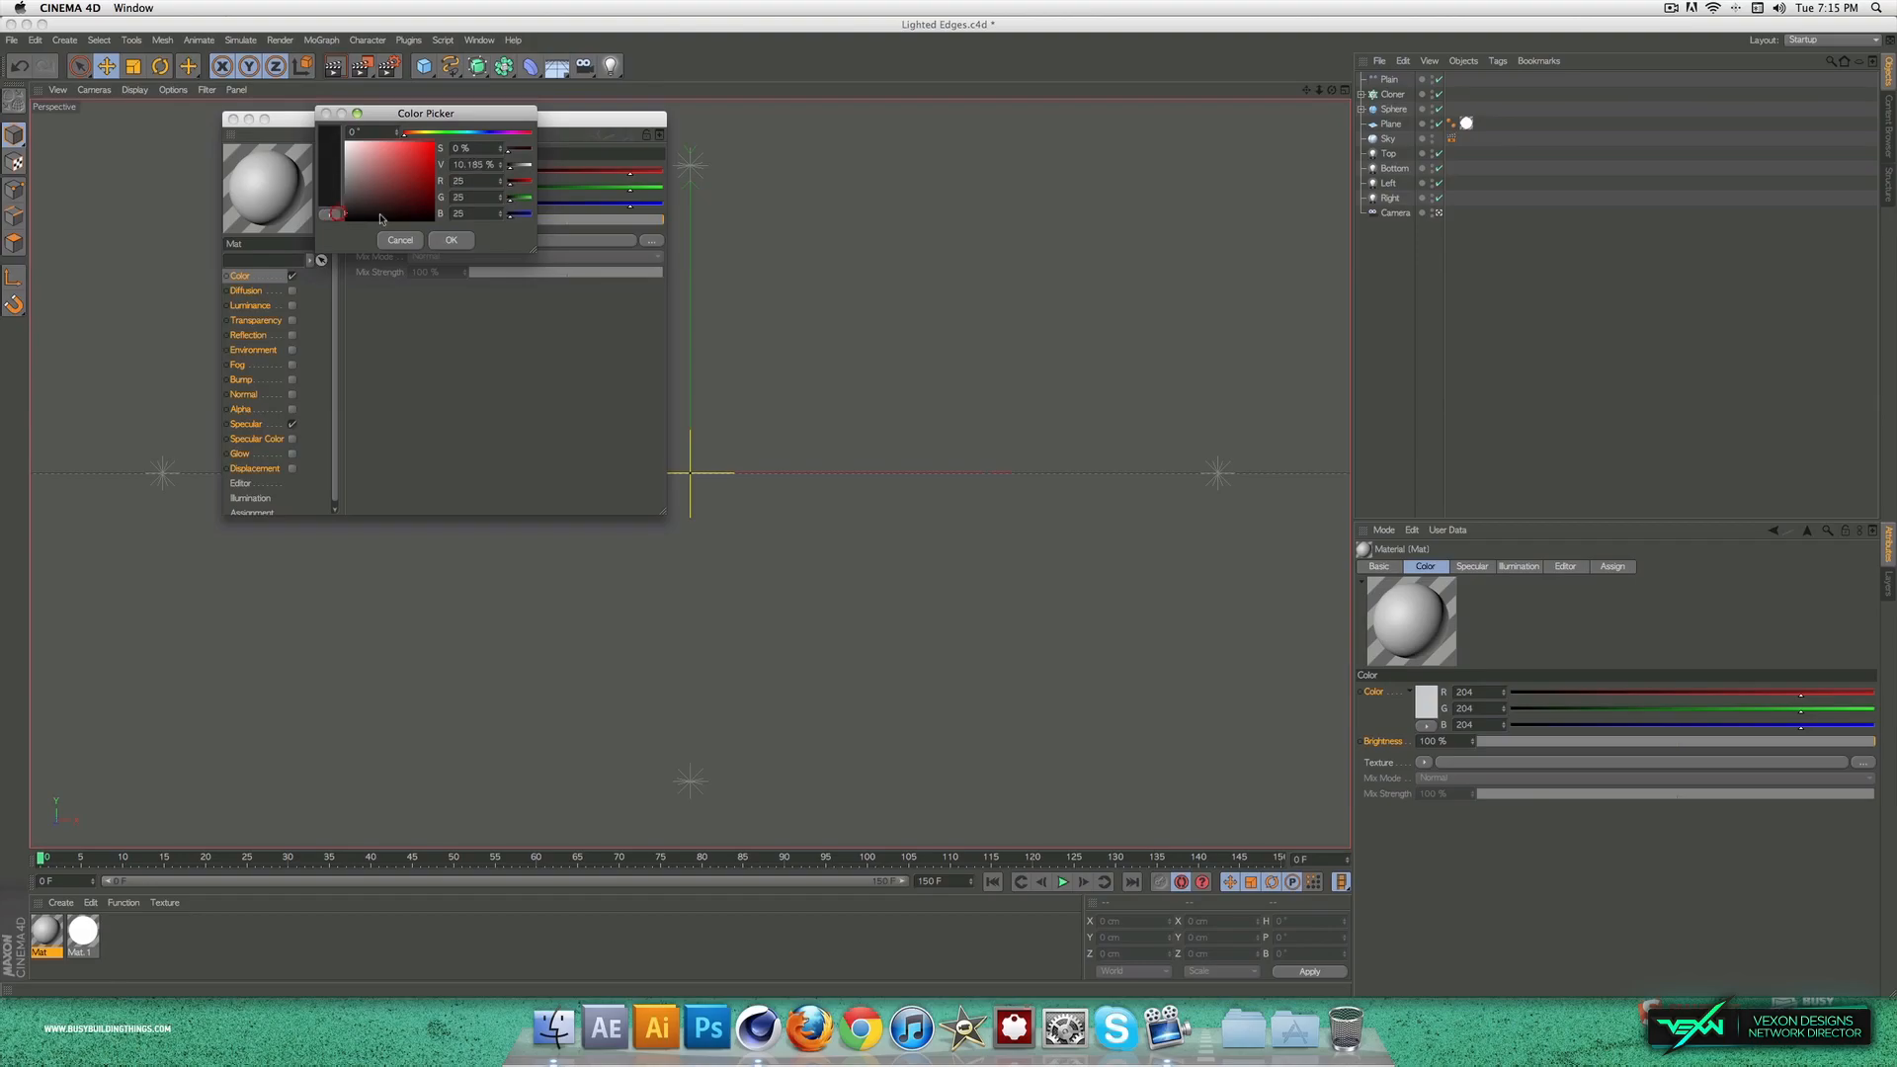
pyautogui.click(450, 241)
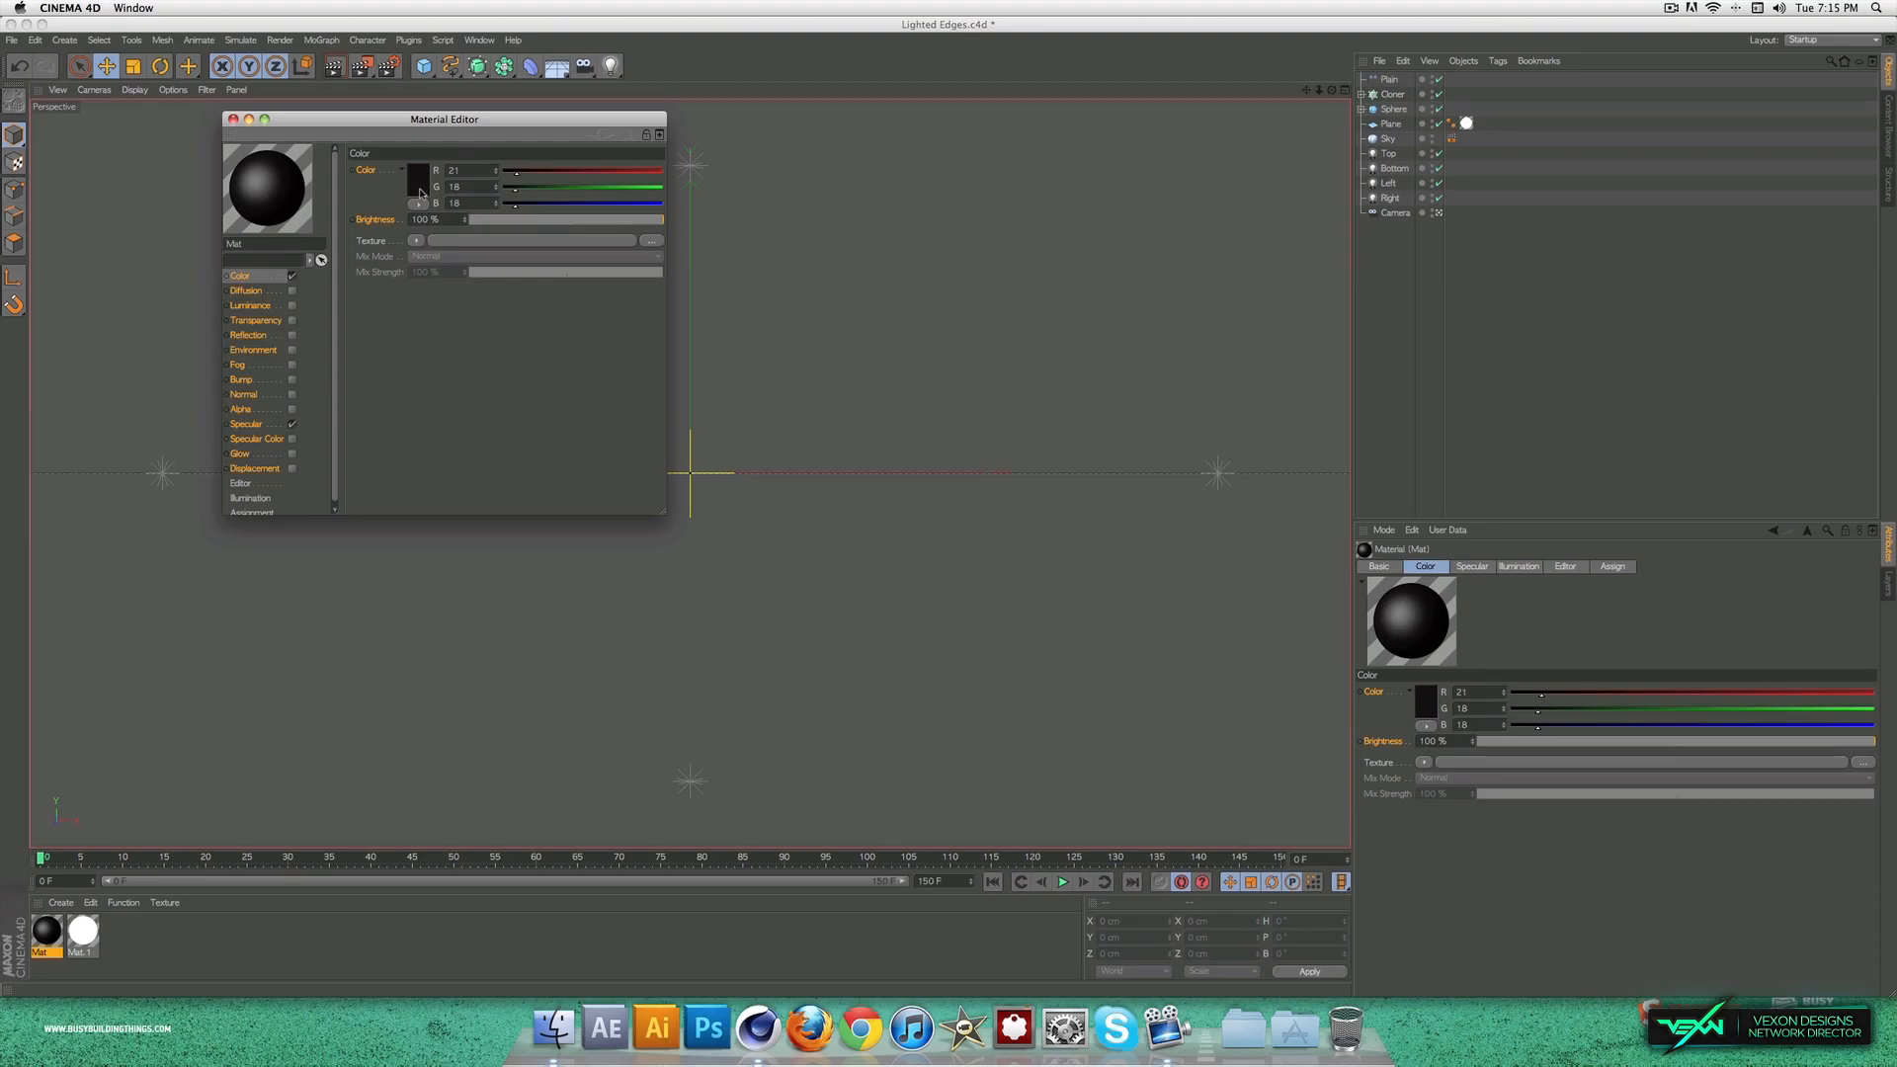
# Step: Enable reflection on the near-black material at 38% brightness and apply the material to the Cloner
pyautogui.click(293, 335)
pyautogui.moveTo(532, 225); pyautogui.dragTo(546, 226)
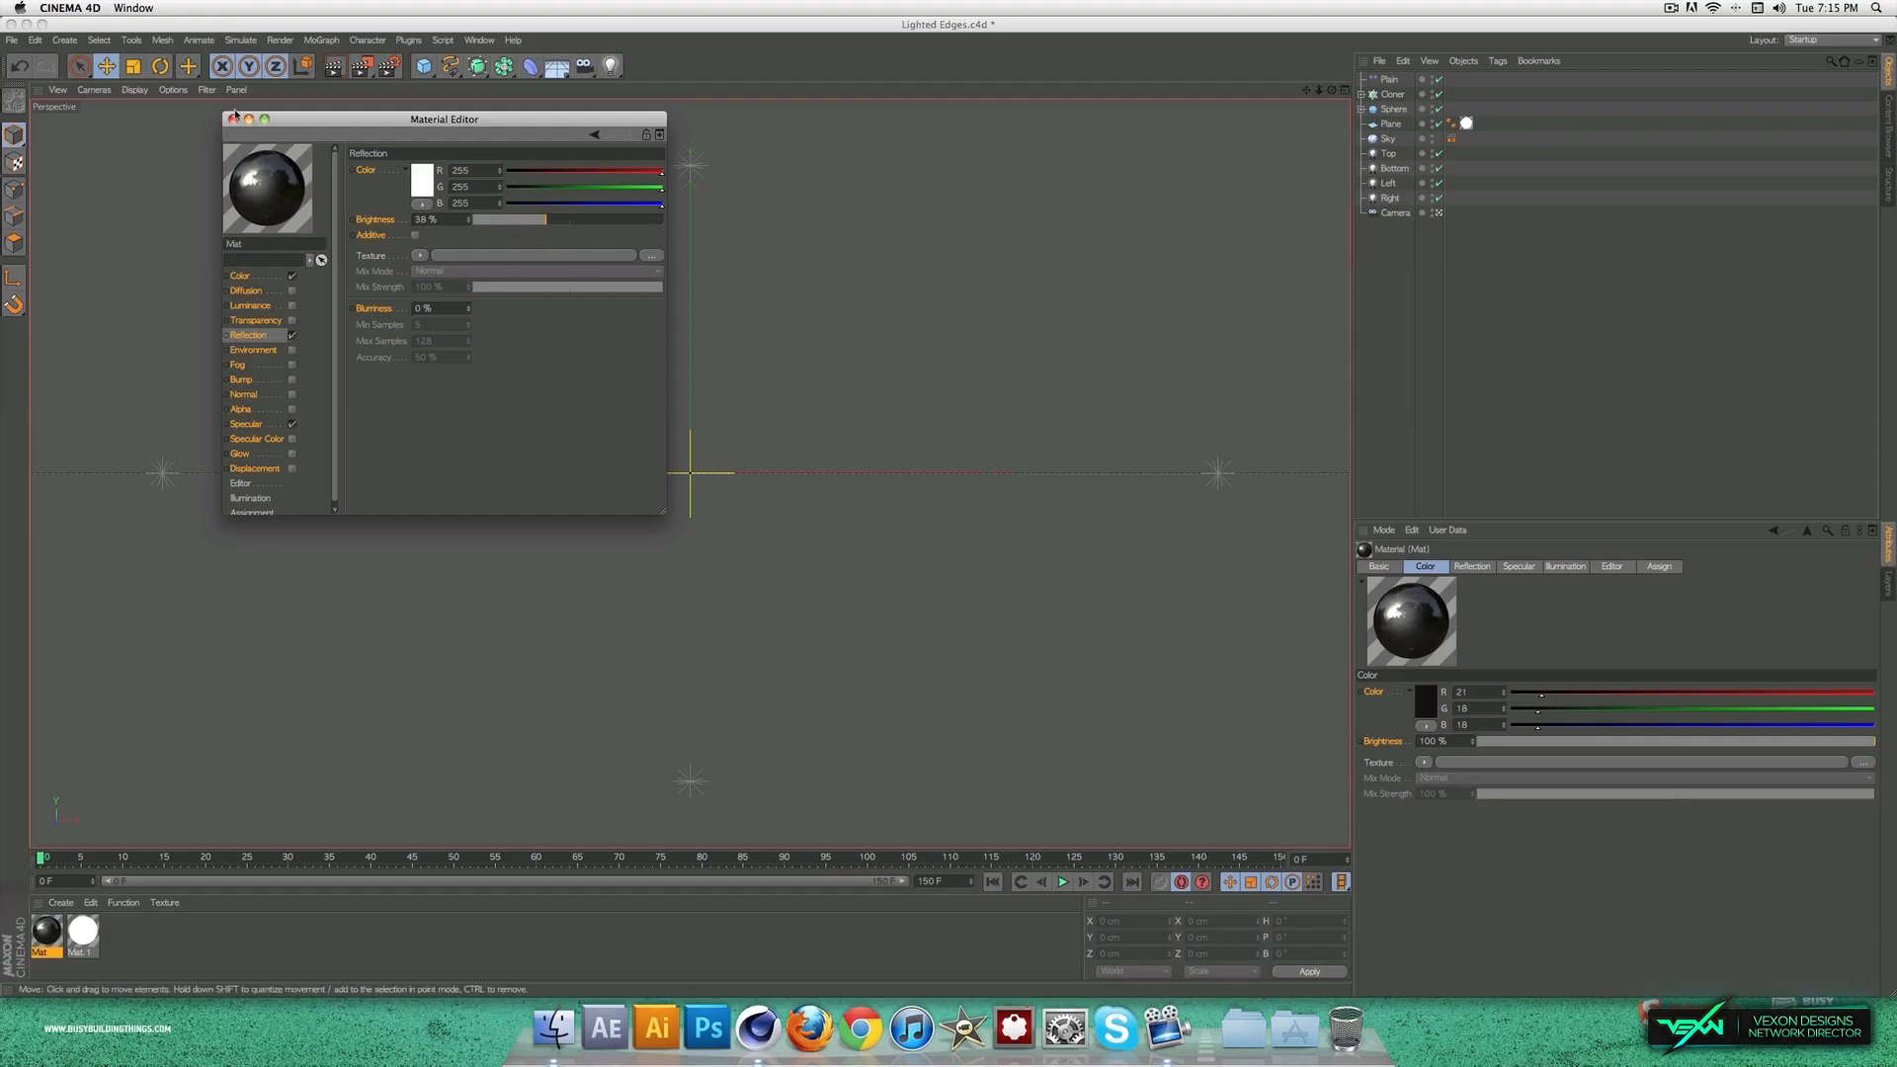
pyautogui.click(233, 120)
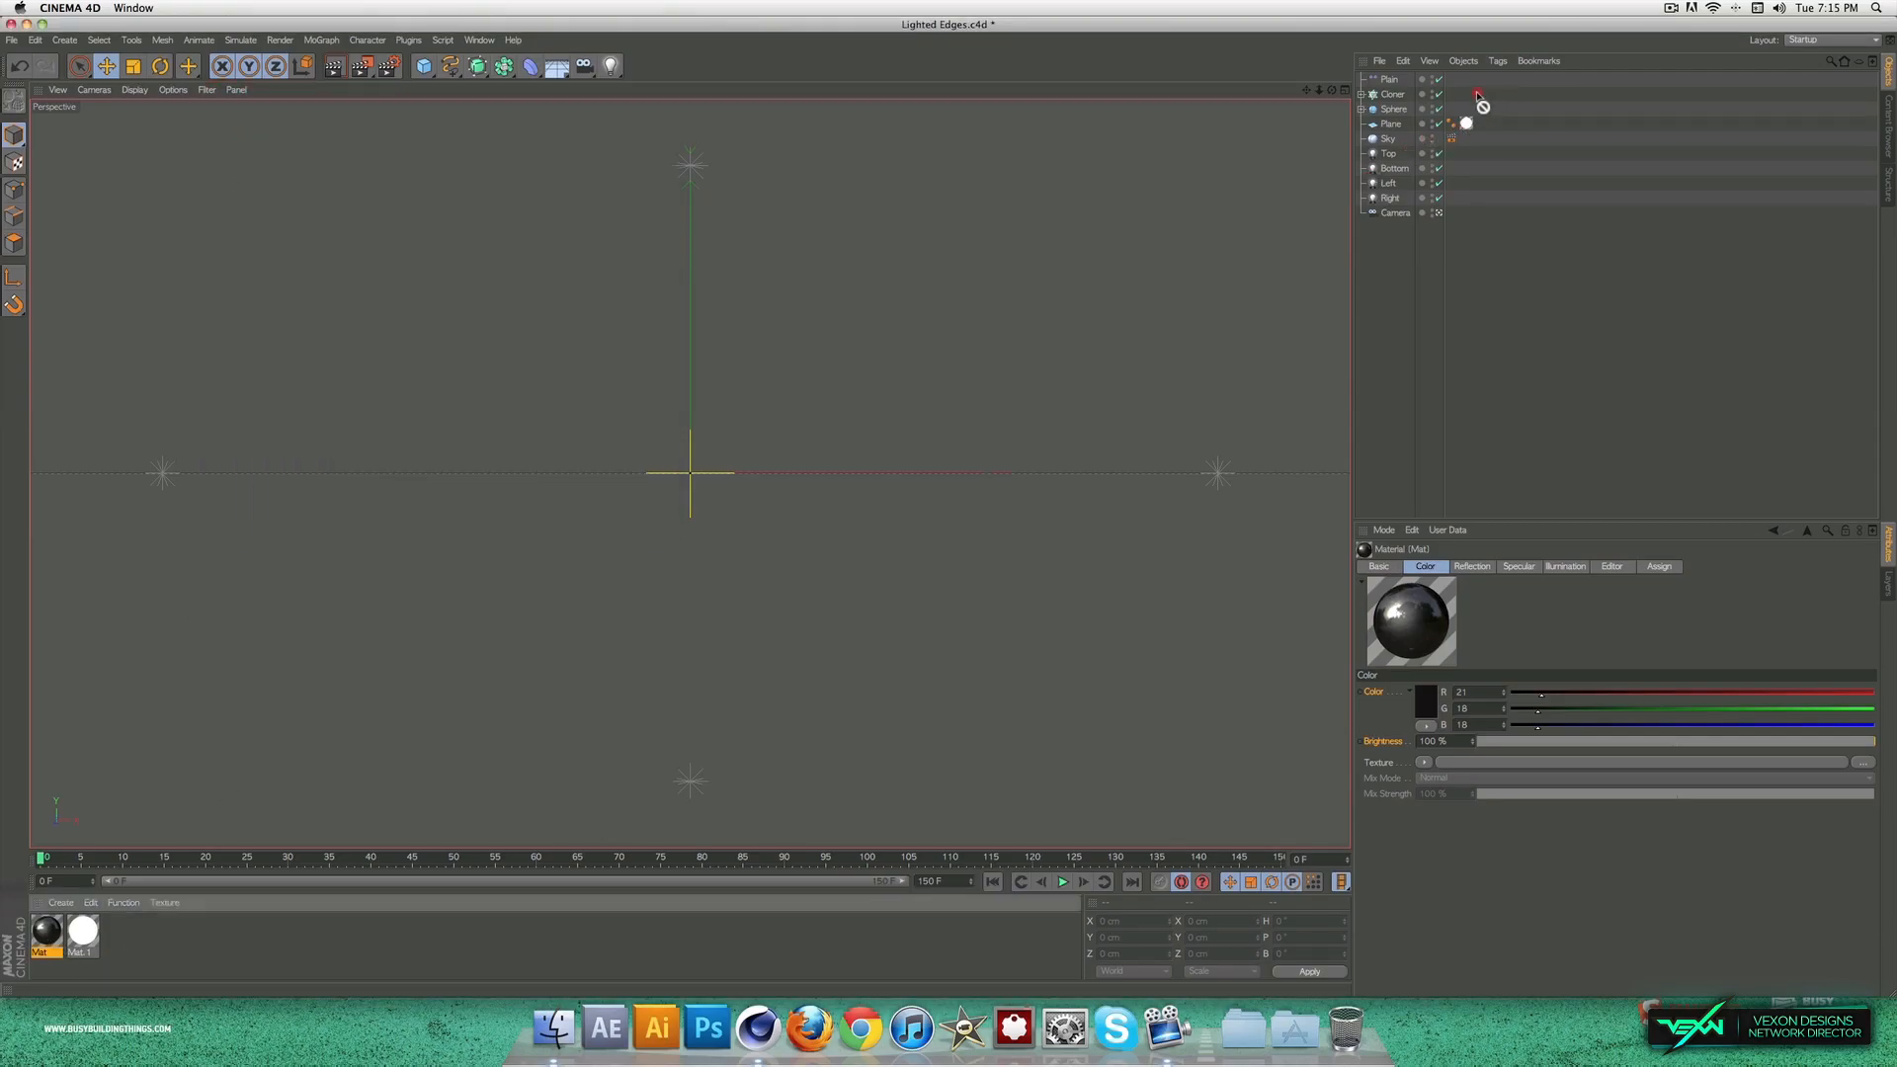
pyautogui.moveTo(1394, 87); pyautogui.dragTo(1394, 92)
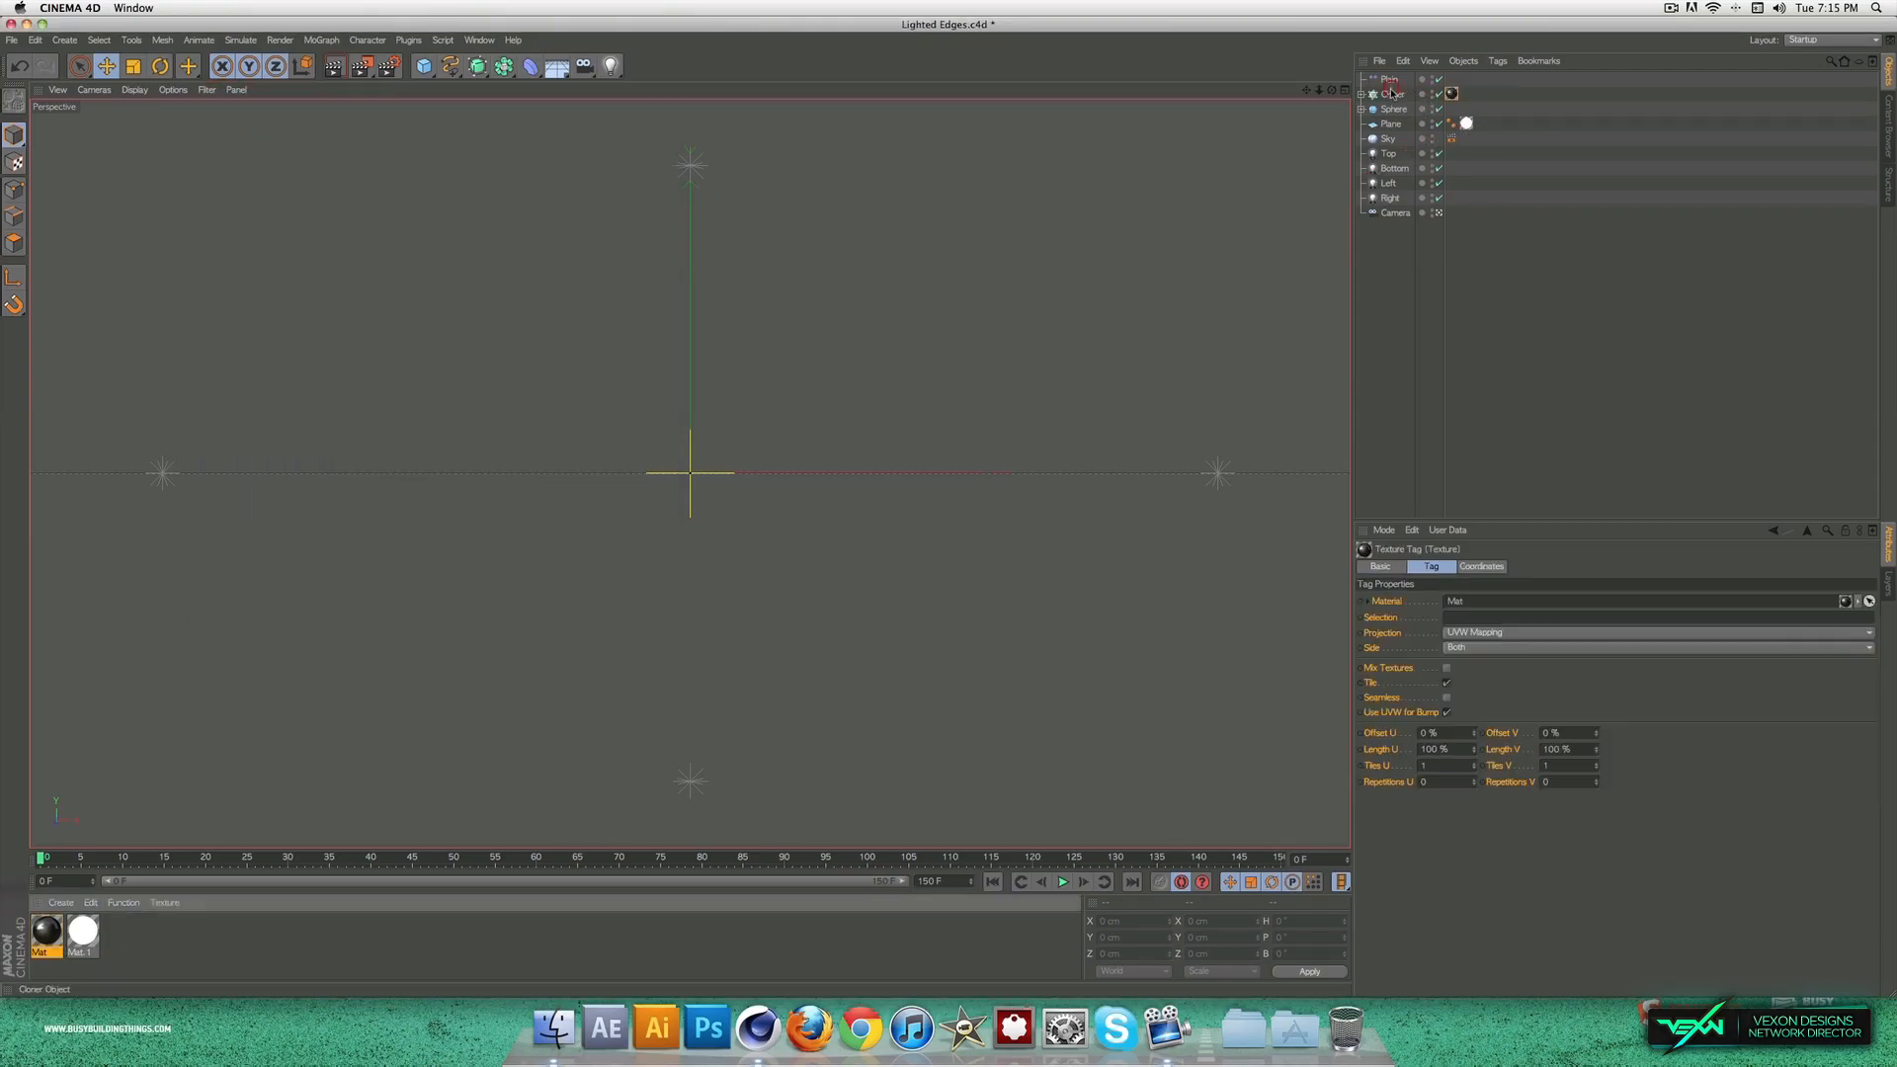
# Step: Duplicate the near-black material and set the copy's colour to light peach, RGB 255, 212, 166
pyautogui.click(47, 927)
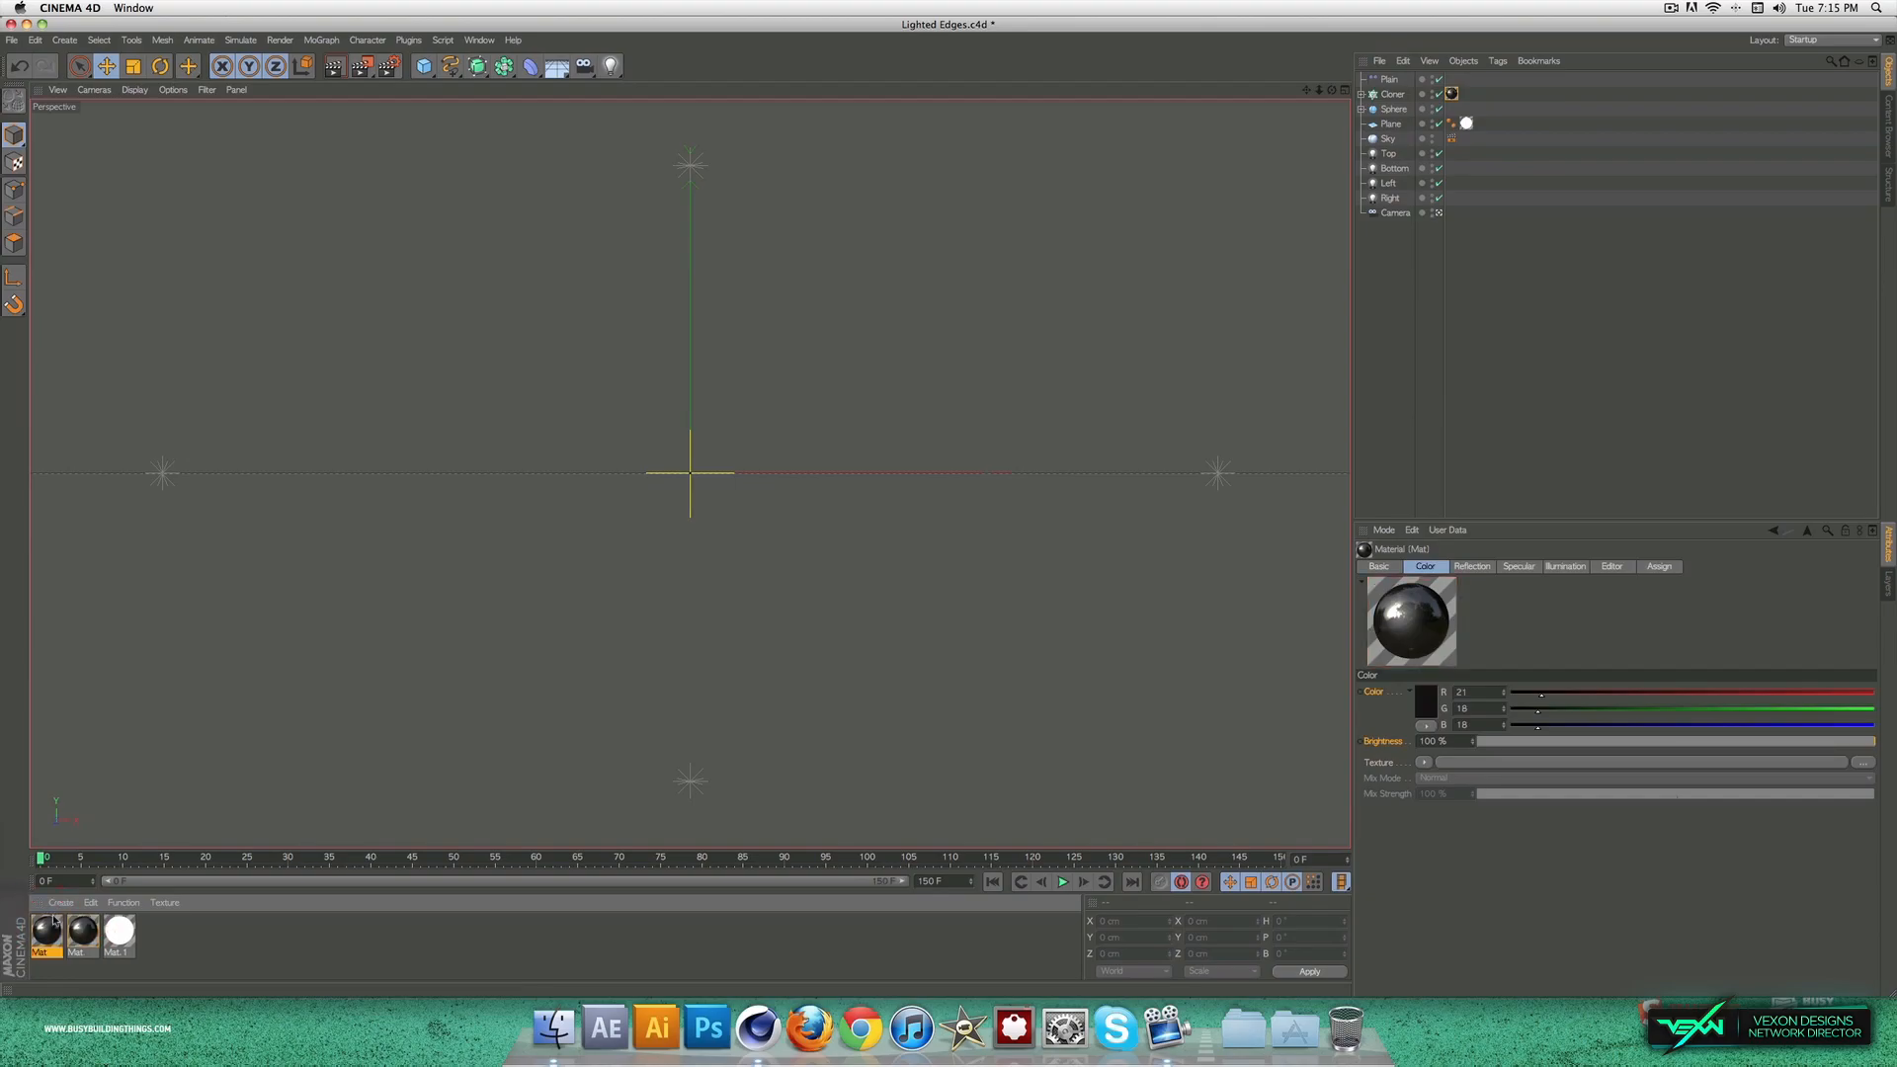
pyautogui.doubleClick(54, 925)
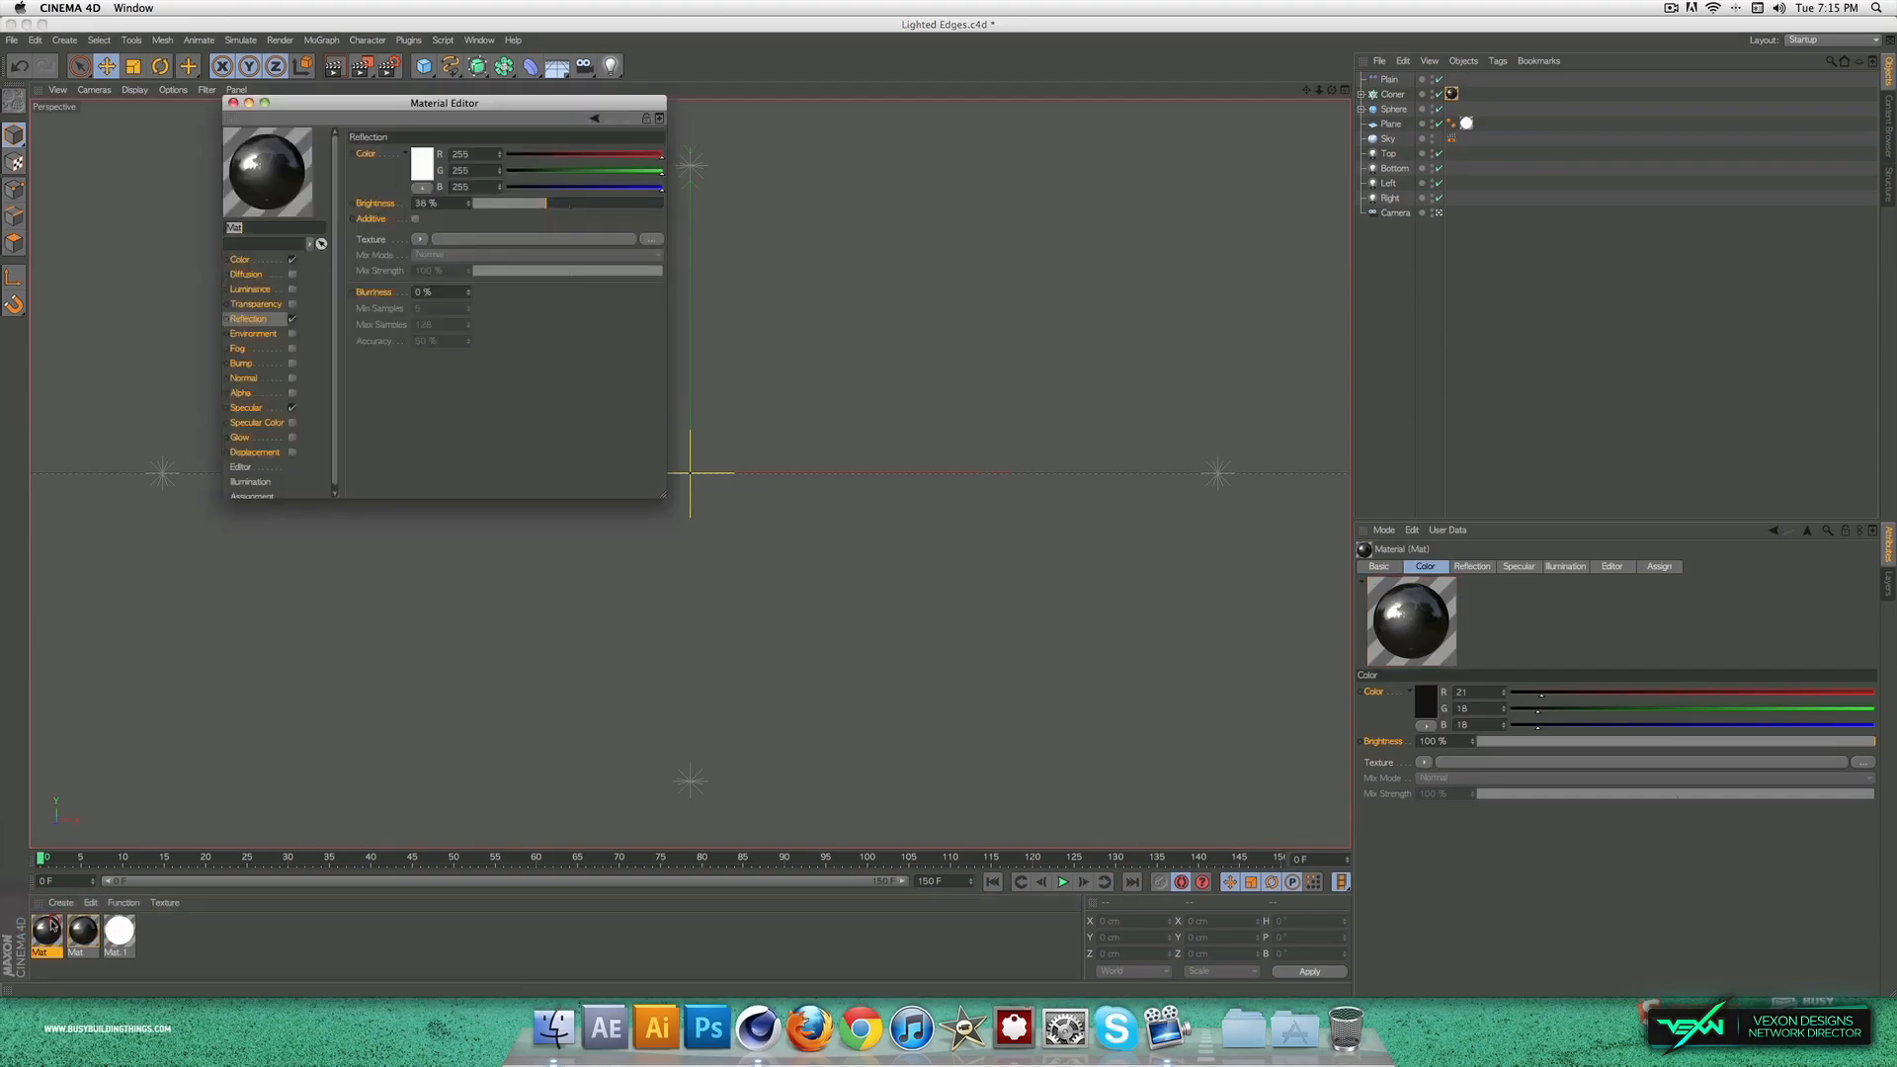
pyautogui.click(278, 260)
pyautogui.click(293, 260)
pyautogui.click(418, 163)
pyautogui.click(384, 153)
pyautogui.moveTo(394, 129)
pyautogui.mouseDown()
pyautogui.moveTo(491, 135)
pyautogui.moveTo(348, 151)
pyautogui.mouseUp()
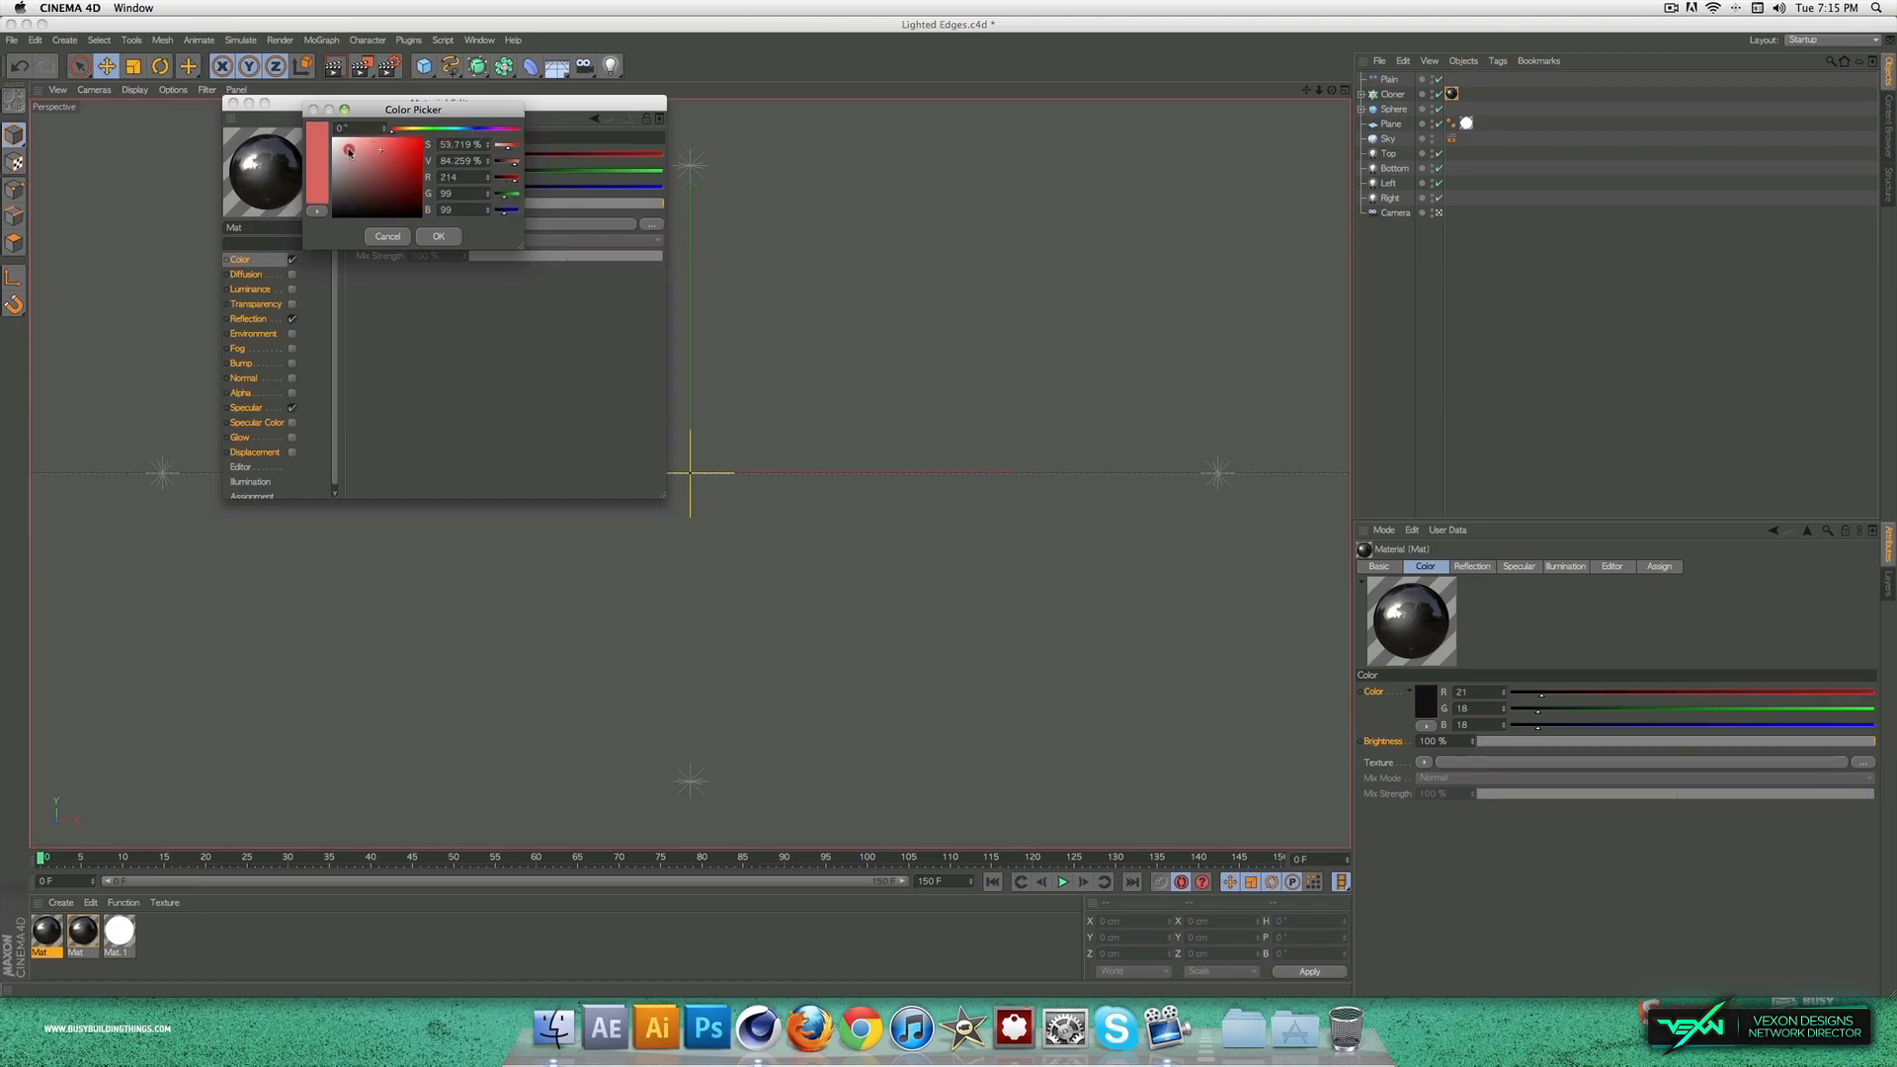
pyautogui.click(402, 128)
pyautogui.click(399, 129)
pyautogui.click(403, 130)
pyautogui.click(376, 129)
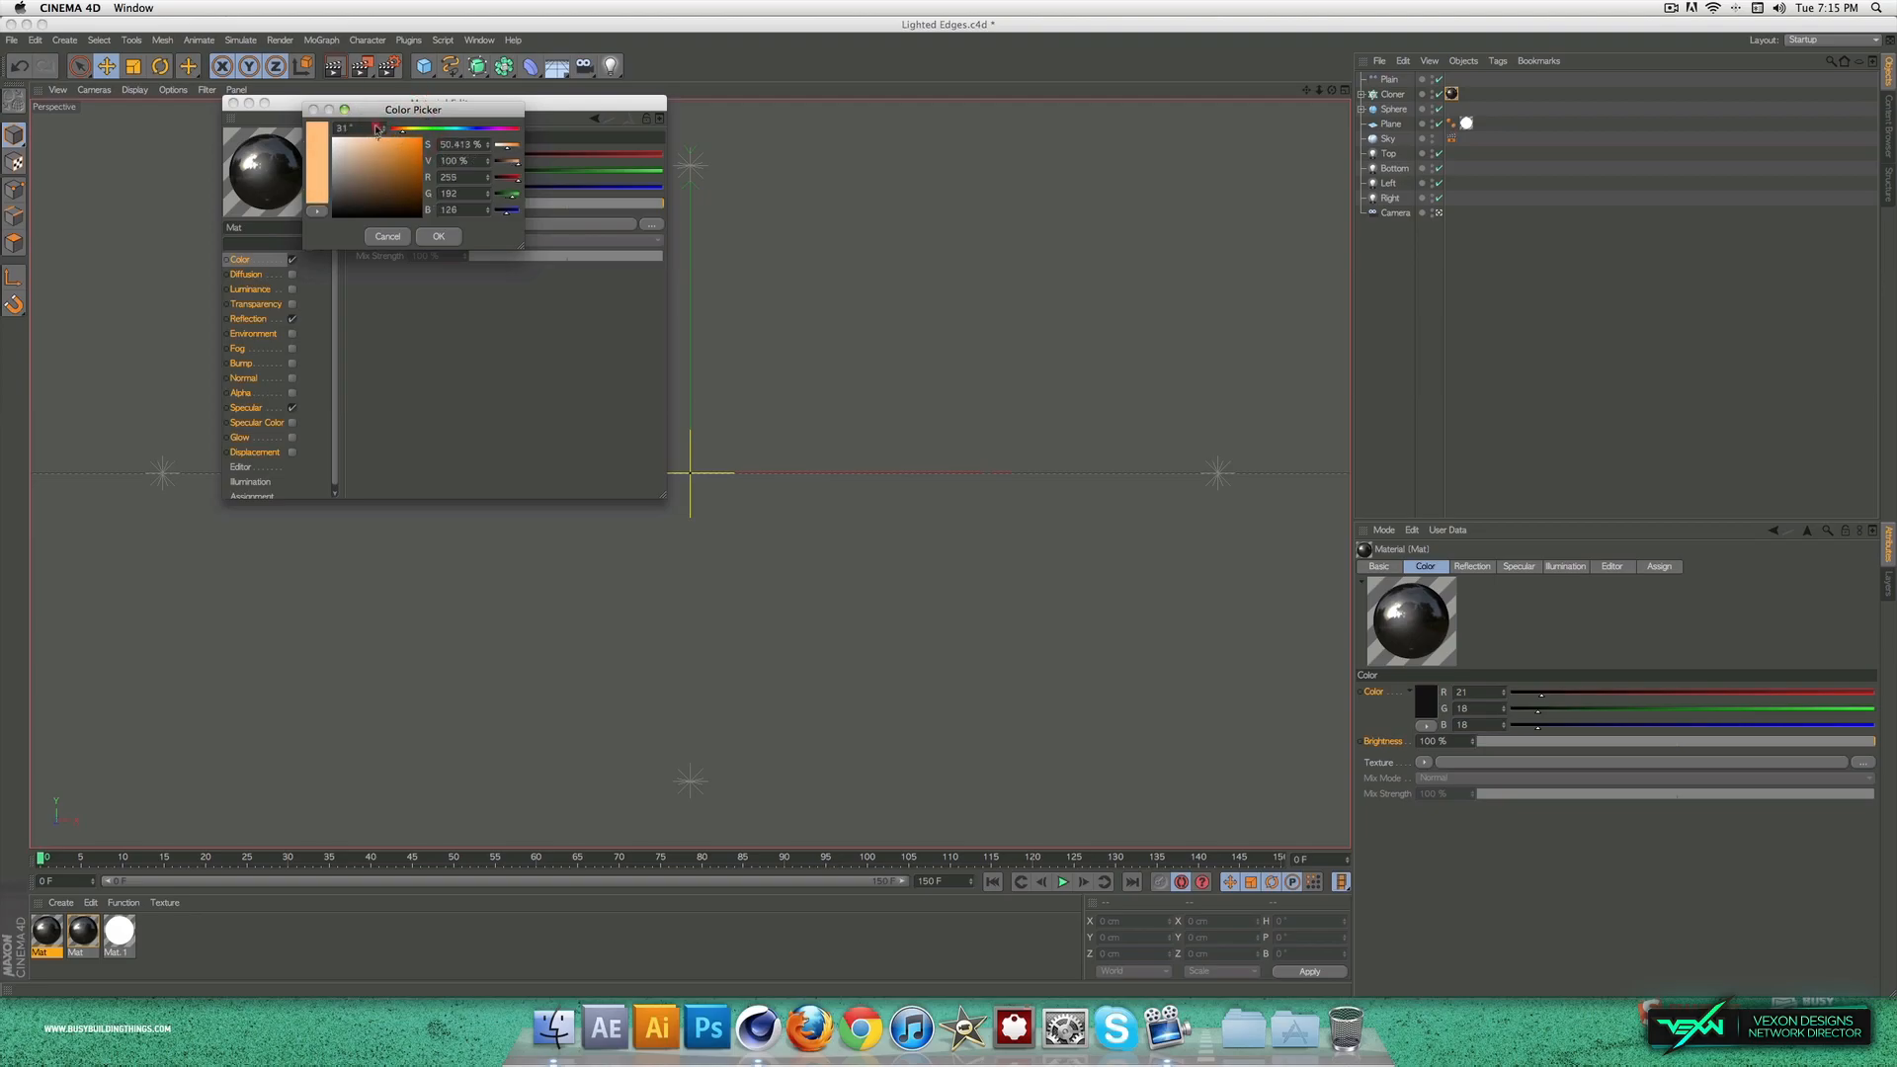
pyautogui.click(364, 110)
# Step: Set the peach material's reflection brightness to 18% and apply the material to the Sphere
pyautogui.click(248, 318)
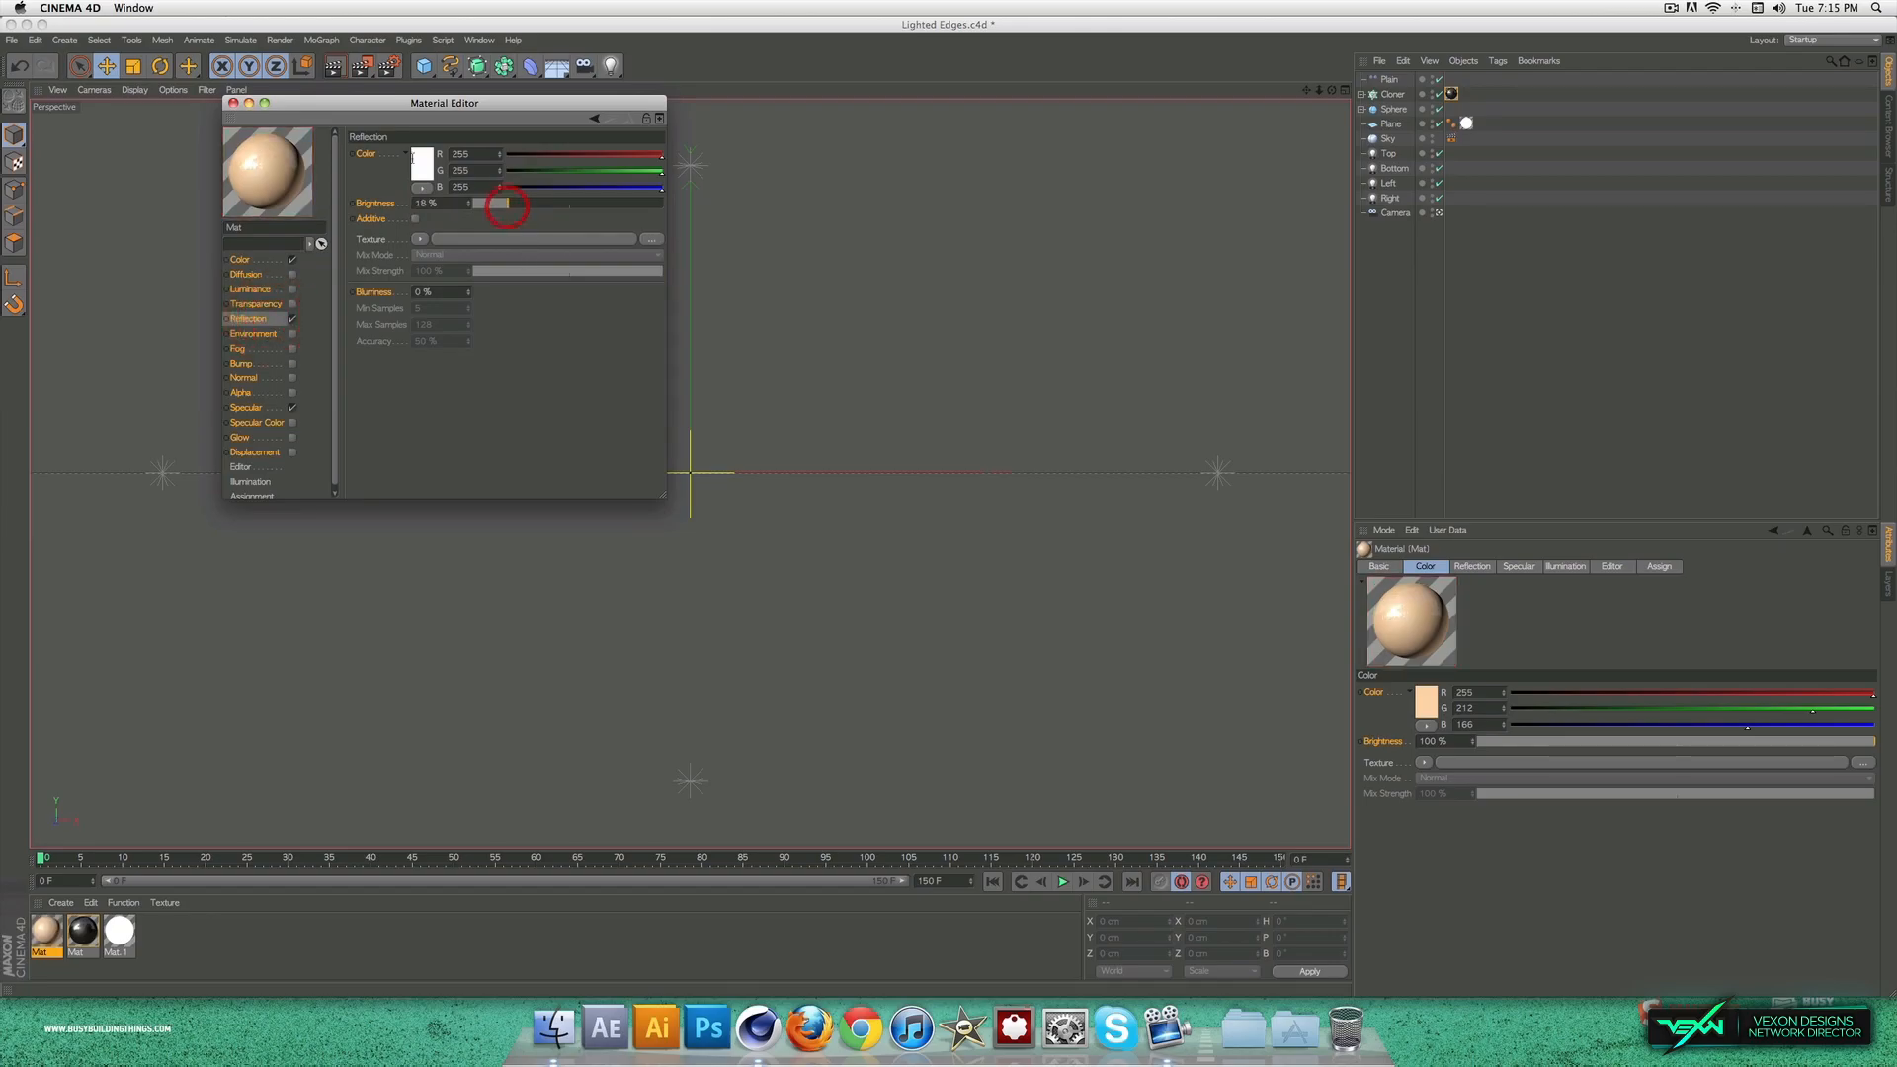
pyautogui.click(234, 103)
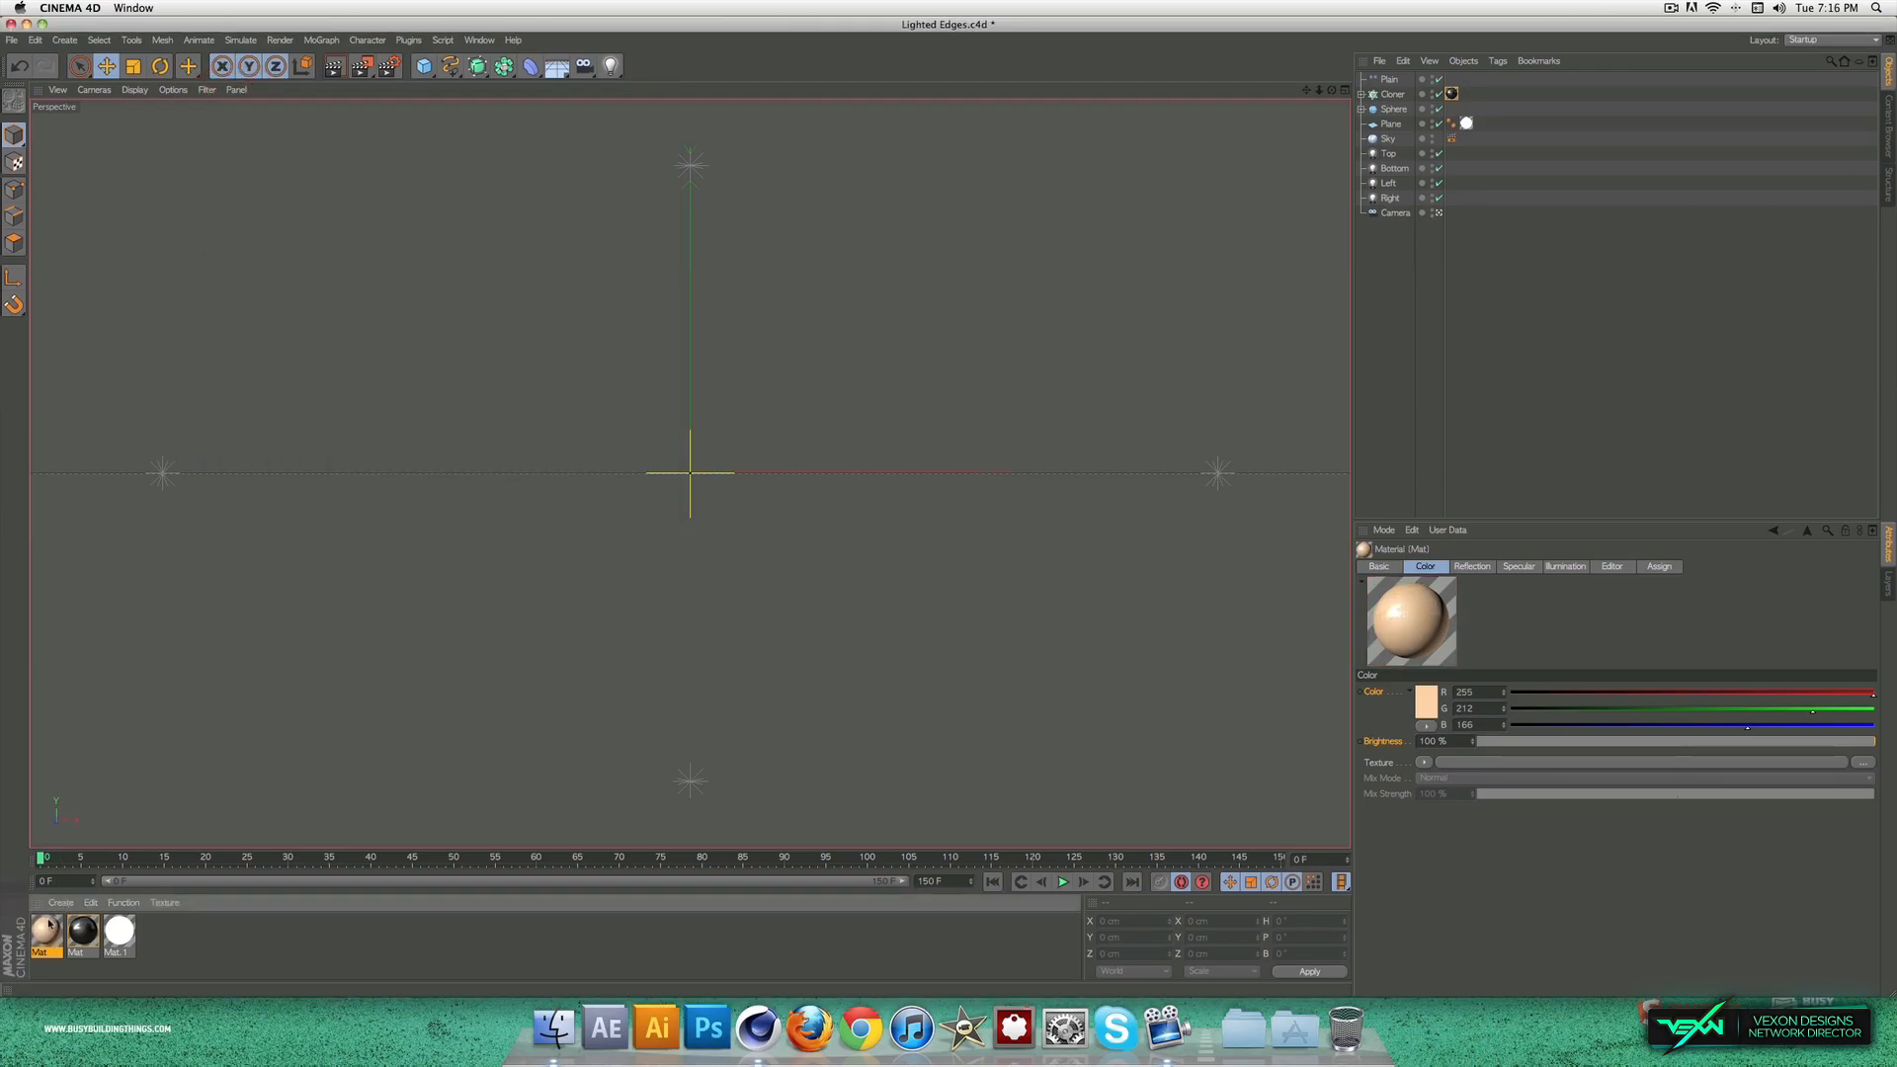
pyautogui.moveTo(1388, 112); pyautogui.dragTo(1391, 110)
# Step: Go to frame 103 and render the view to check the new materials
pyautogui.moveTo(474, 868); pyautogui.dragTo(892, 902)
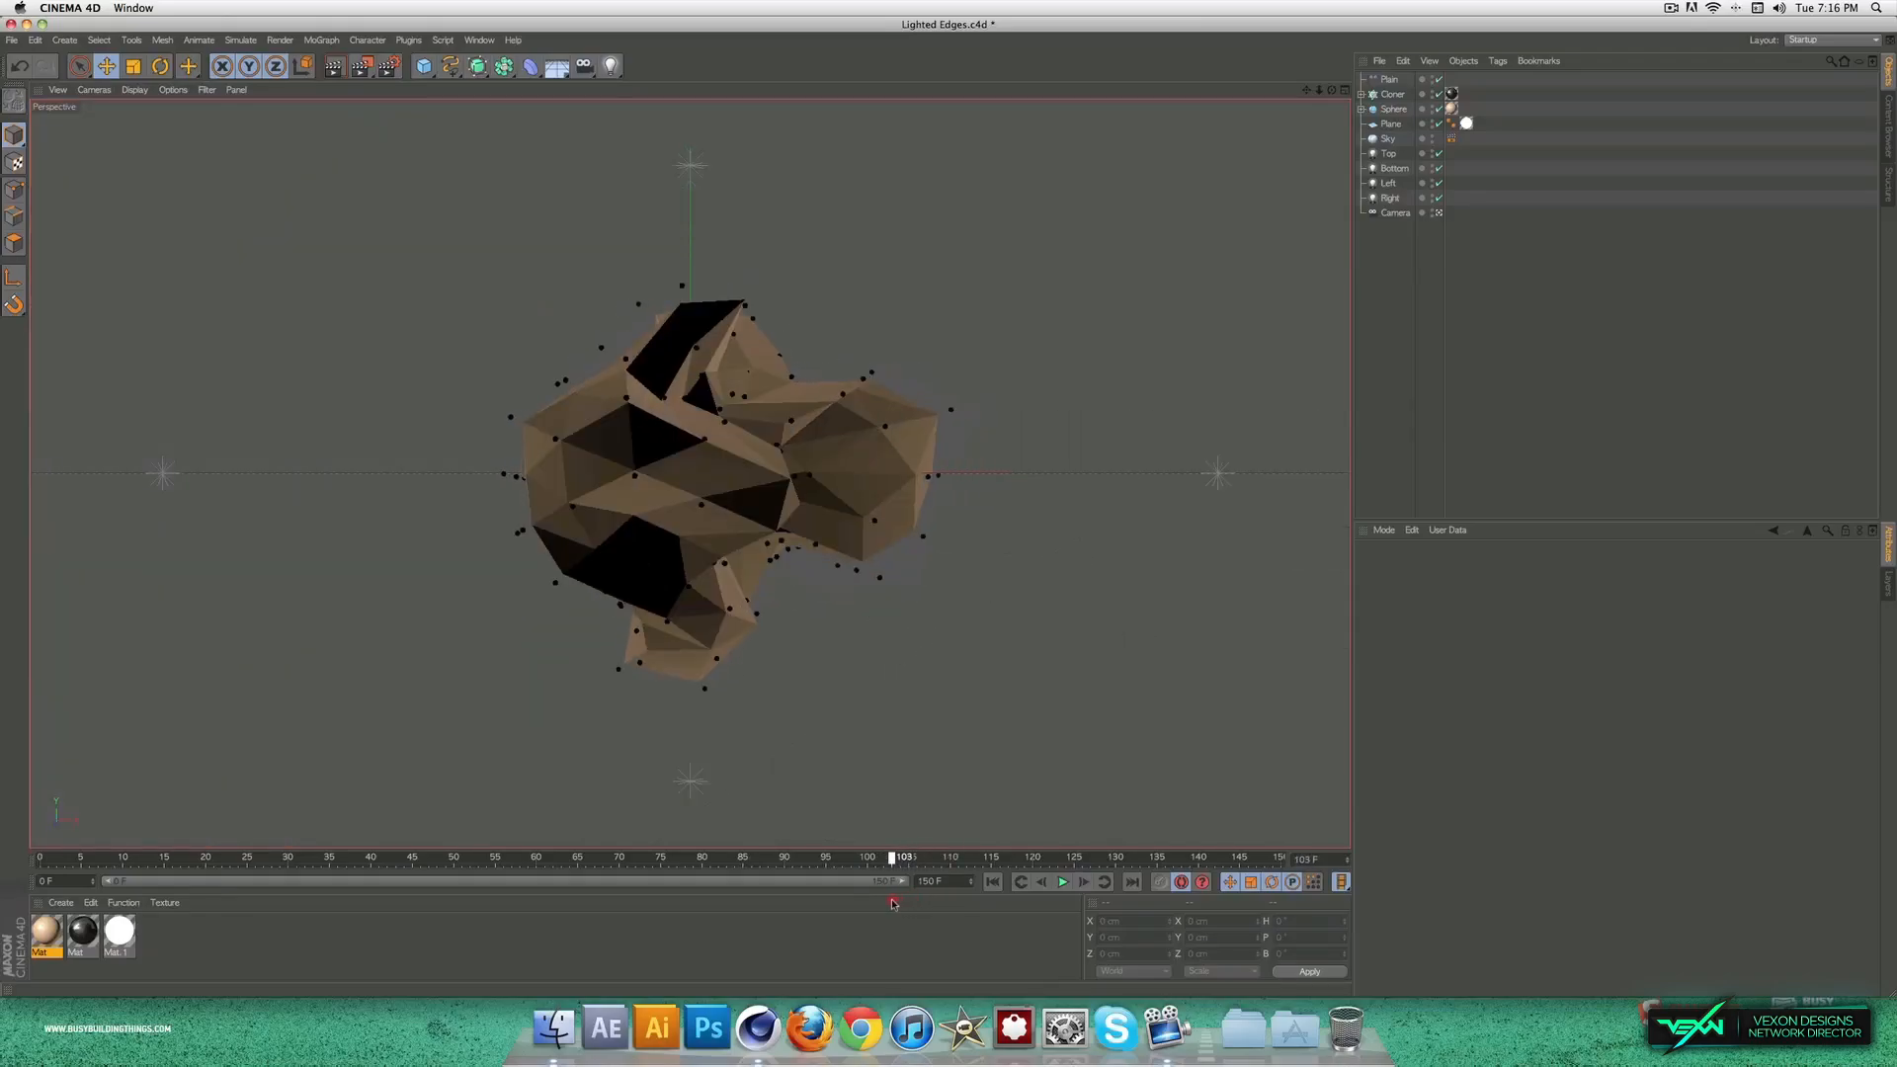
pyautogui.click(333, 66)
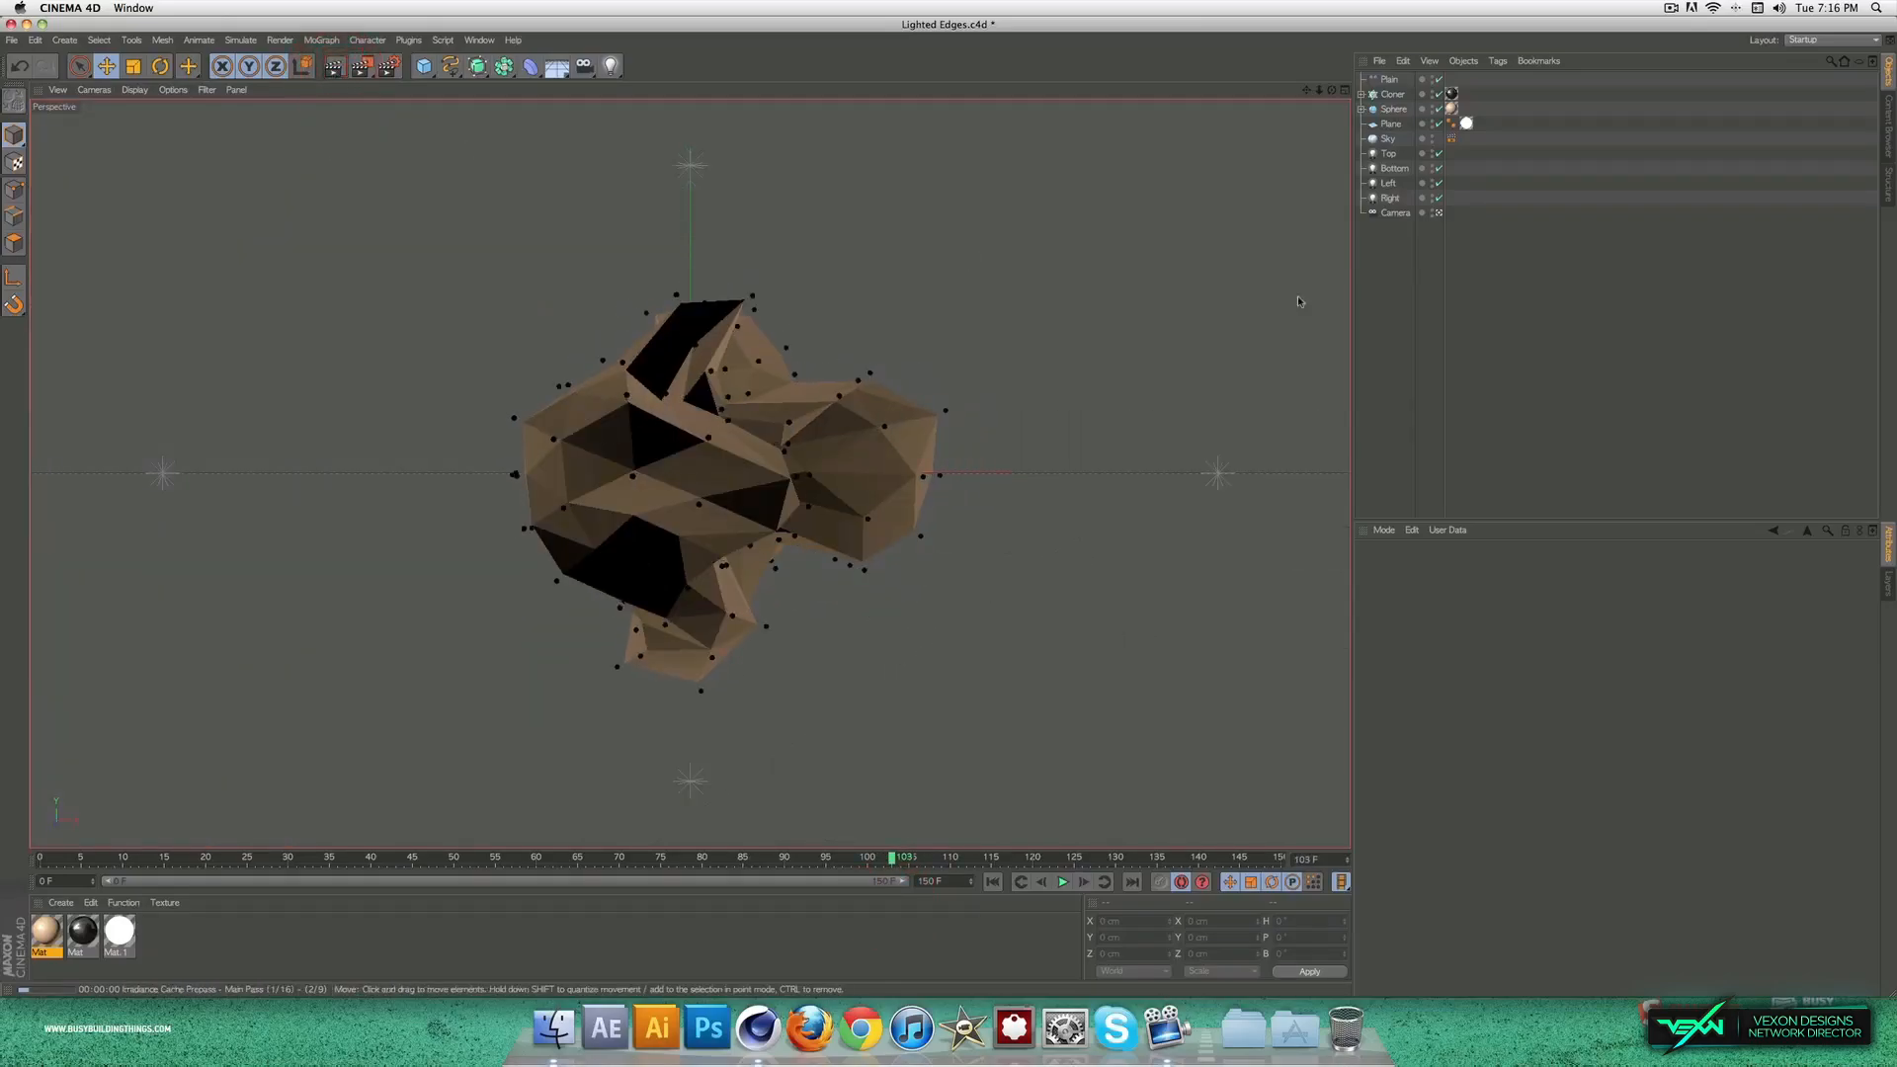